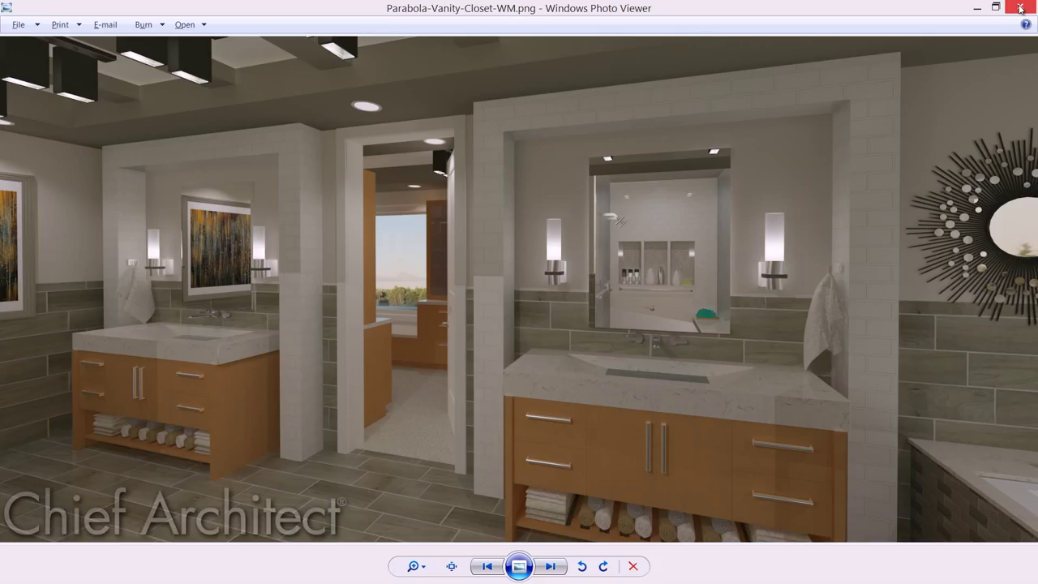
Review the client's vanity photo and the Parabola reference render, then close both.
drag(1033, 209, 345, 206)
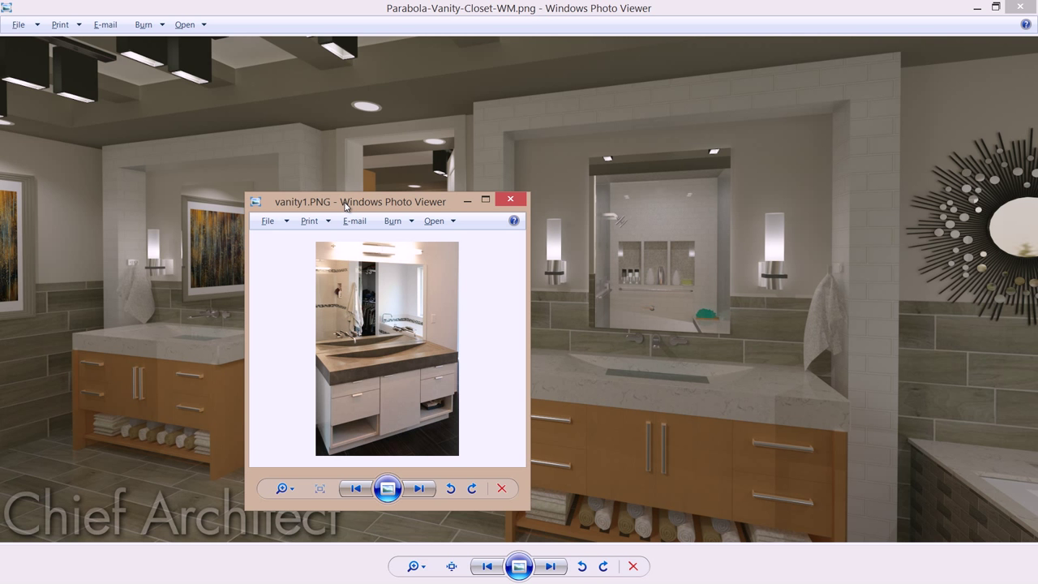
click(511, 198)
click(1023, 7)
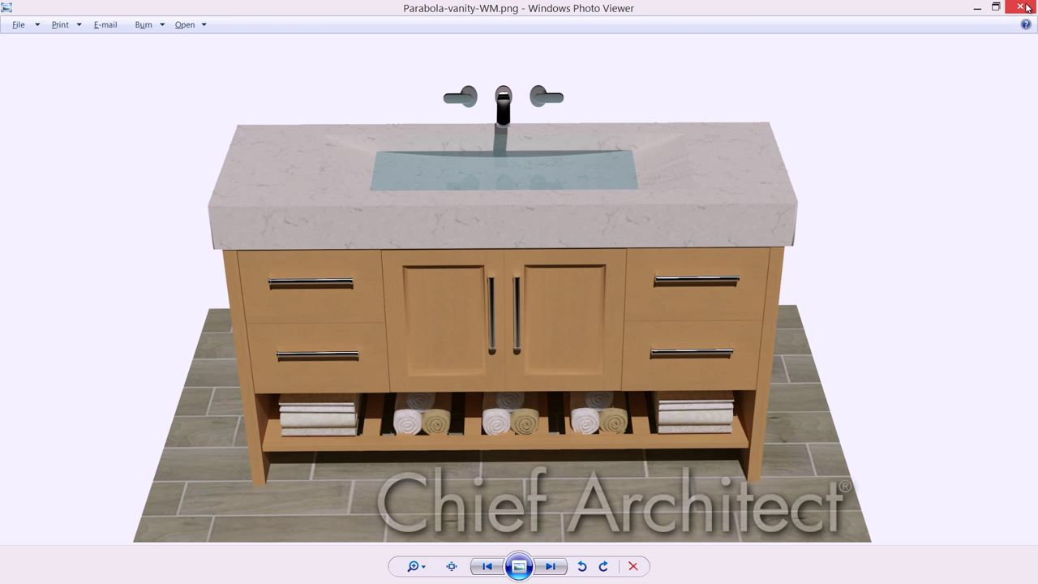
click(1024, 8)
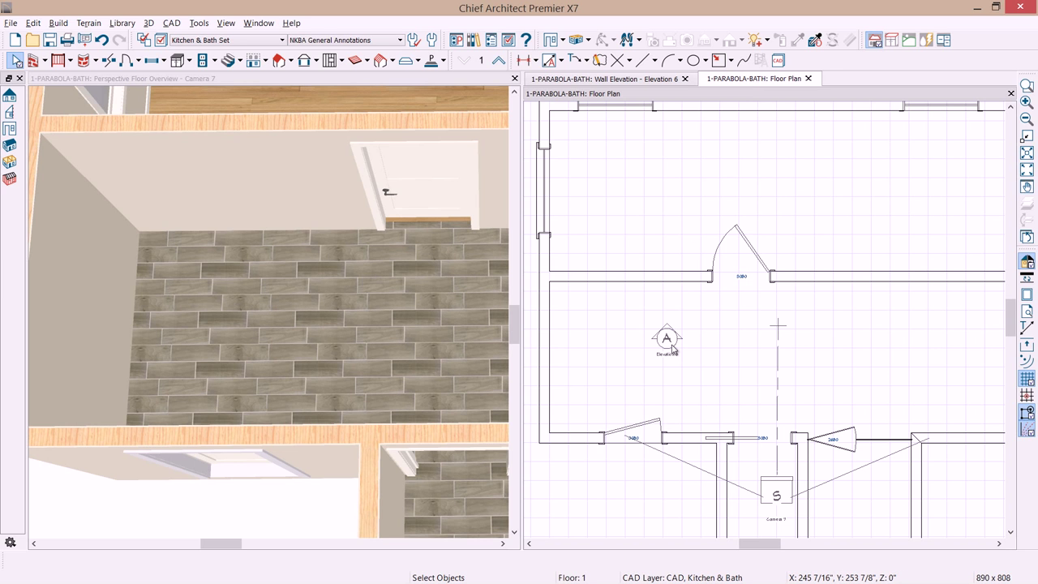
Switch to Elevation 6 and place a base cabinet on the bathroom floor in the 3D view.
click(633, 79)
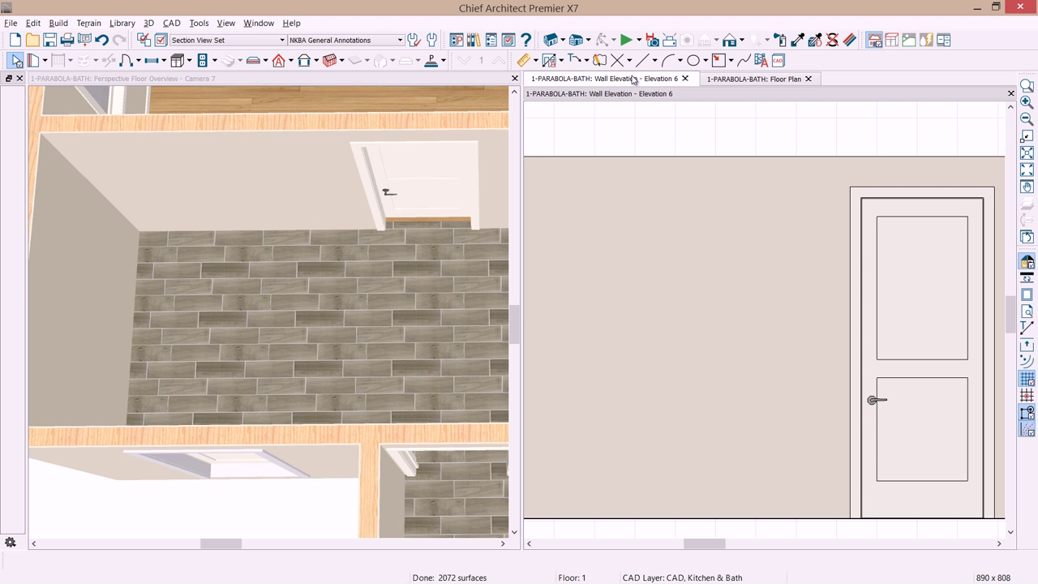
click(223, 86)
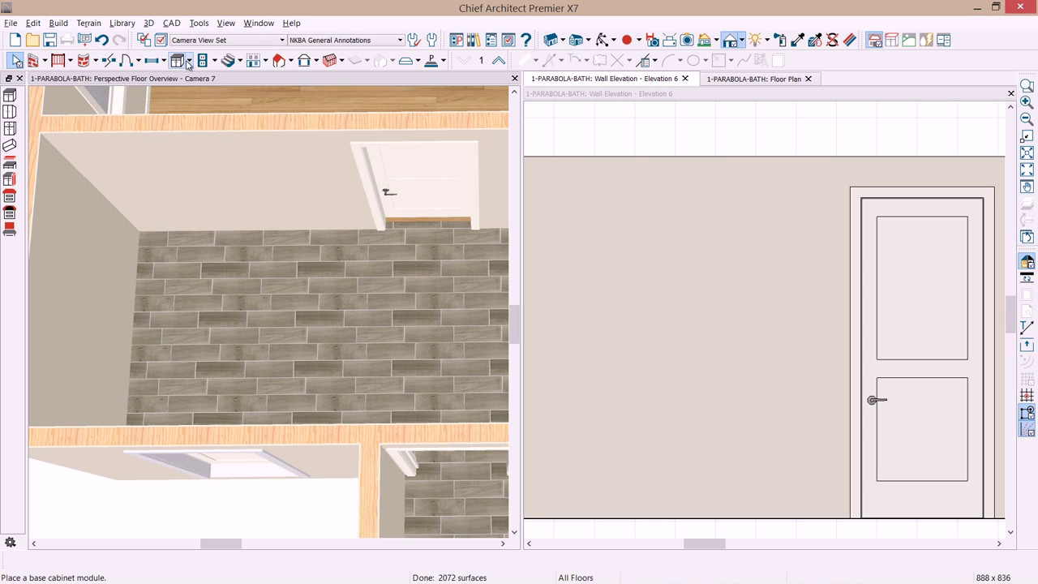
click(178, 60)
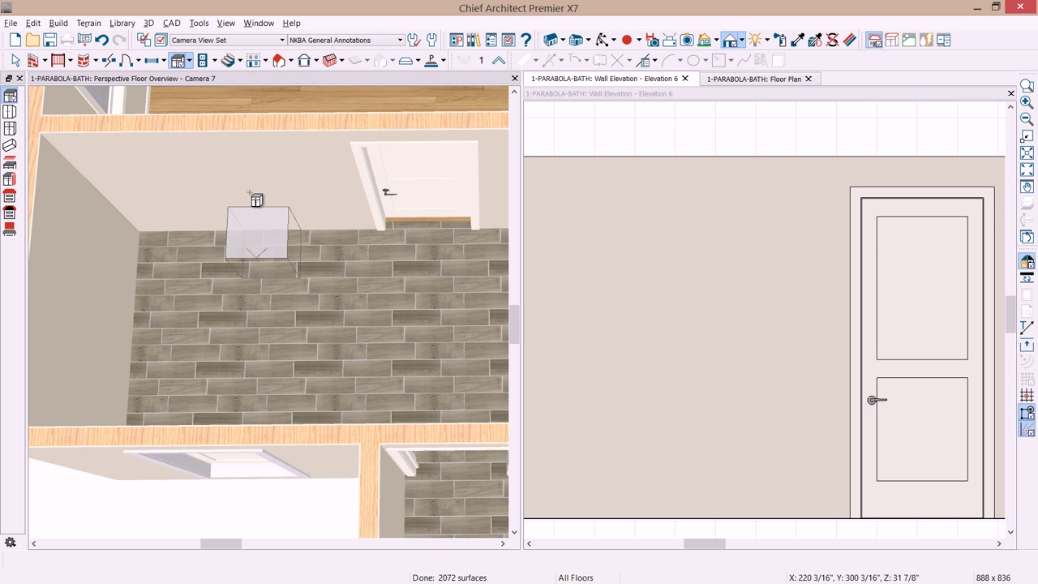
click(256, 205)
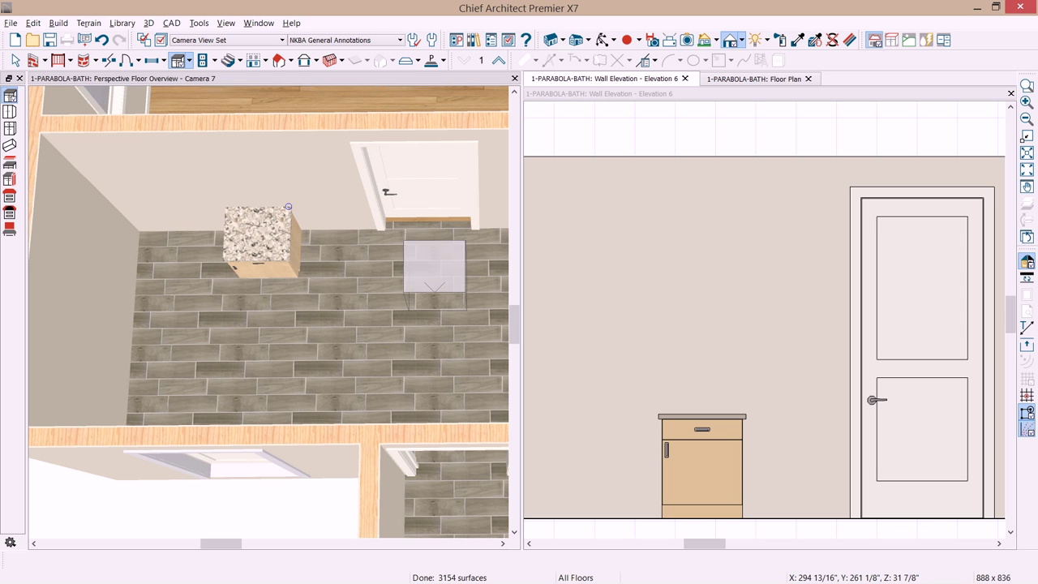
key(space)
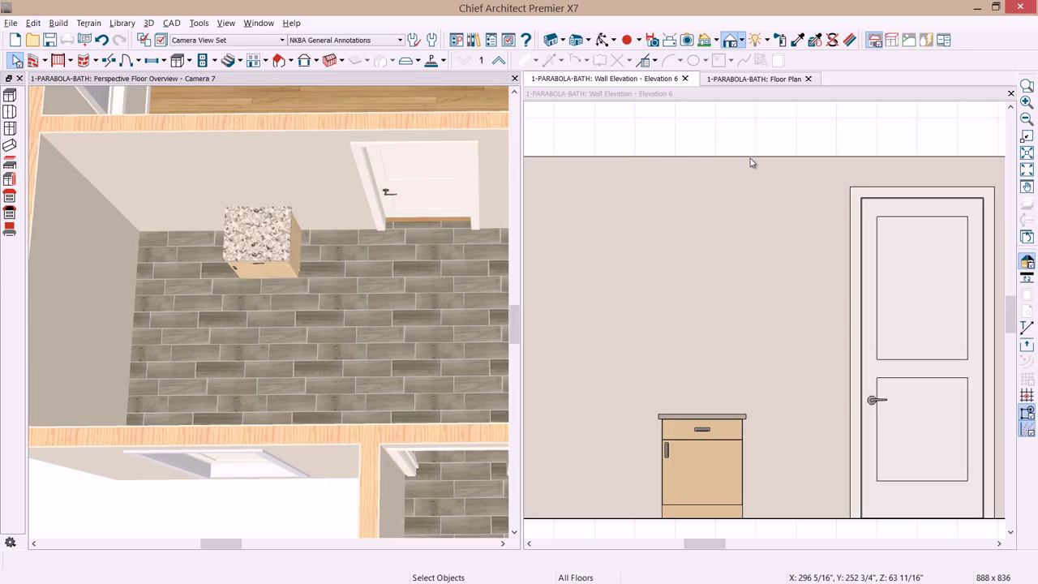
Compare against the reference vanity render, then select the new base cabinet.
key(alt+Tab)
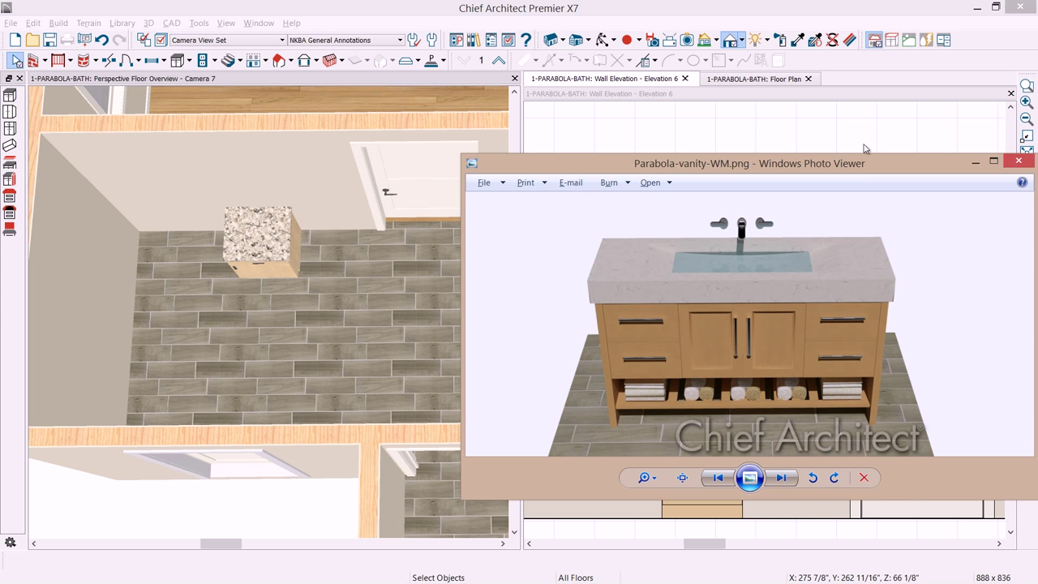
click(1018, 160)
click(272, 257)
Open the cabinet's specification and set its width to 60" and toe kick height to 0".
double_click(273, 256)
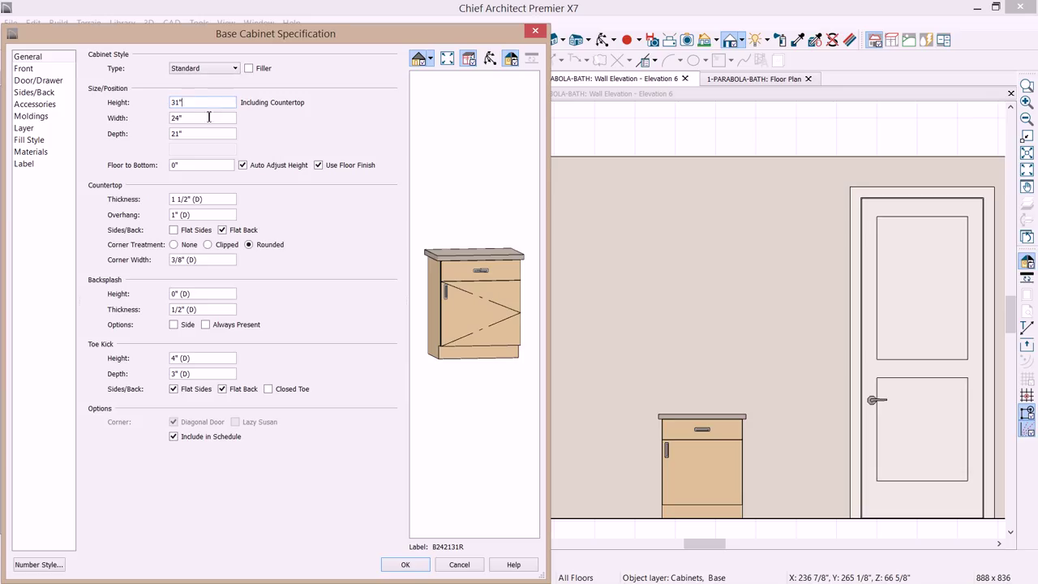
drag(209, 117, 162, 119)
text(60)
click(202, 103)
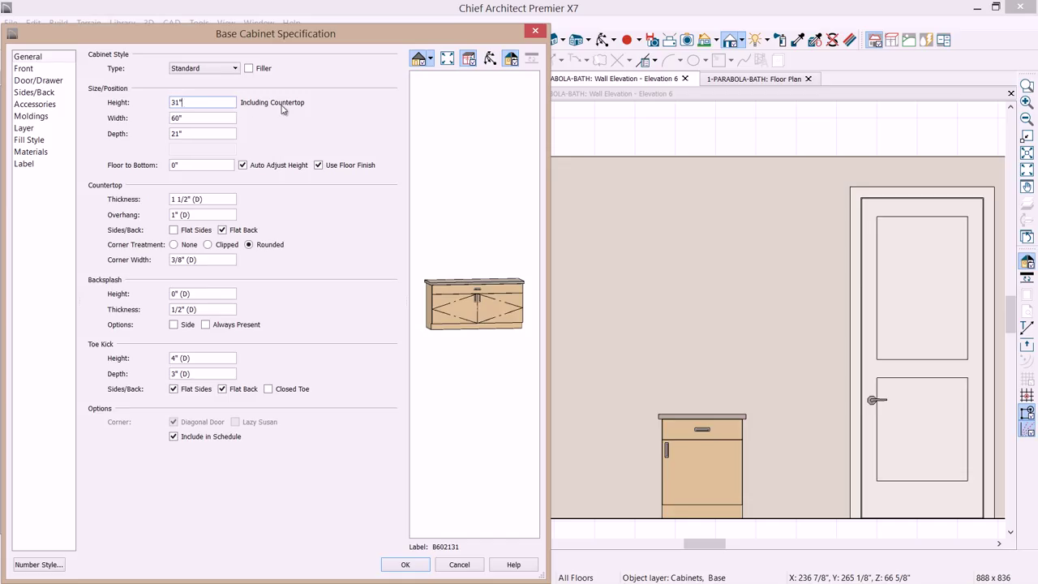
click(216, 199)
drag(208, 359, 158, 360)
text(0)
key(Tab)
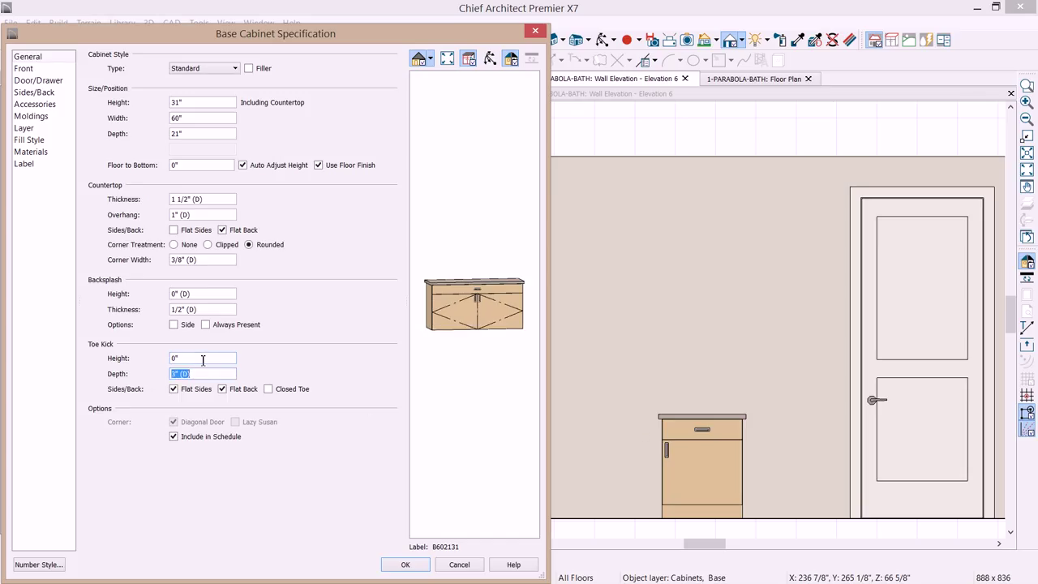
Set the cabinet's left and right stiles to 0" on the Front panel.
click(23, 69)
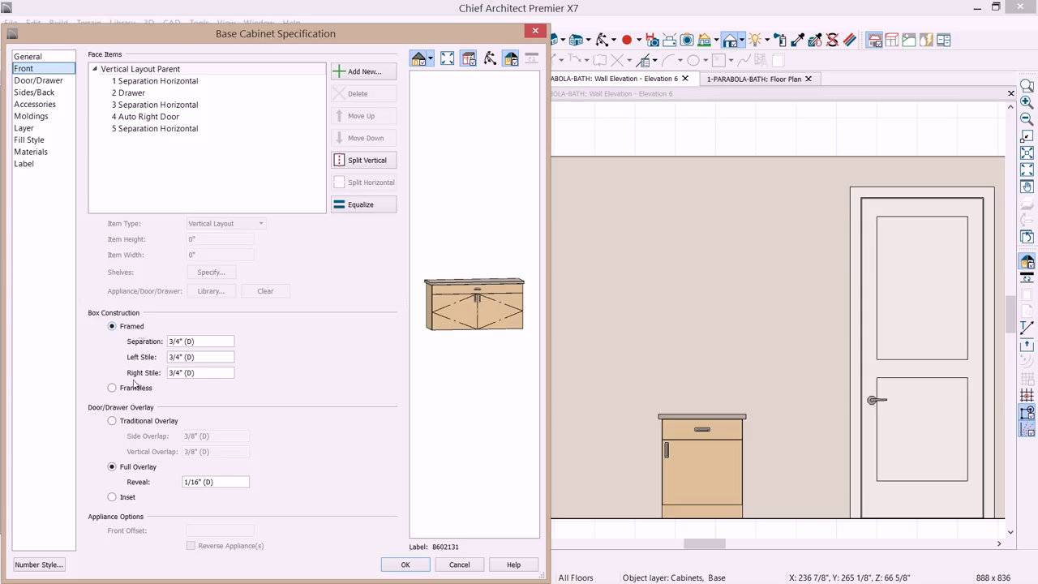
click(215, 356)
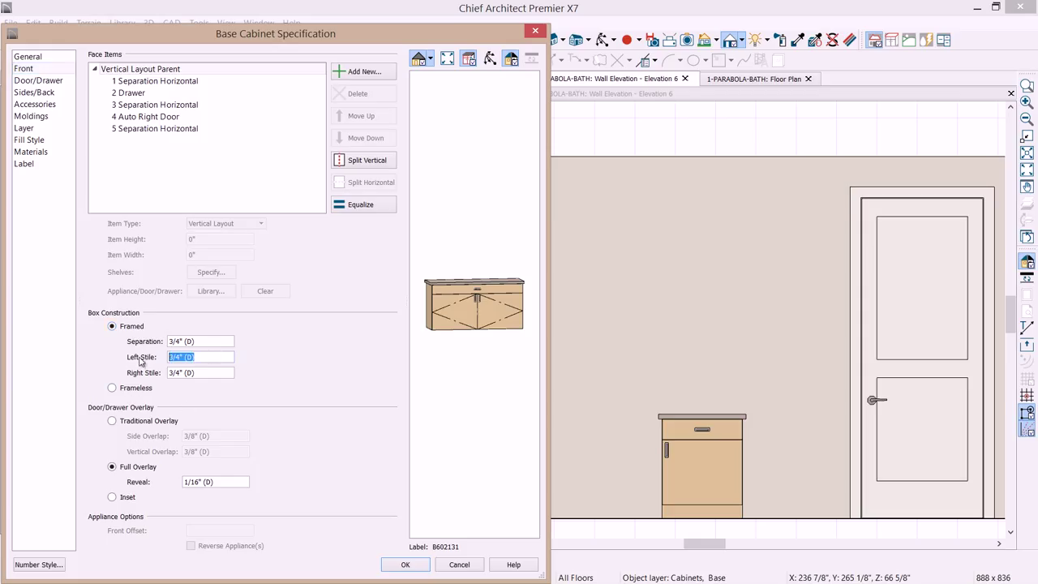
text(0)
key(Tab)
text(0)
Use Solid Pilaster Narrow from User Catalog > PARABOLA-BATH as the front pilaster, 1 1/2" wide.
click(41, 105)
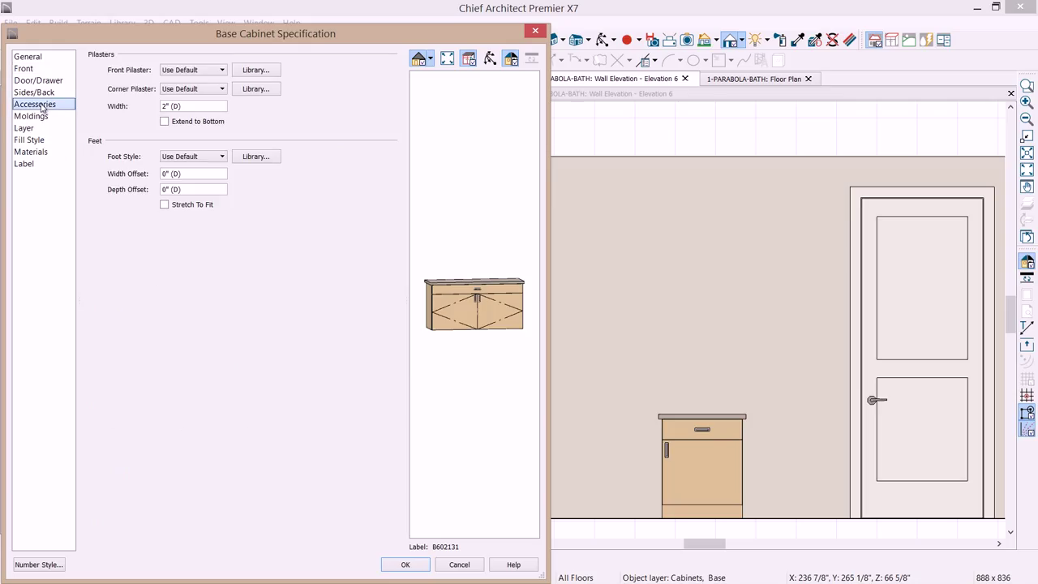
click(244, 71)
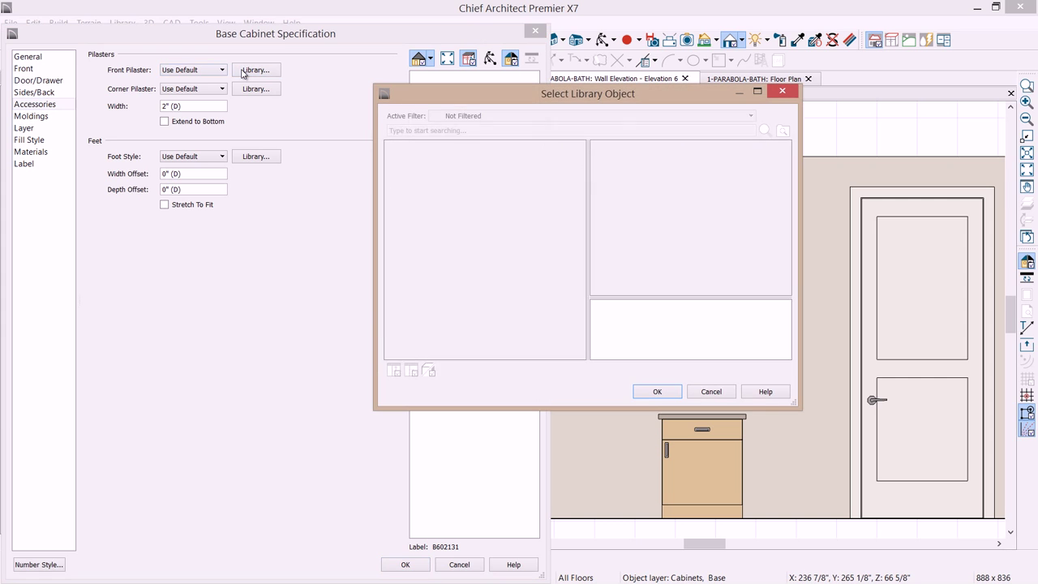
click(390, 182)
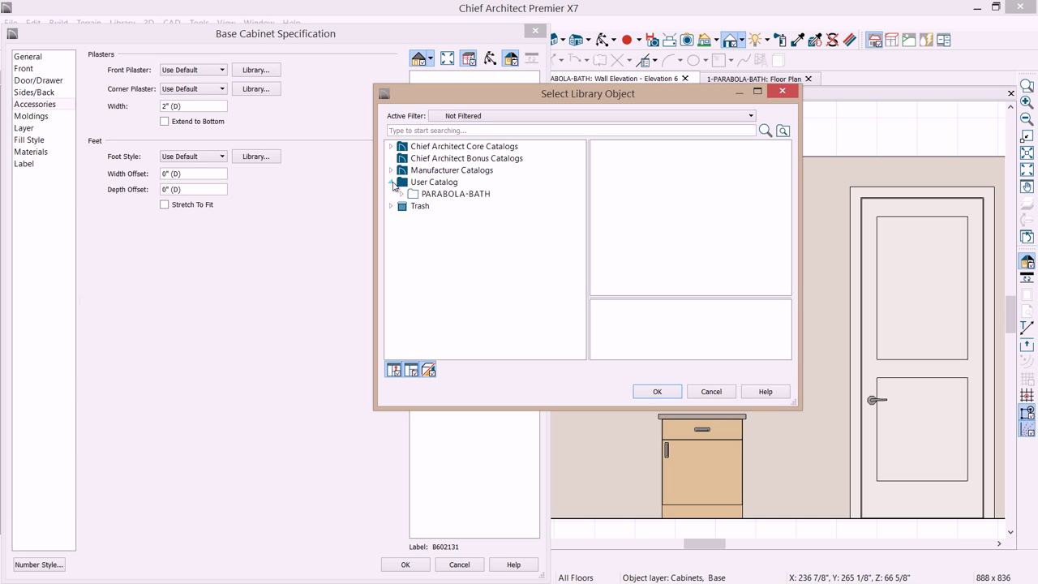
click(445, 183)
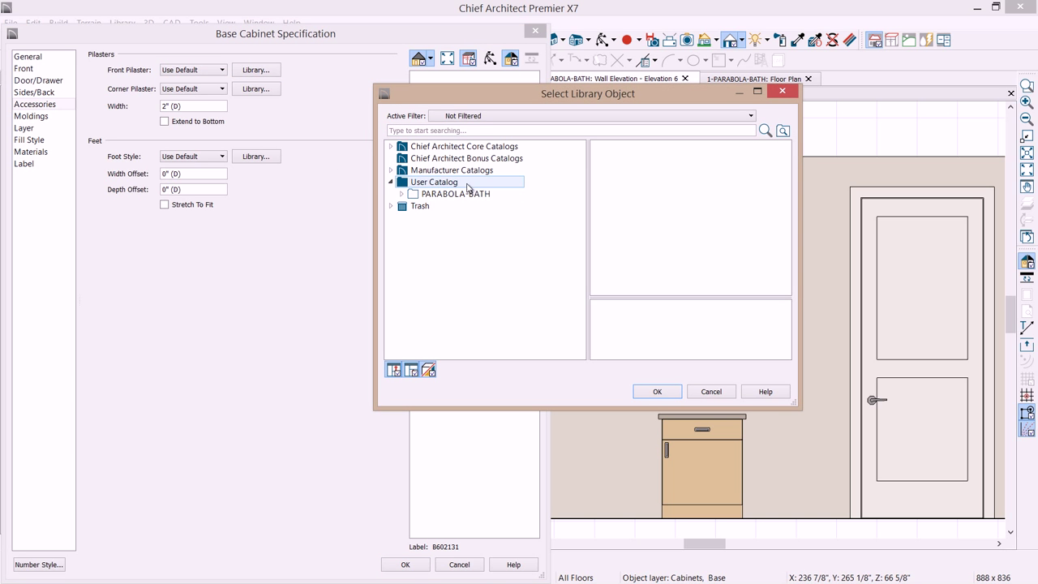
click(456, 194)
click(400, 193)
click(458, 206)
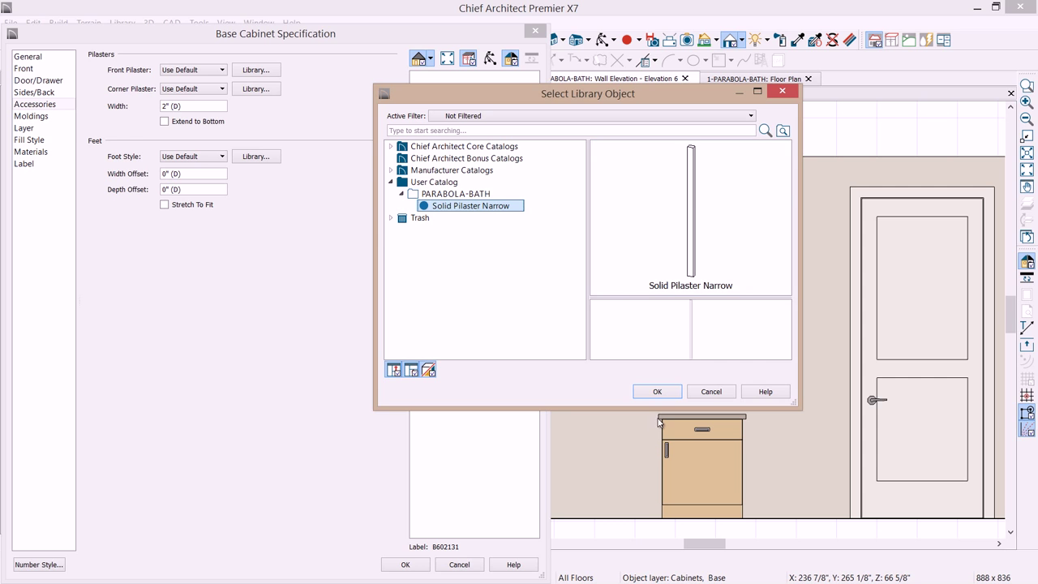
click(659, 392)
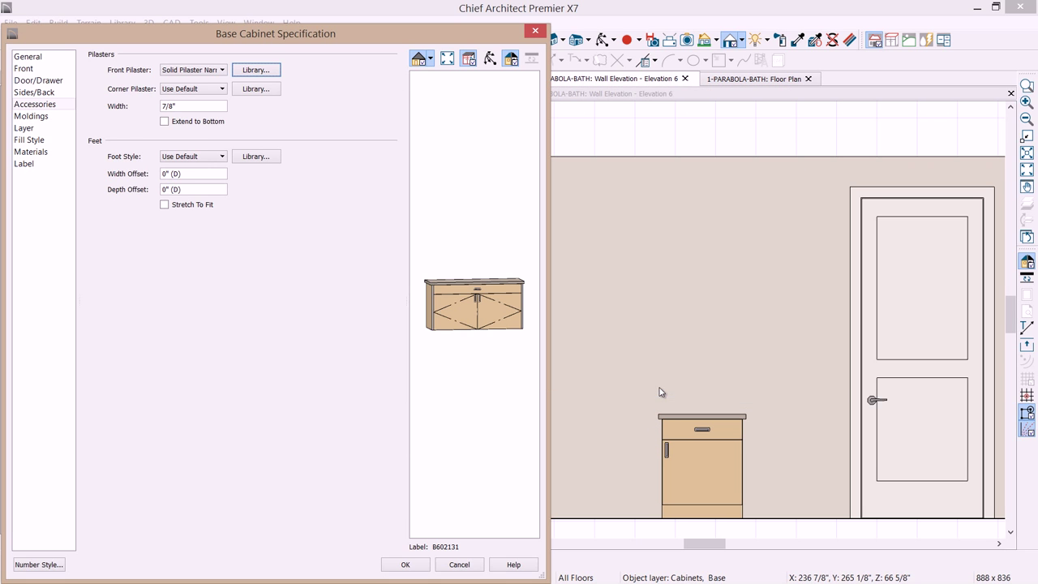
click(201, 106)
text(1.5)
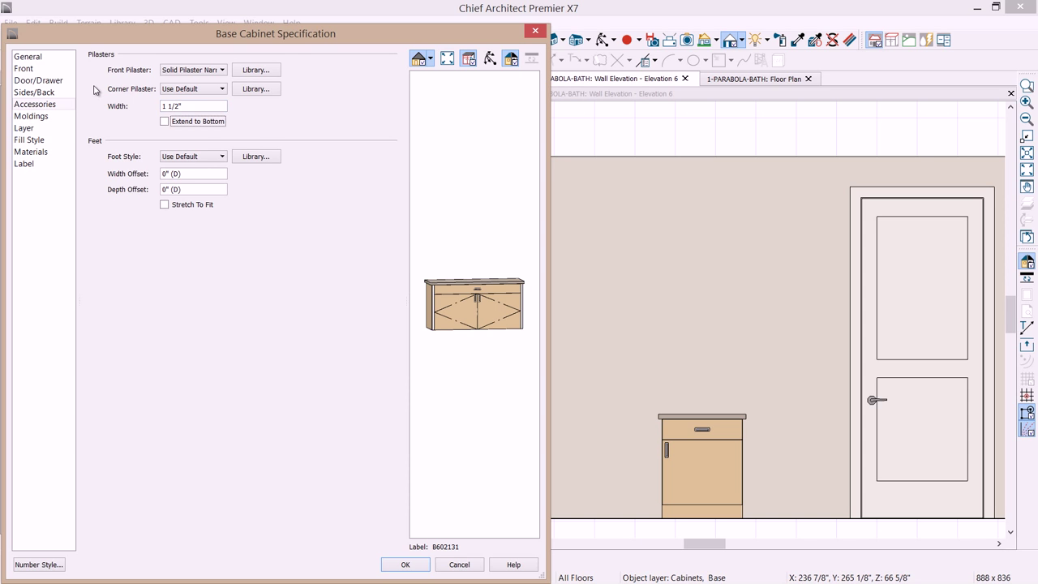
Browse the door handle library to Bonus Catalogs > Cabinet Hardware > Oversized Pulls.
click(45, 103)
click(33, 80)
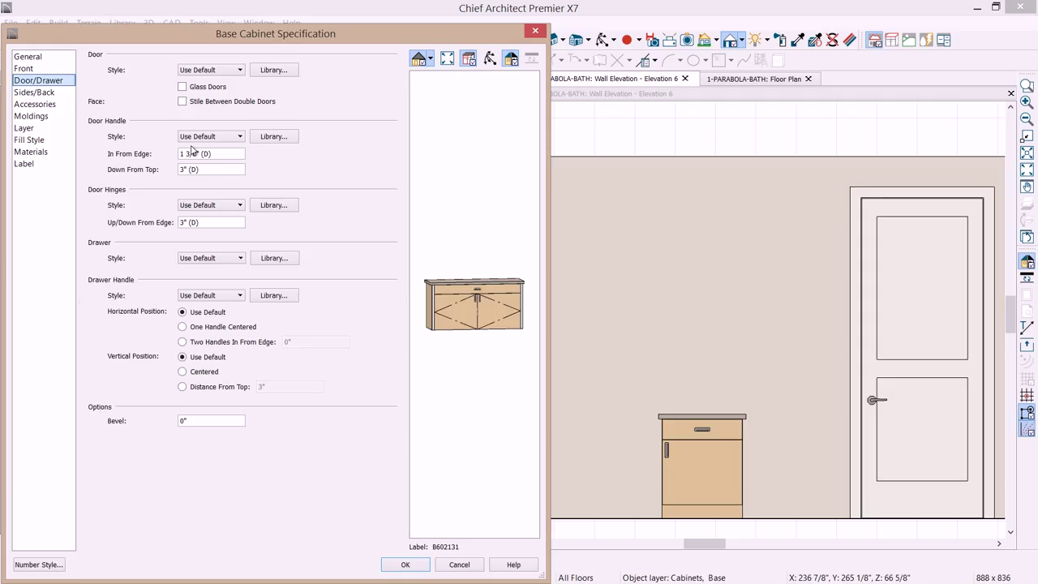
click(273, 138)
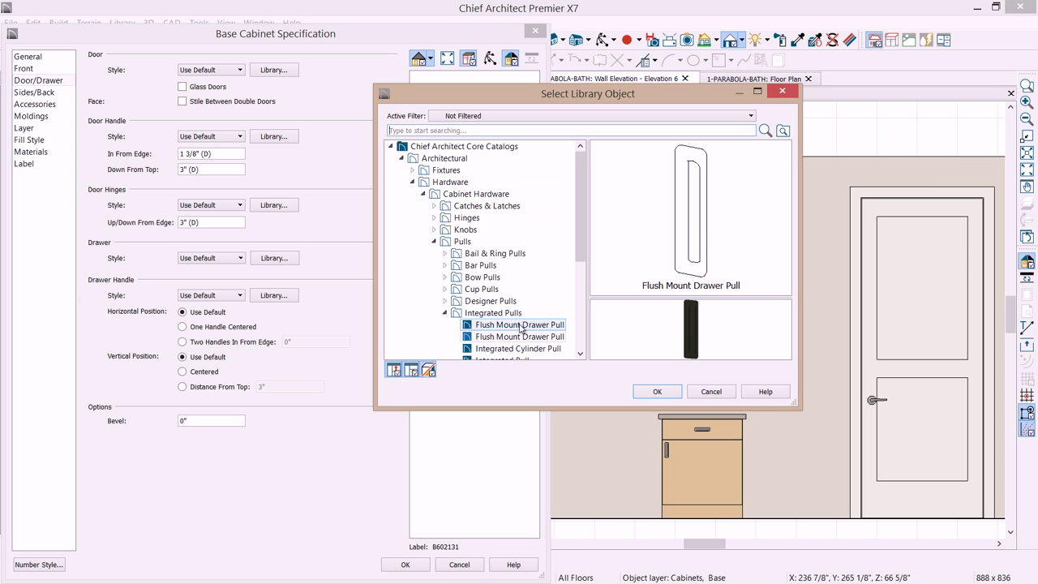
click(444, 313)
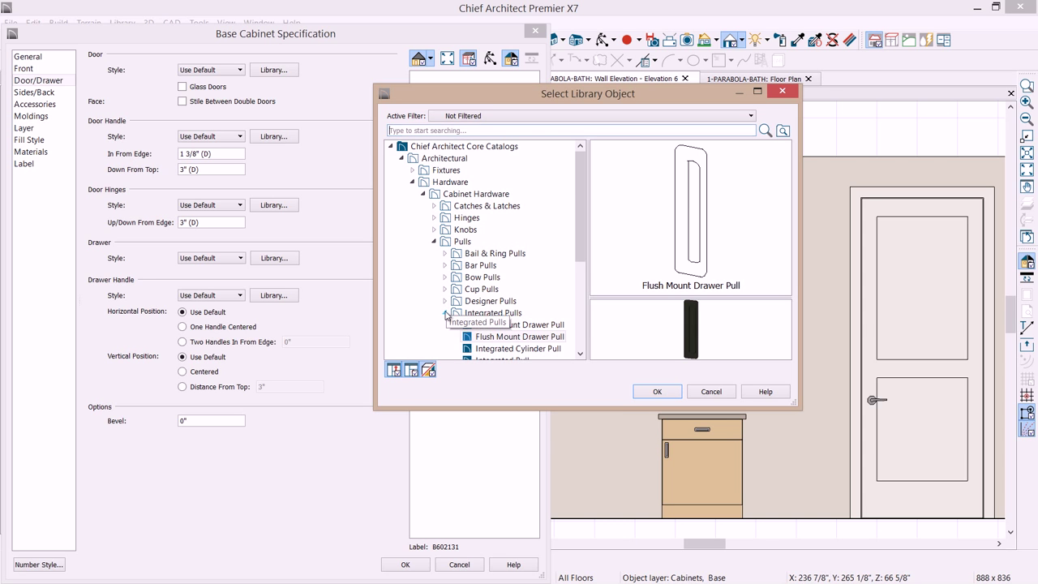
click(445, 313)
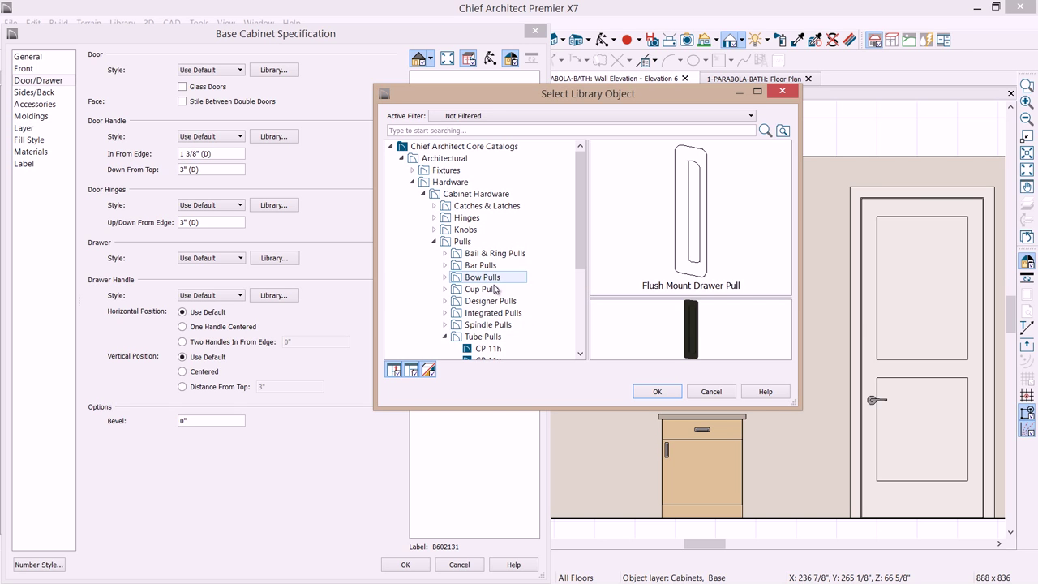
click(391, 147)
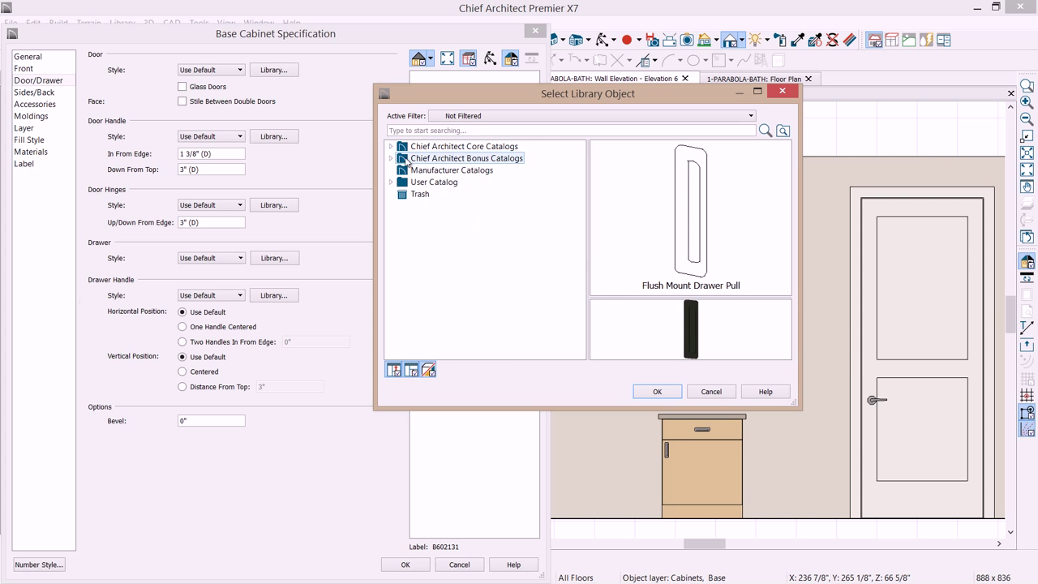
click(391, 158)
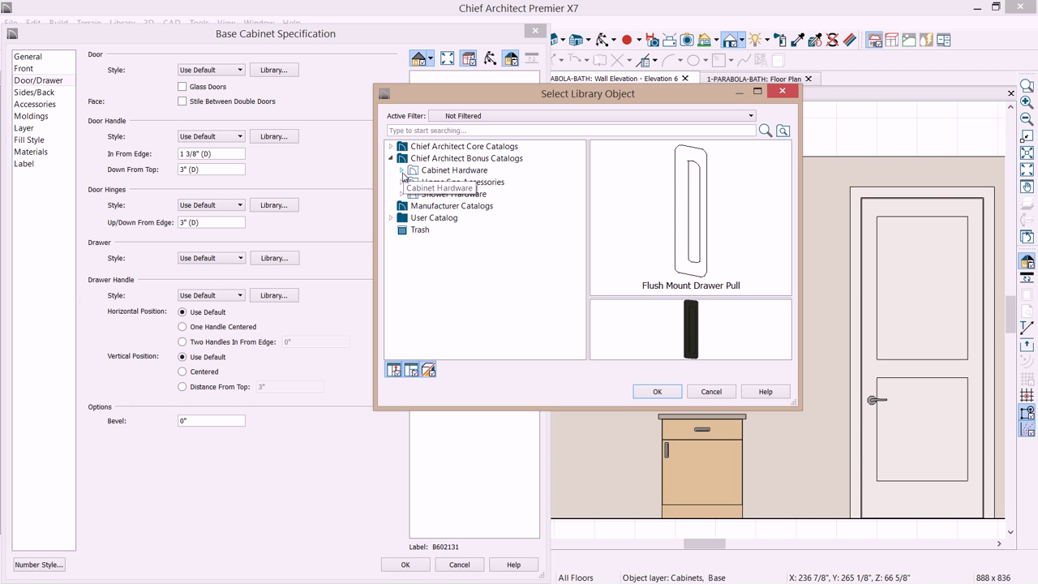
click(402, 173)
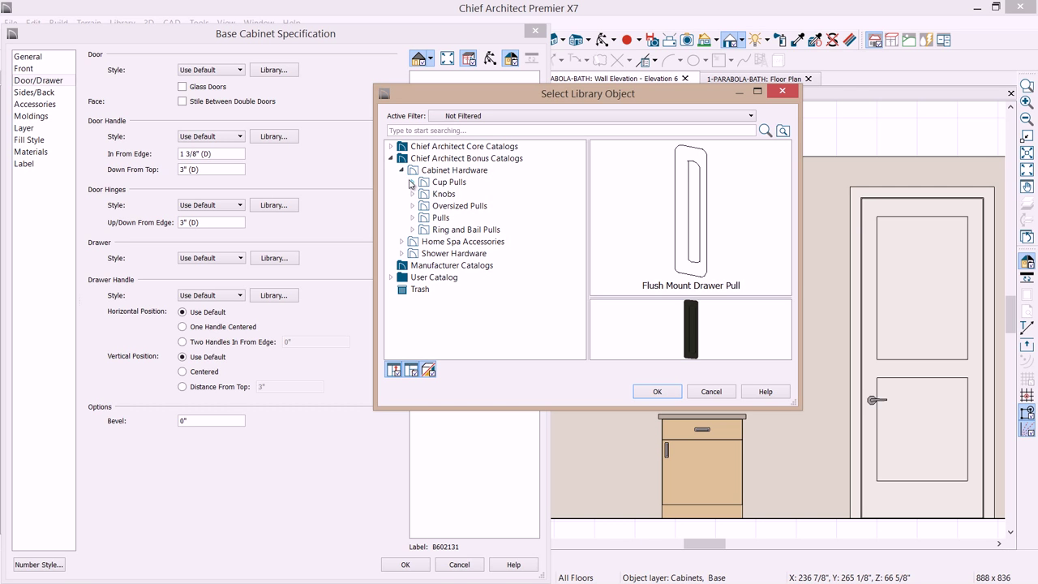
click(437, 206)
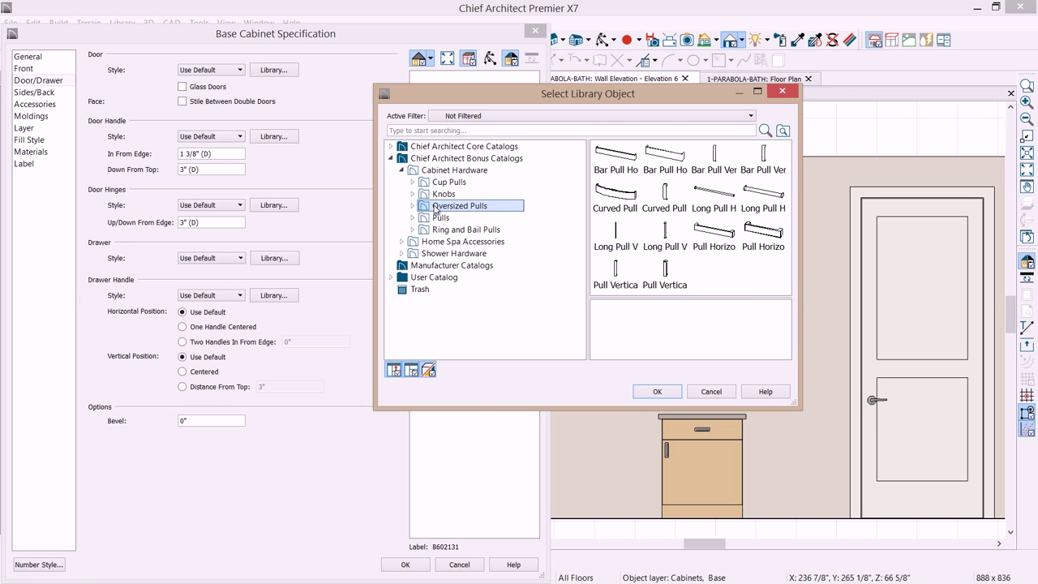
click(413, 206)
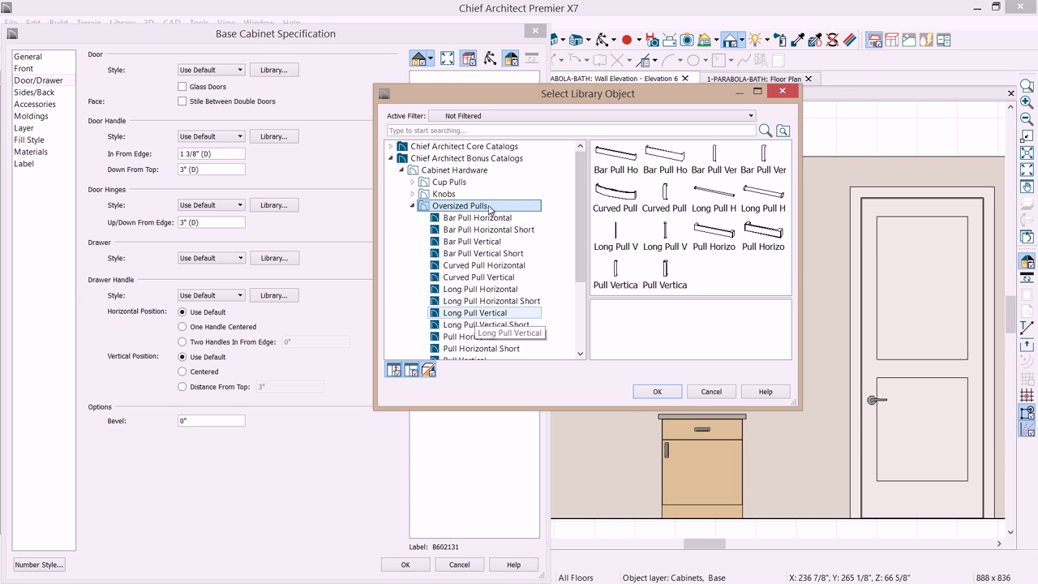
Choose the Long Pull Vertical door handle and set it 2" down from the top.
click(483, 302)
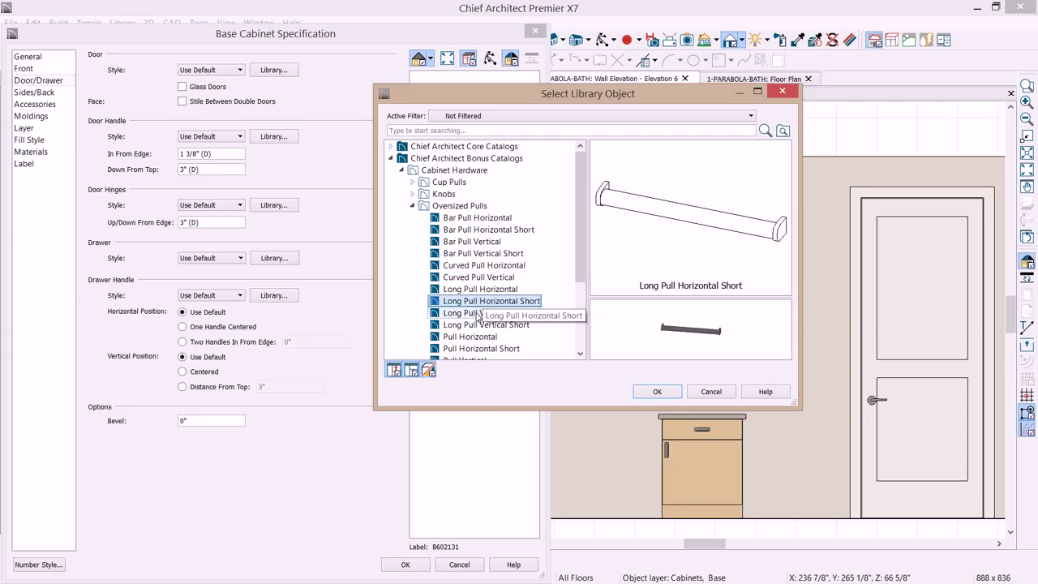
click(478, 314)
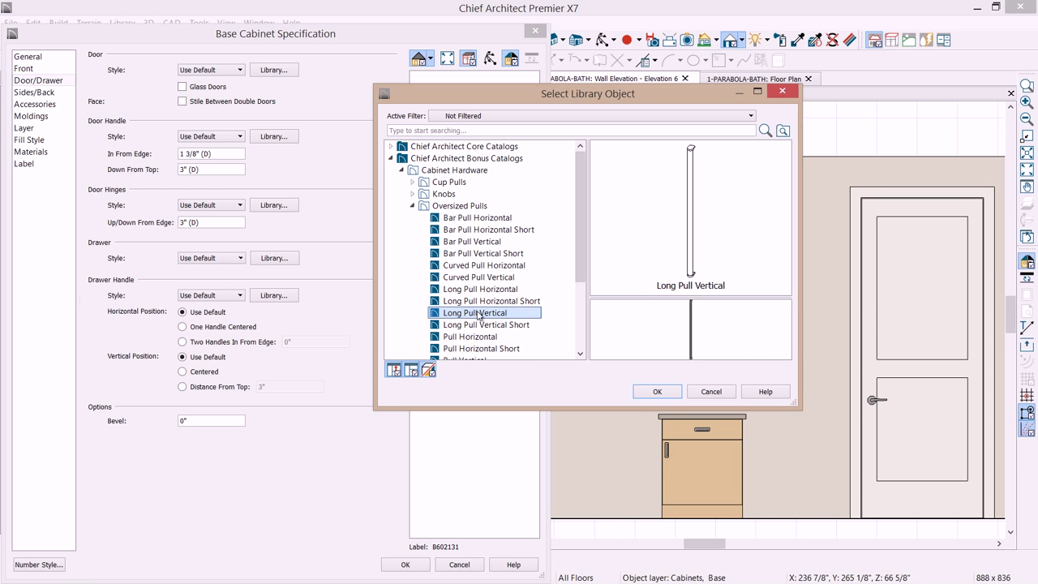
click(484, 325)
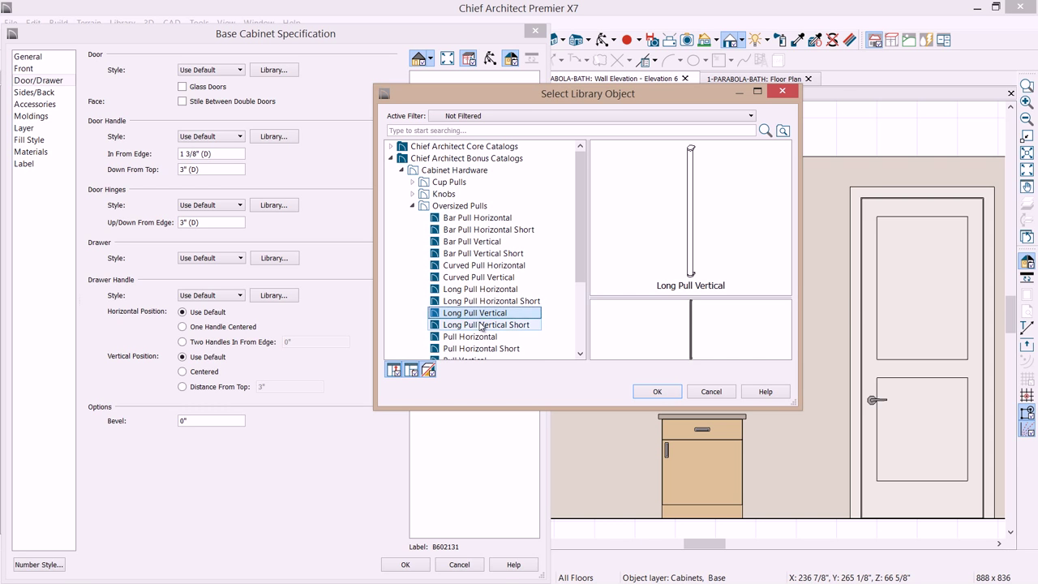
click(657, 391)
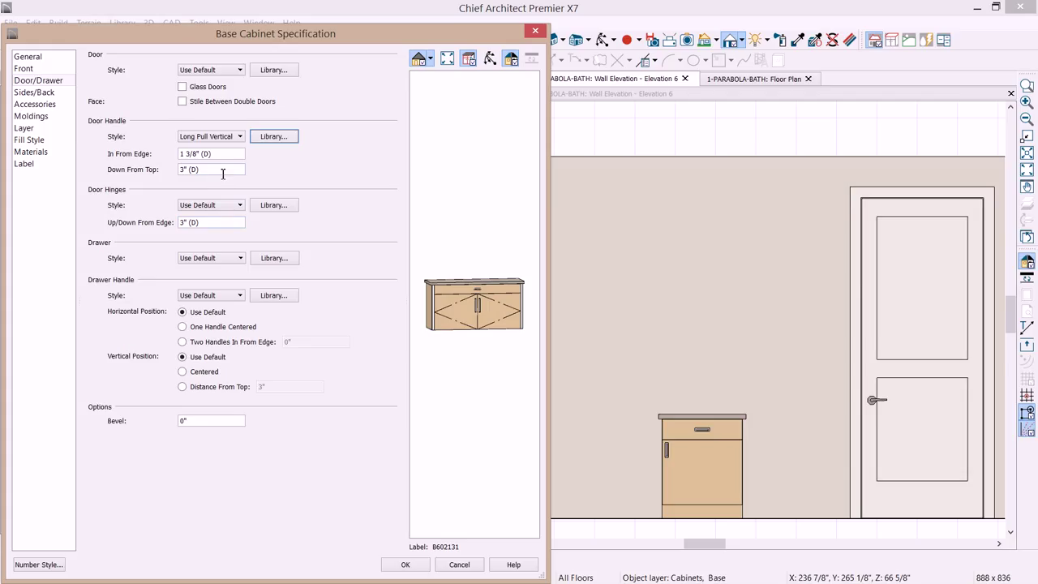
drag(222, 171, 159, 170)
text(2)
key(Tab)
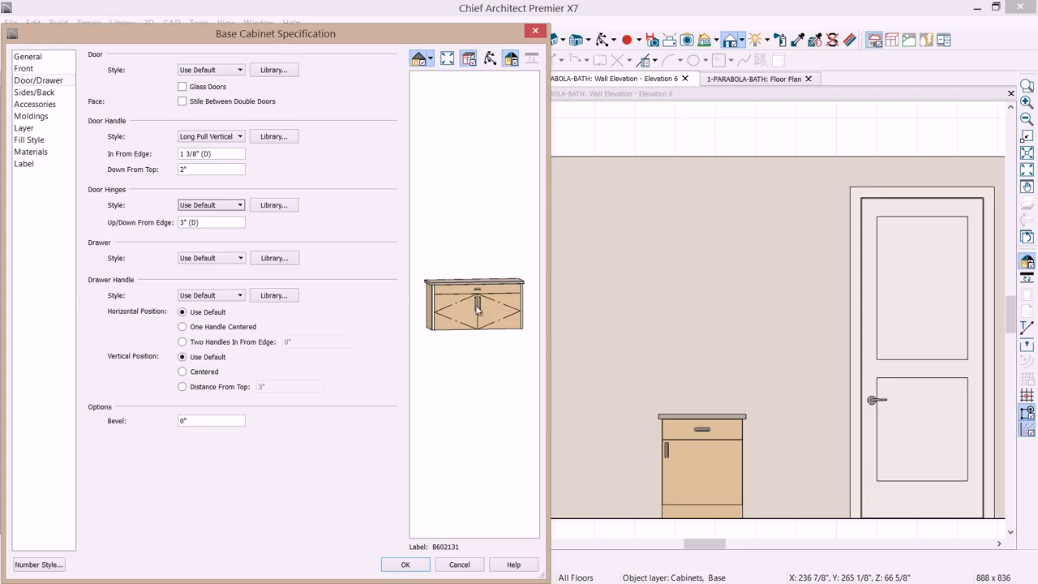
Give the drawers Long Pull Horizontal Short handles from Oversized Pulls, placed 3" from the top.
click(272, 295)
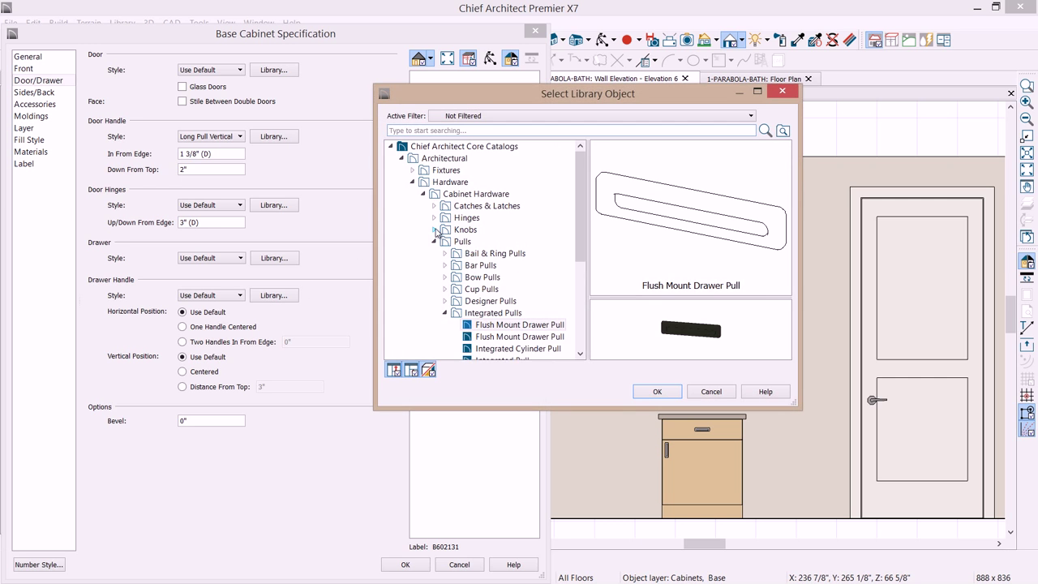
click(391, 147)
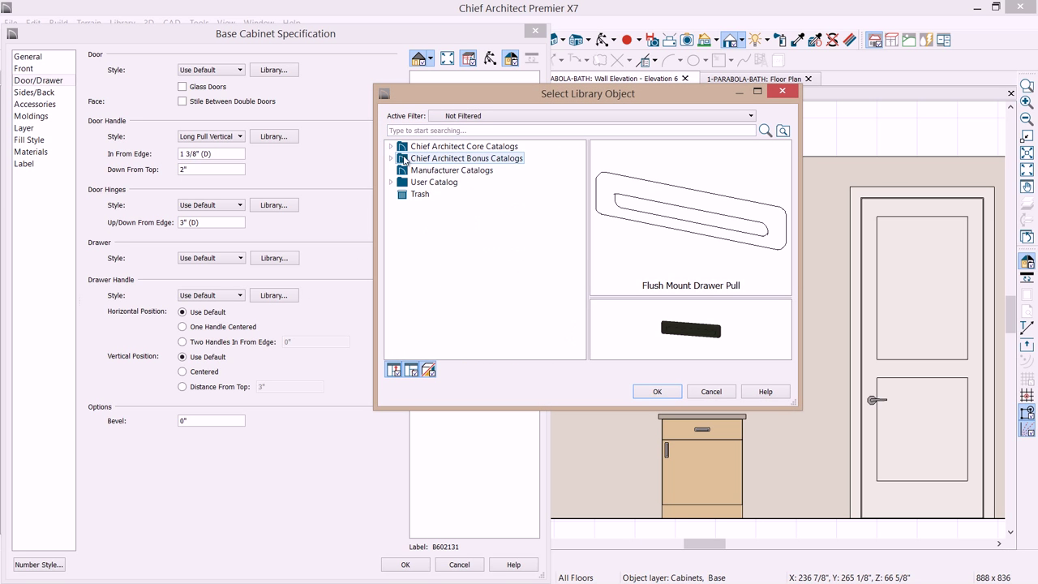
click(391, 158)
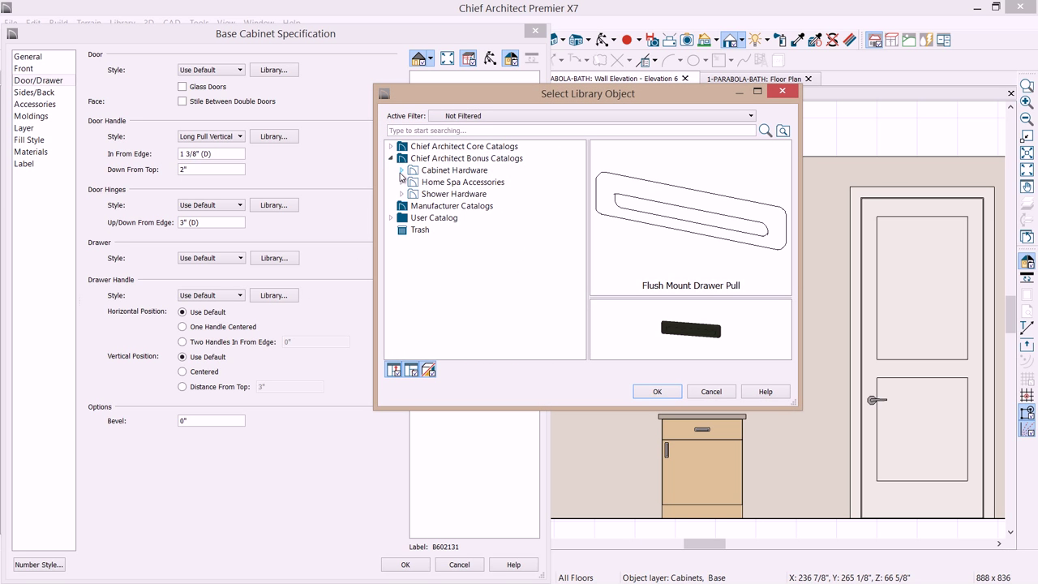
click(401, 170)
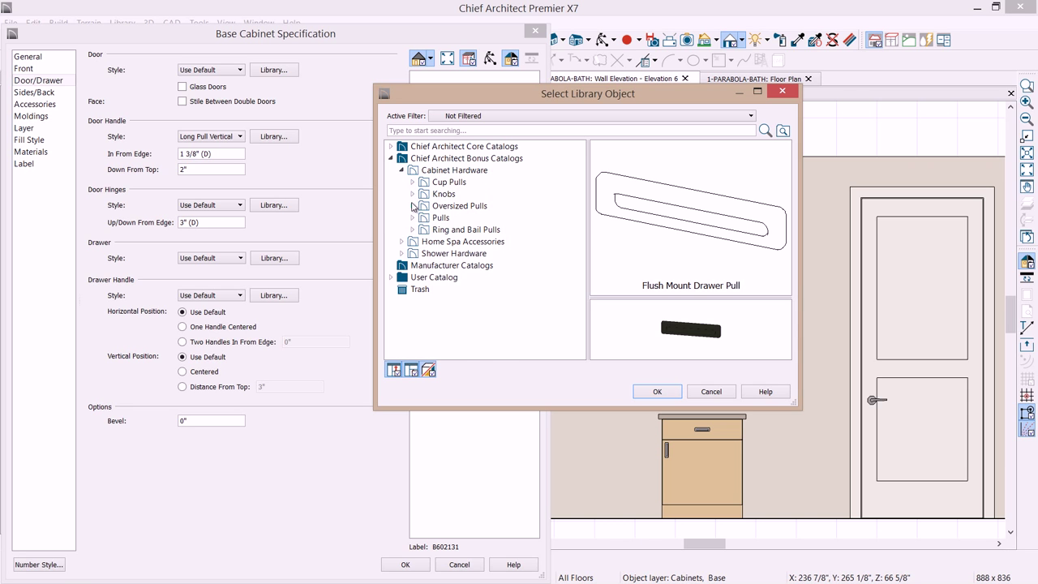
click(412, 205)
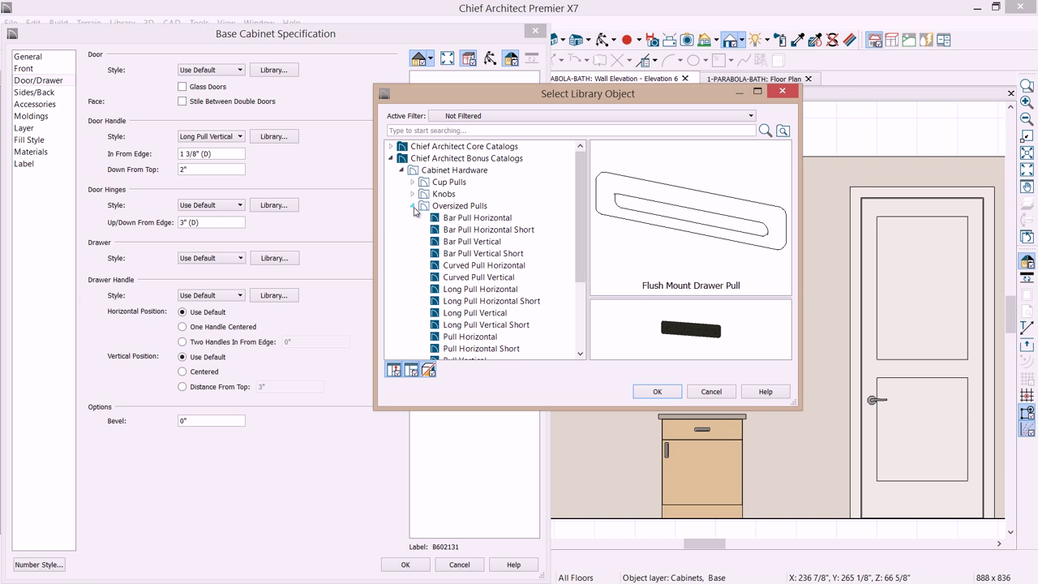
click(503, 302)
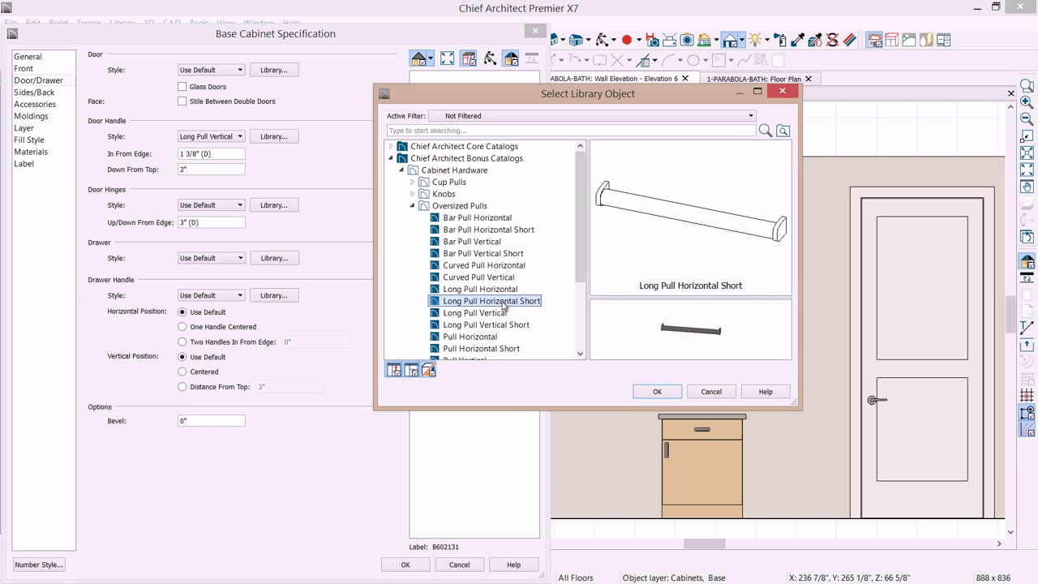
click(657, 392)
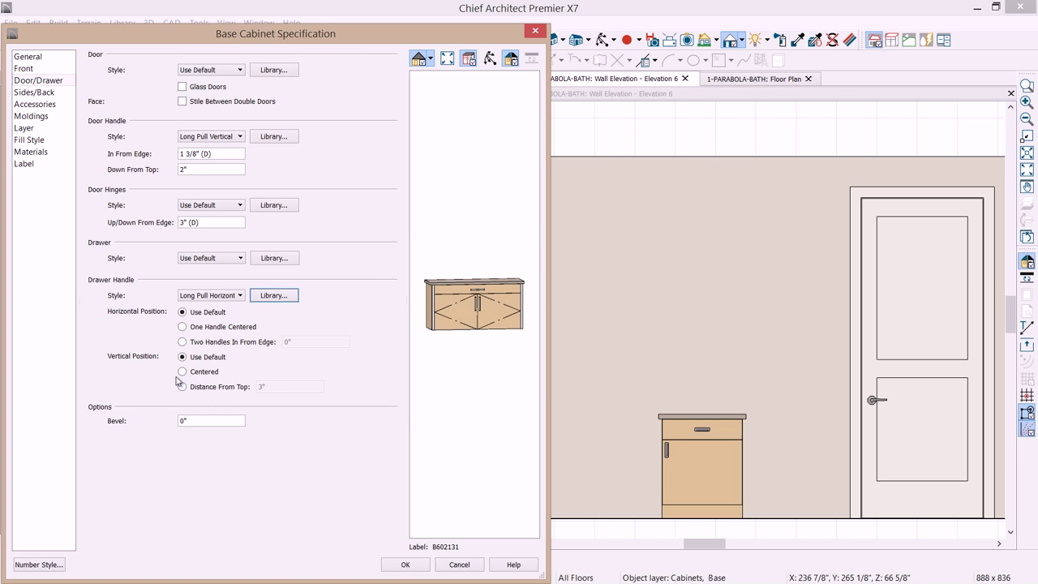
click(182, 387)
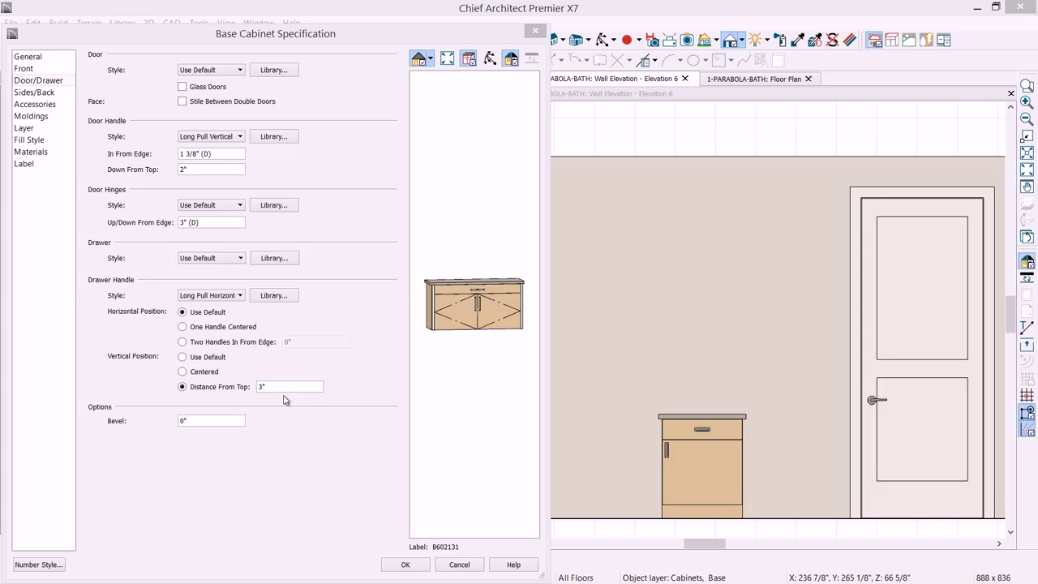
Set the countertop thickness to 0" on the General panel.
click(40, 69)
click(458, 293)
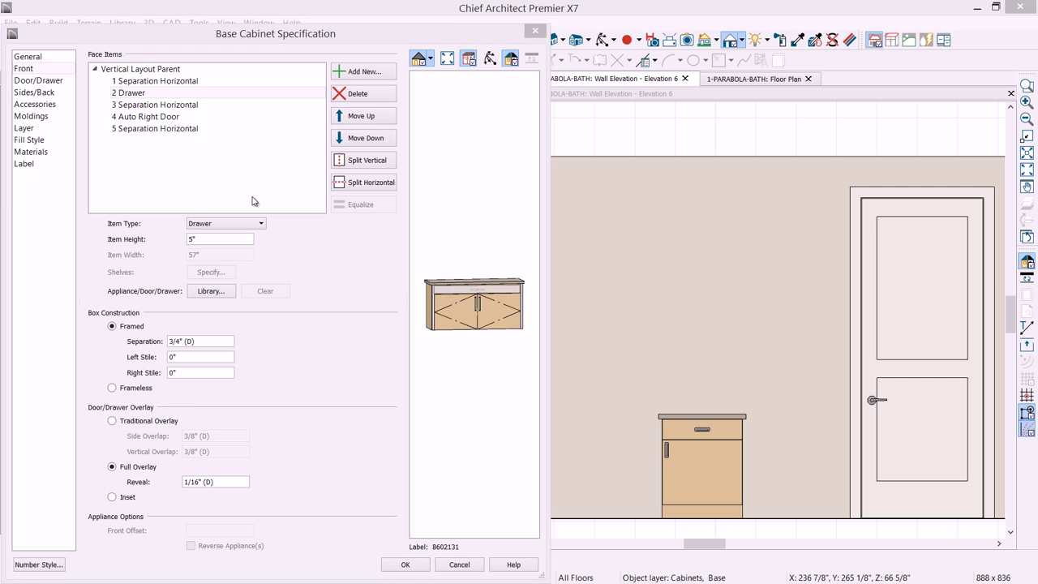
click(36, 59)
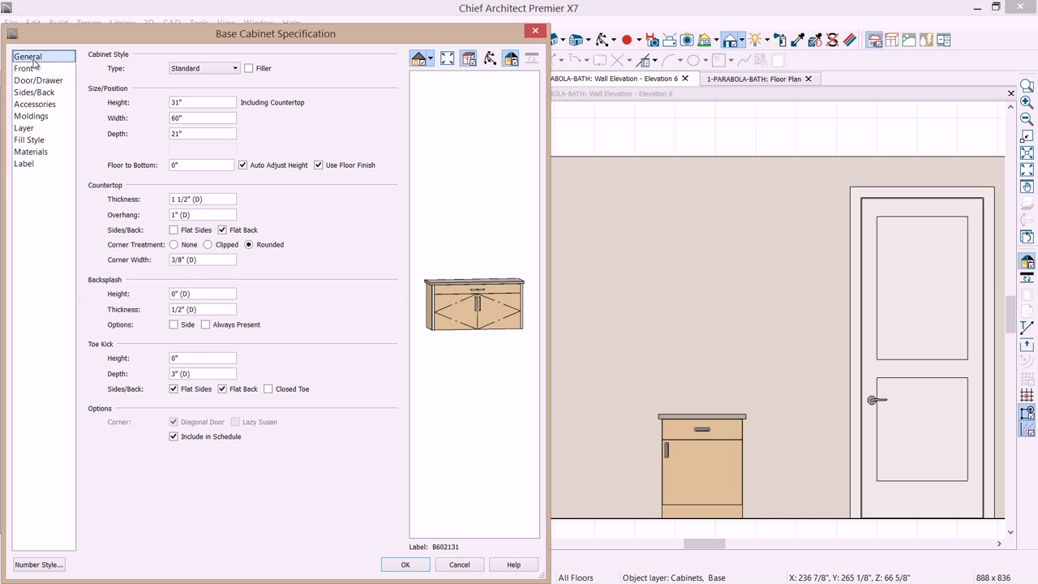
click(216, 202)
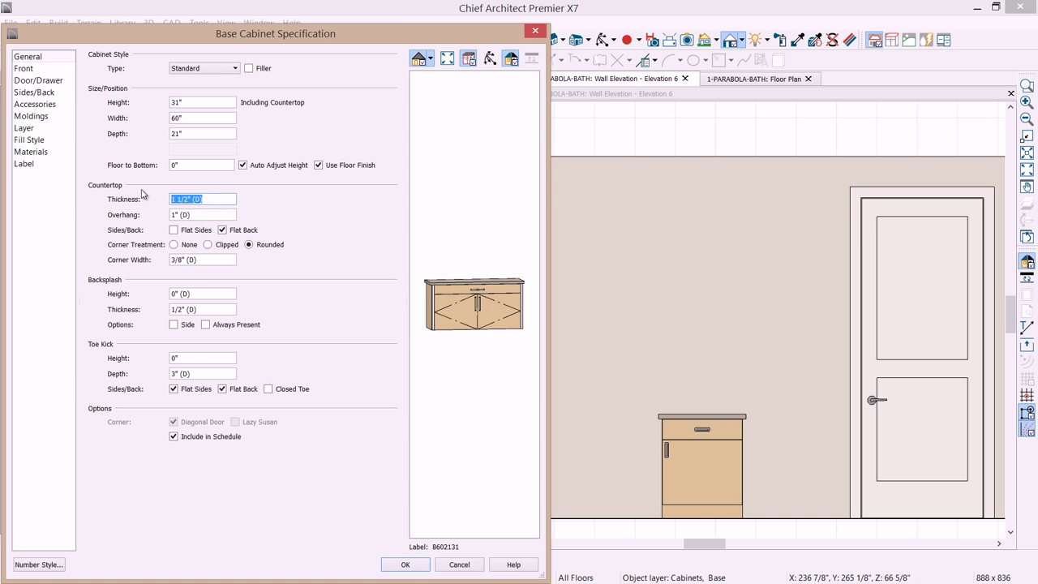
text(0)
key(Tab)
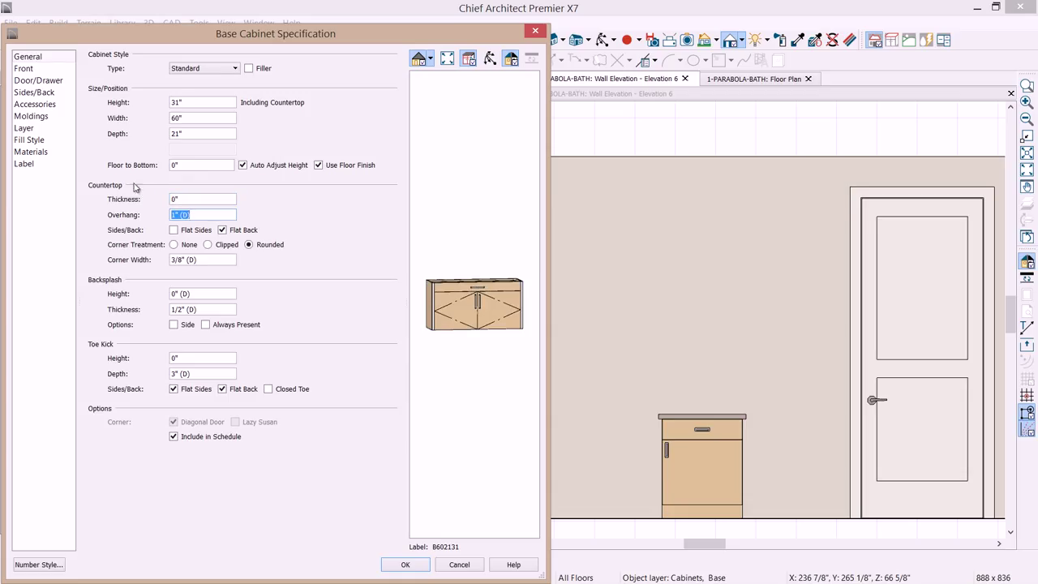
Set the top drawer item's height to 16 3/4".
click(32, 69)
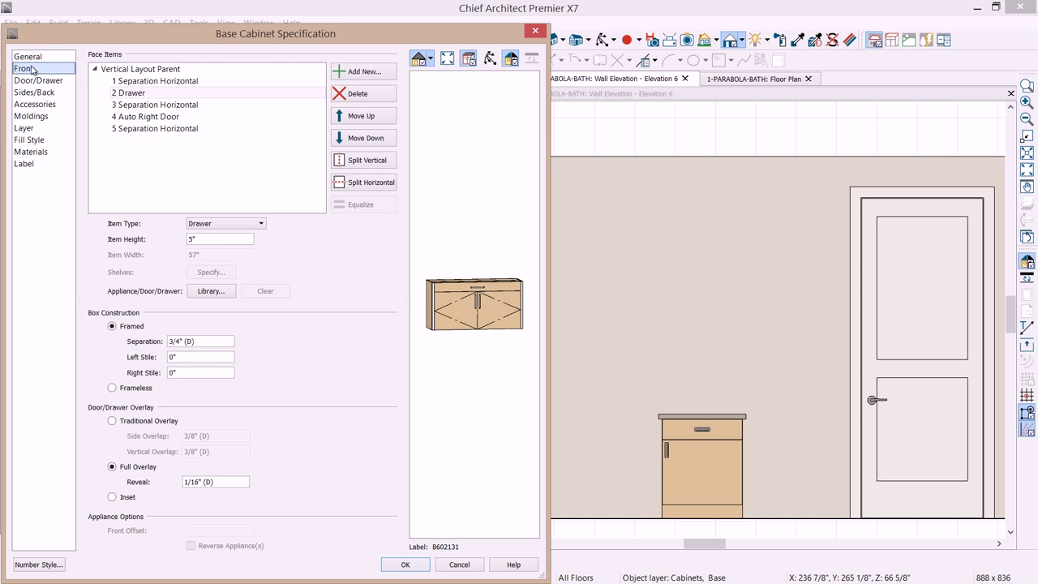
click(129, 93)
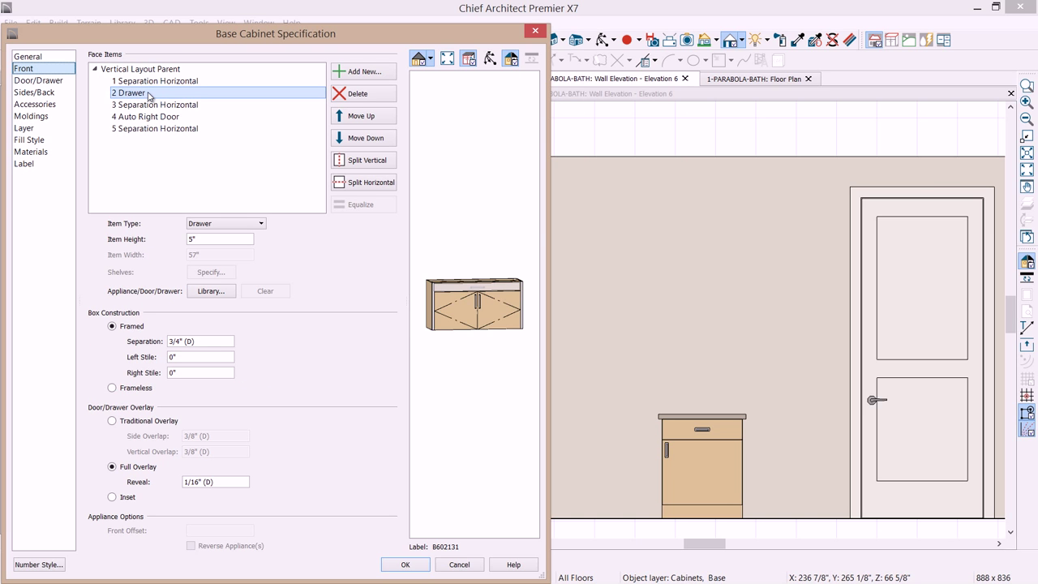
click(222, 241)
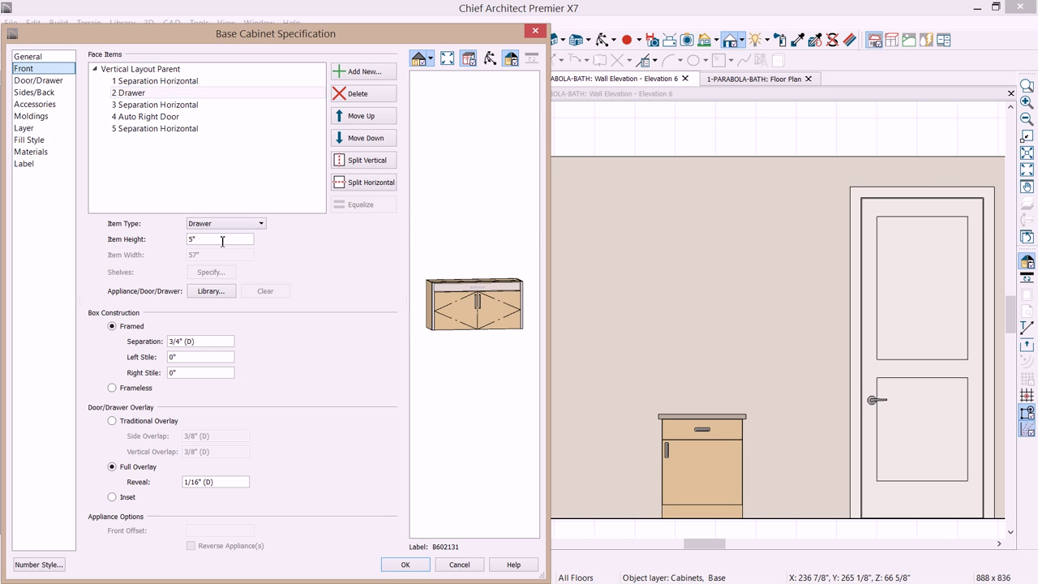
double_click(223, 241)
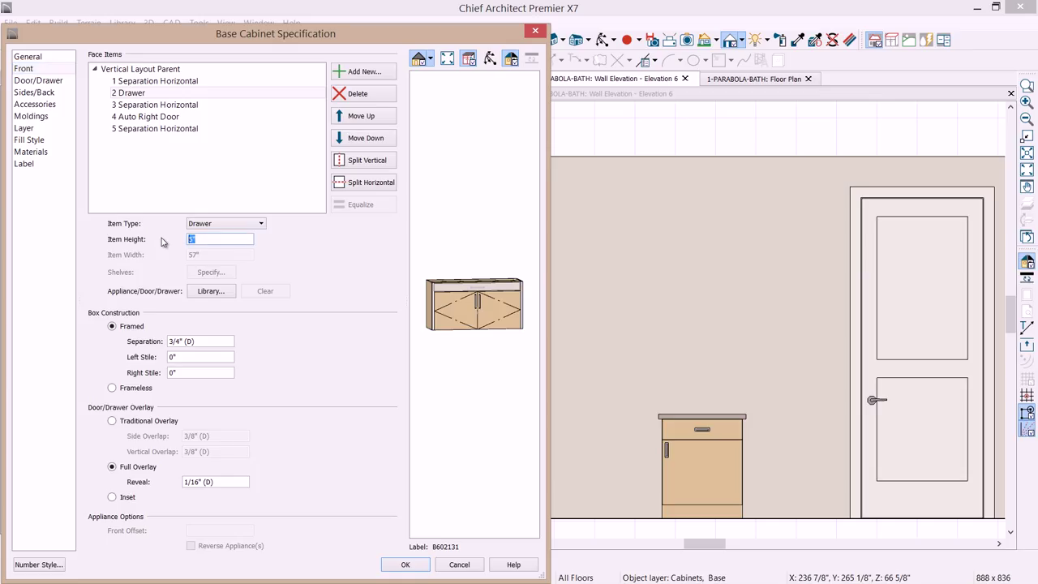
text(16 3/4)
key(Tab)
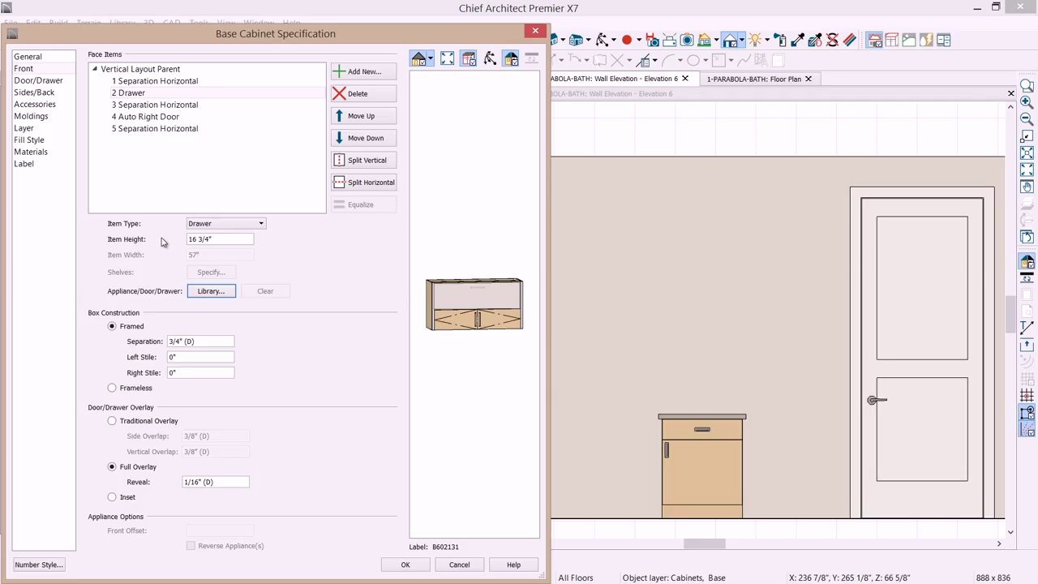
Split the top drawer vertically twice and equalize the three drawer widths.
click(364, 161)
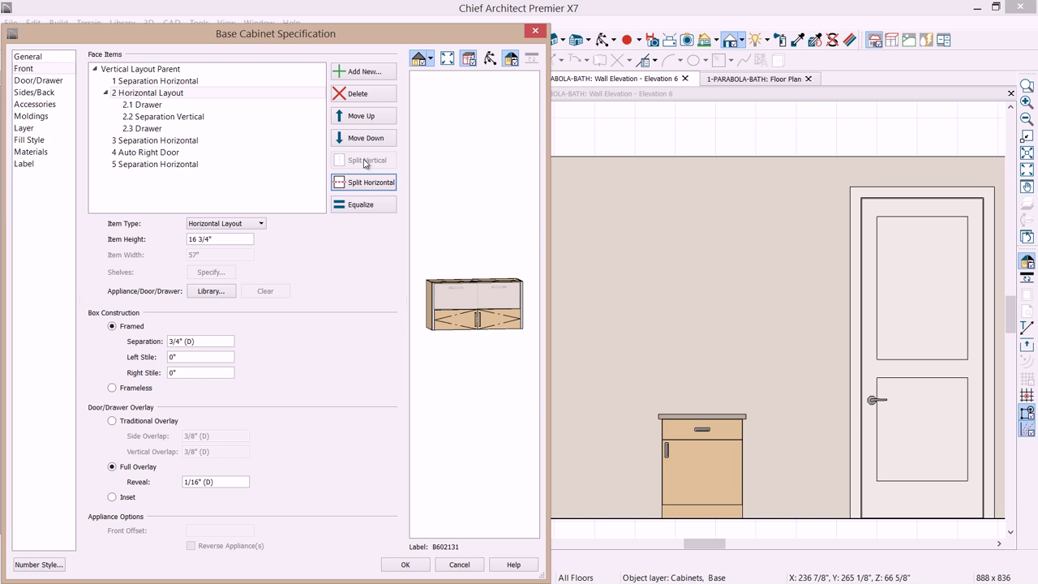
click(459, 299)
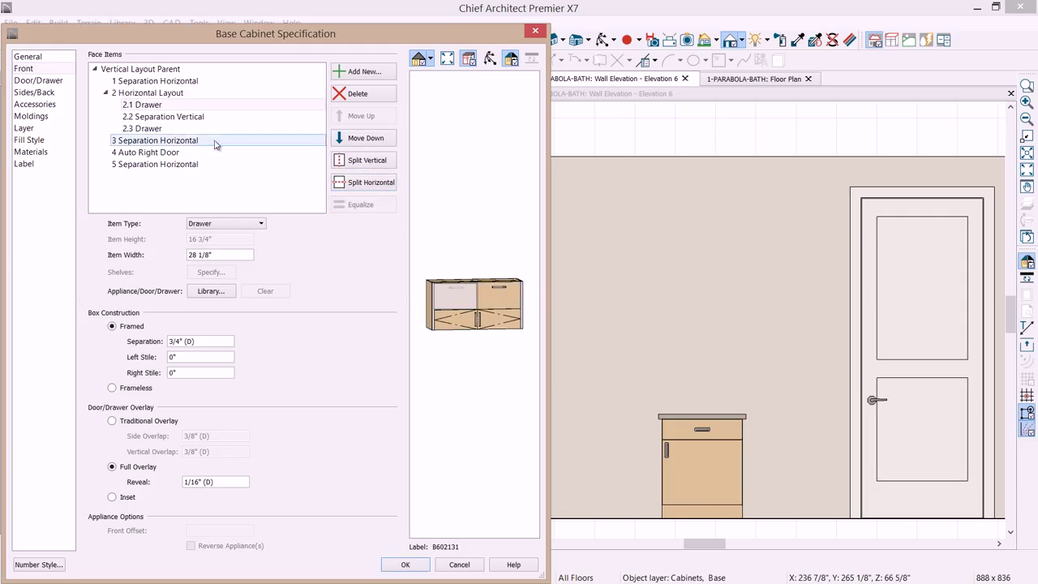
click(365, 161)
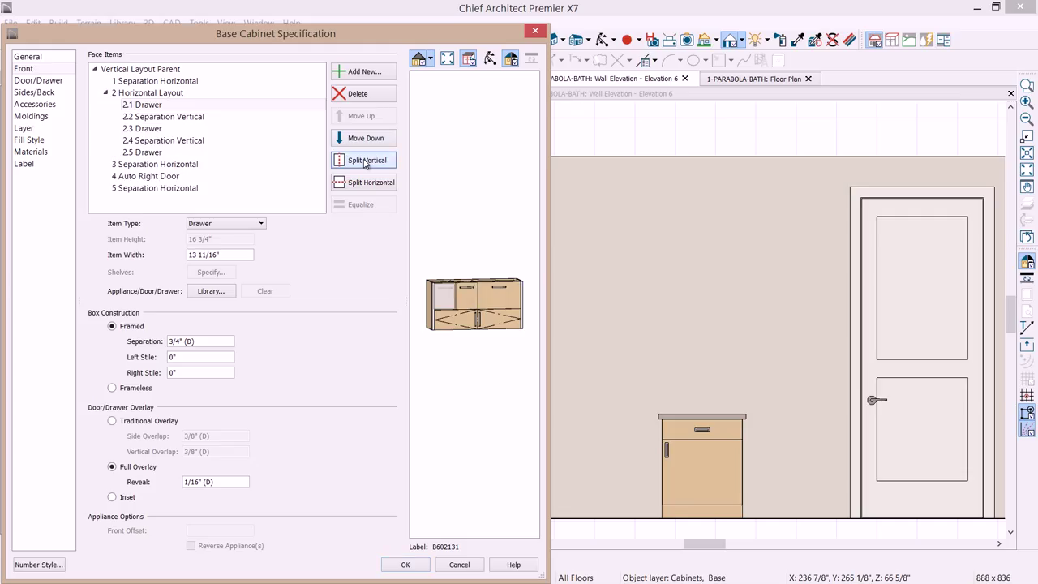
click(188, 104)
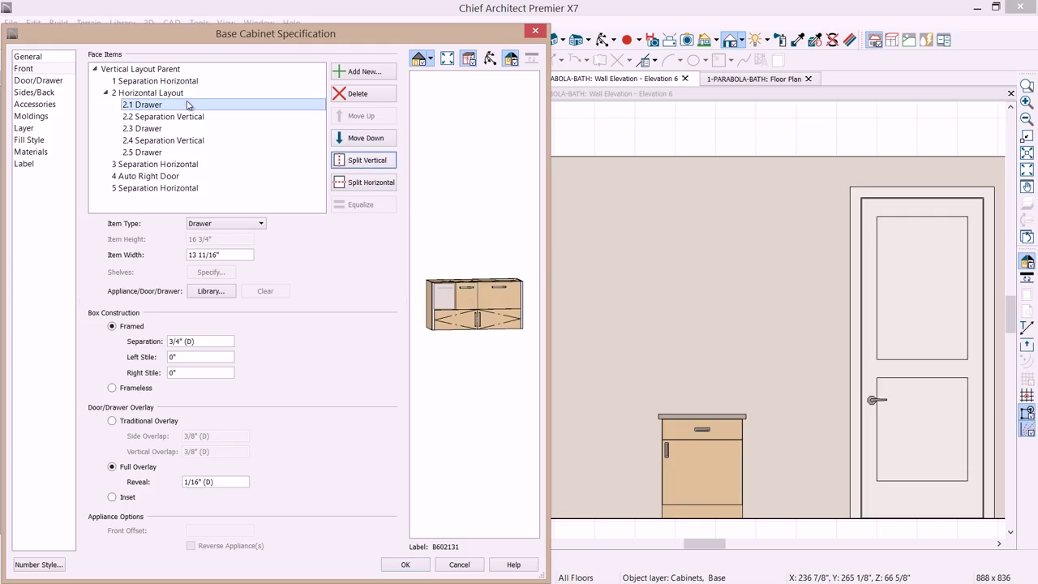
click(138, 94)
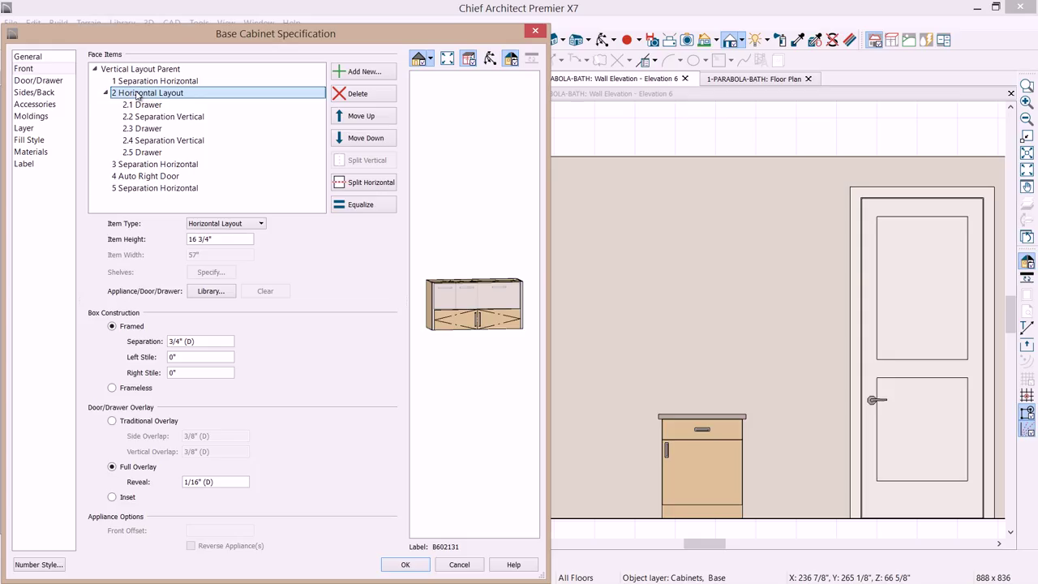
click(359, 207)
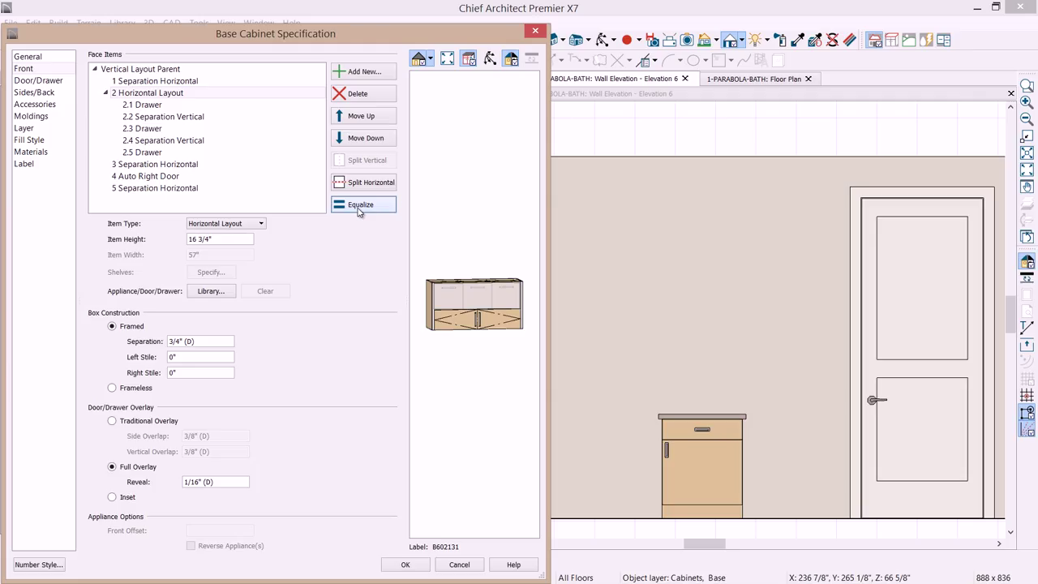
Make the left top drawer 16" wide and split it into two stacked drawers.
click(447, 303)
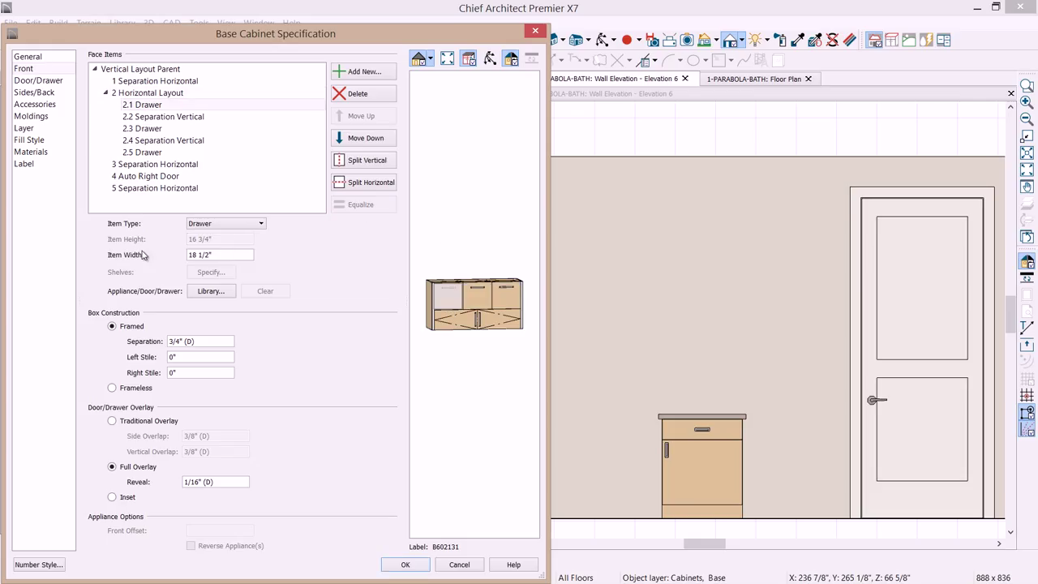
key(Tab)
text(16)
key(Tab)
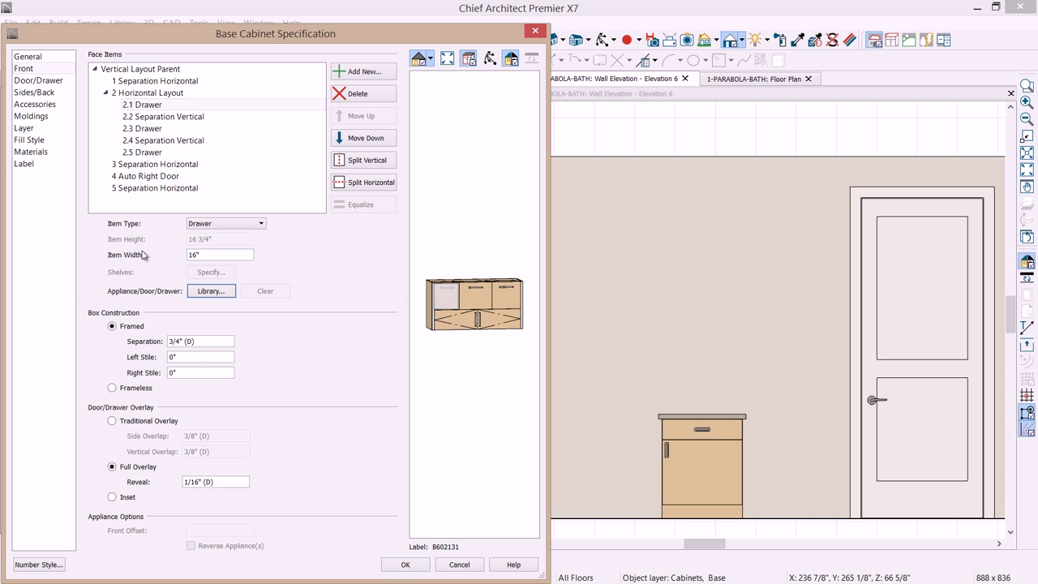
click(365, 183)
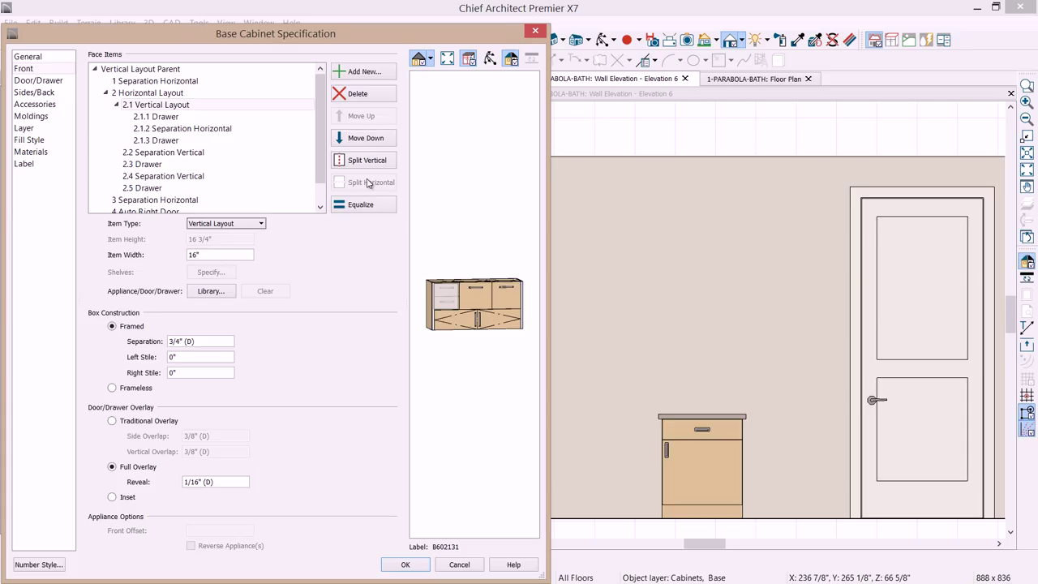
Split the right drawer into a stacked pair and set that stack to 16" wide.
click(513, 304)
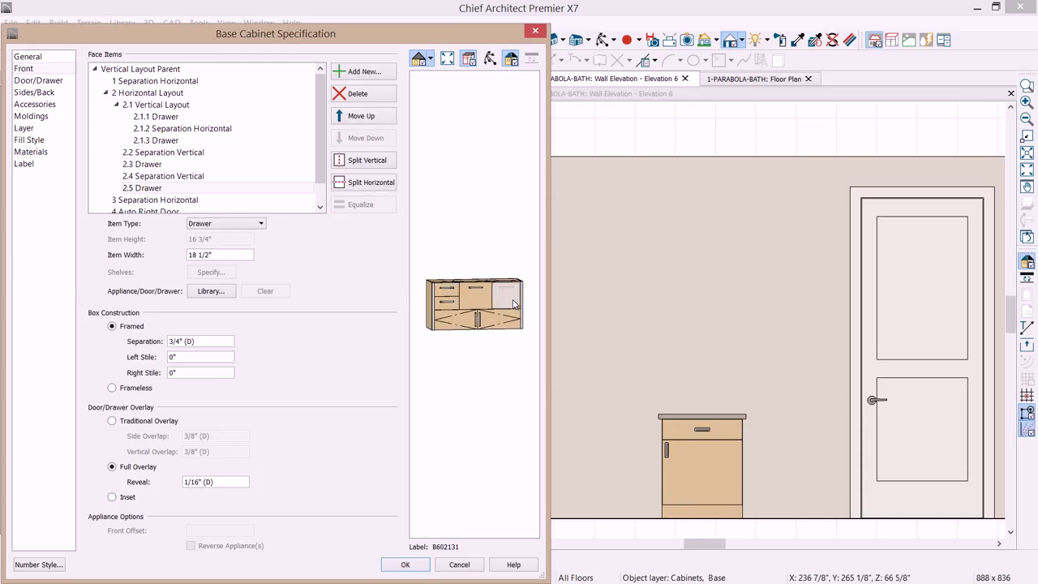
click(395, 186)
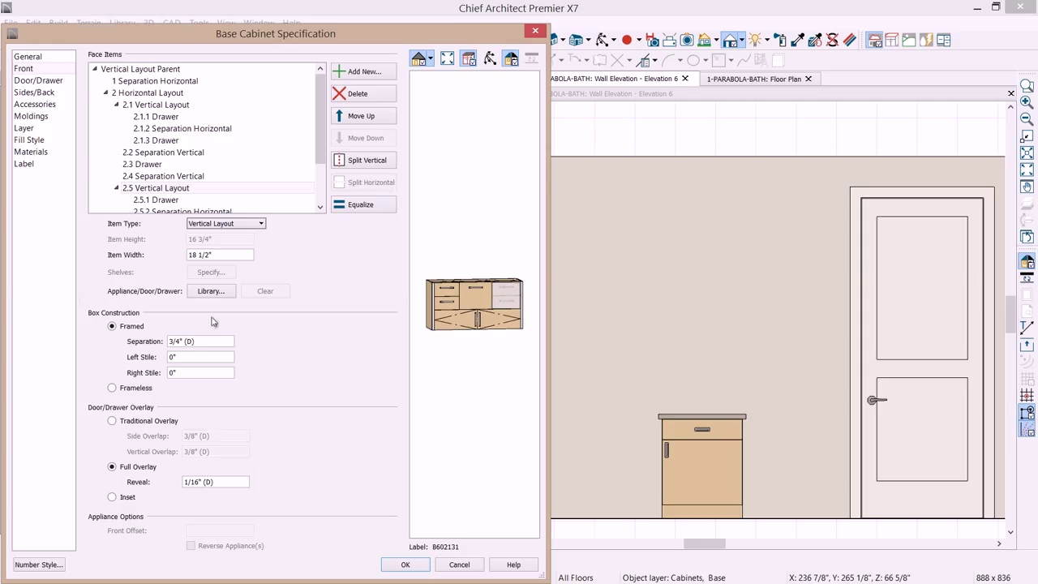
click(225, 255)
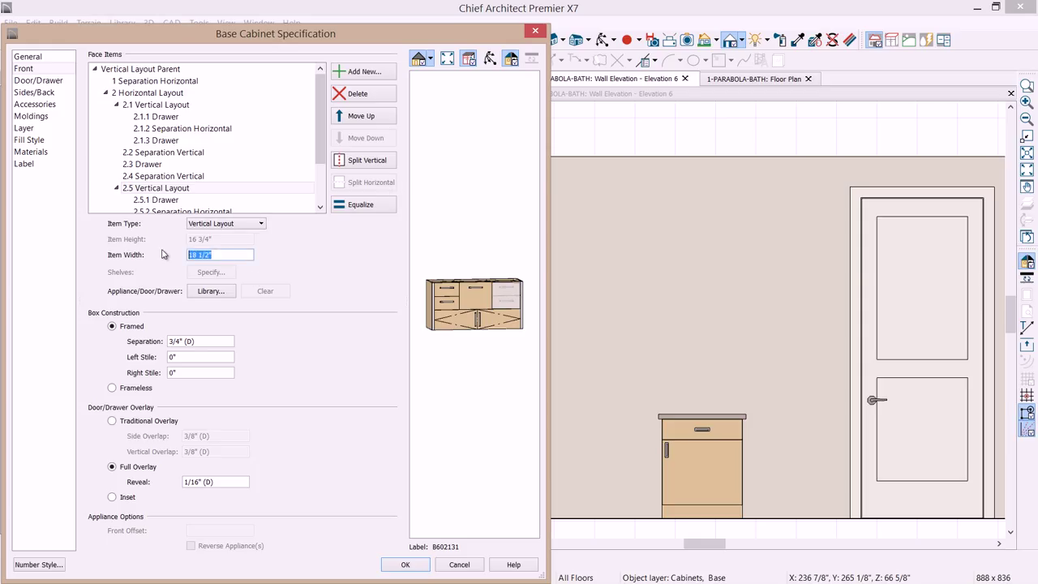
text(16)
key(Tab)
click(477, 303)
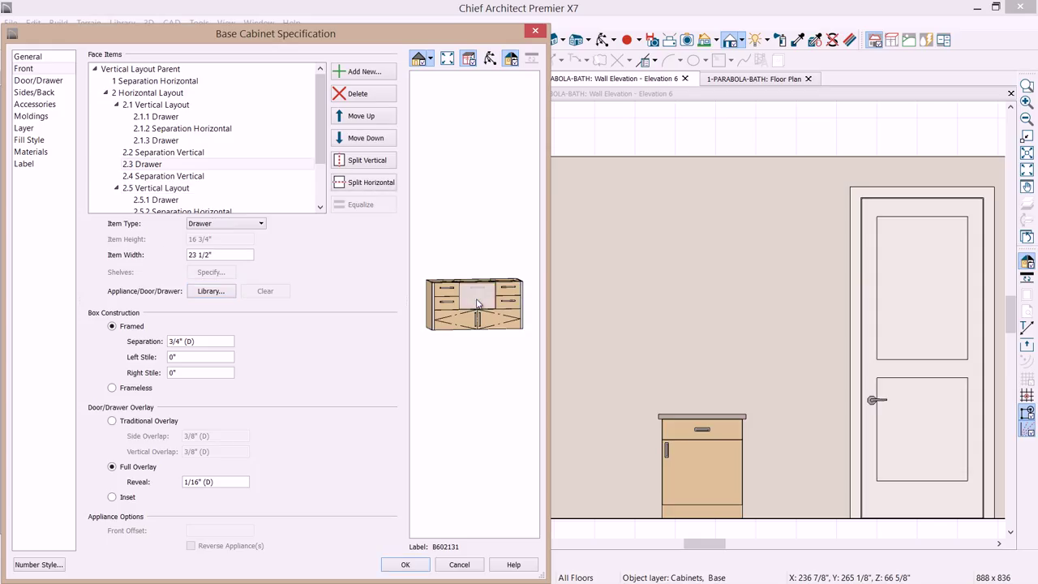
click(261, 224)
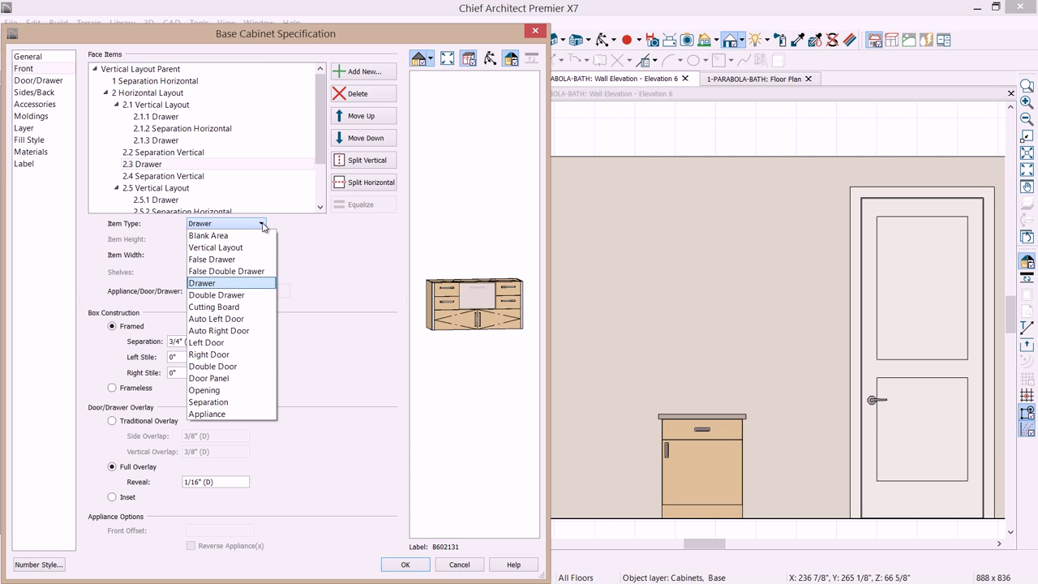
Make the middle section a double door and the bottom an Opening, and delete the lowest separation.
click(231, 366)
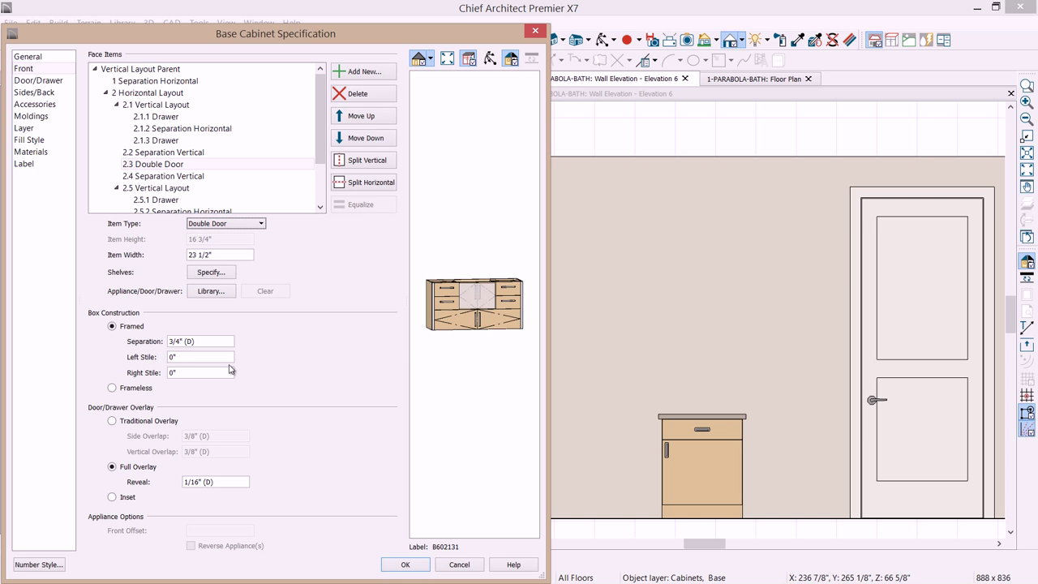
click(446, 324)
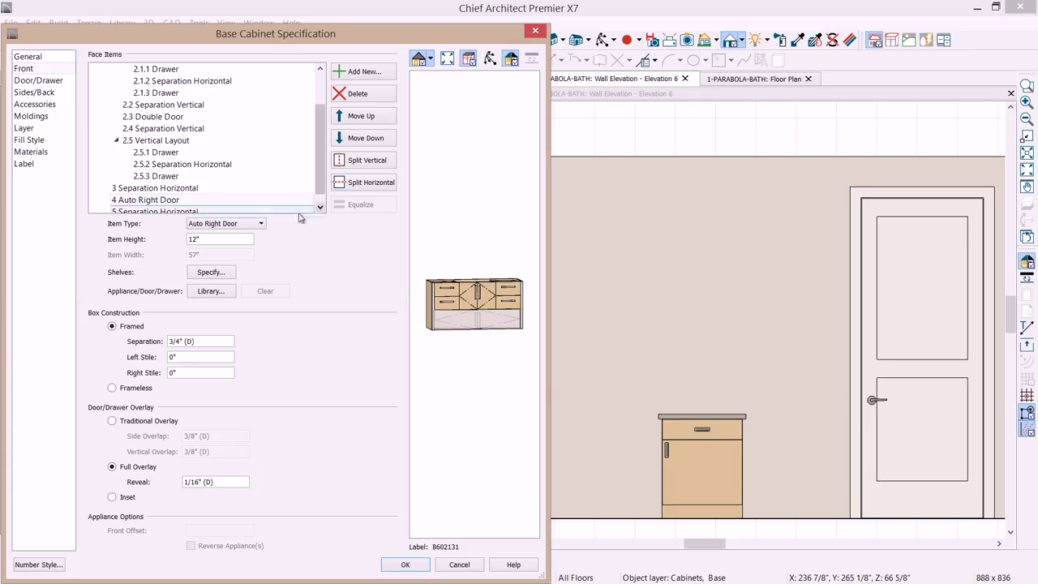
click(261, 224)
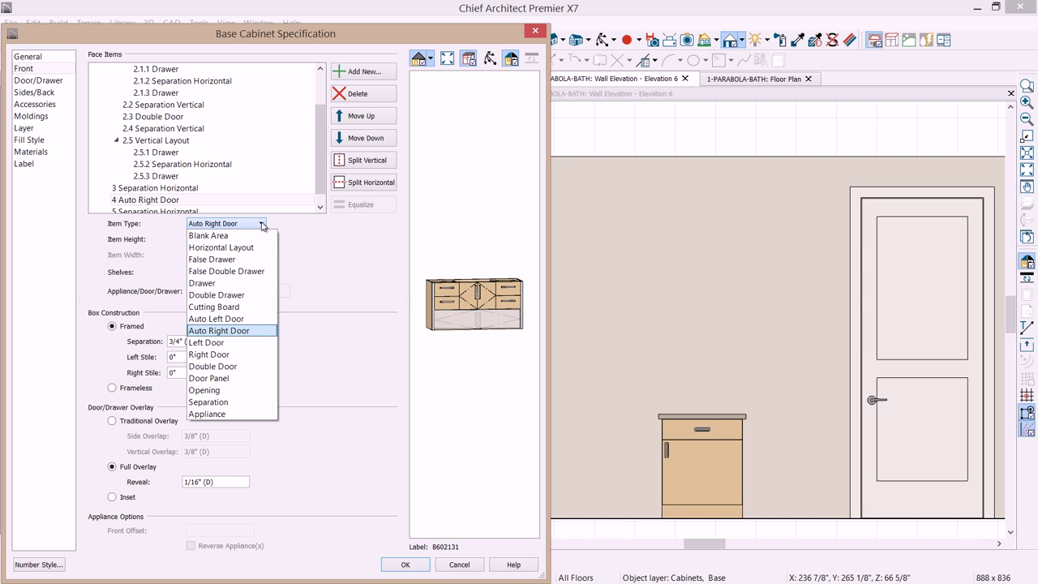
click(229, 391)
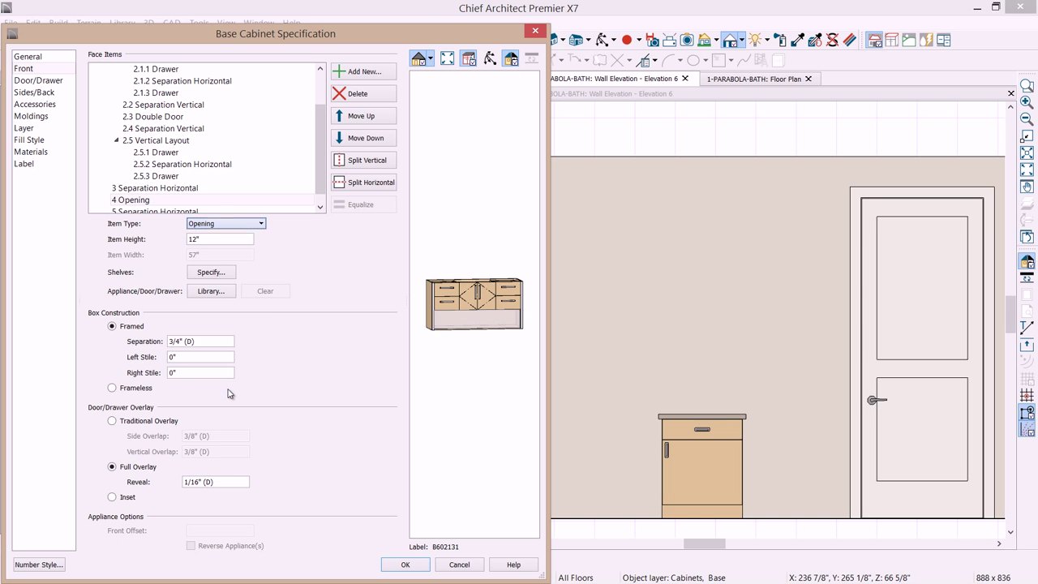
click(185, 210)
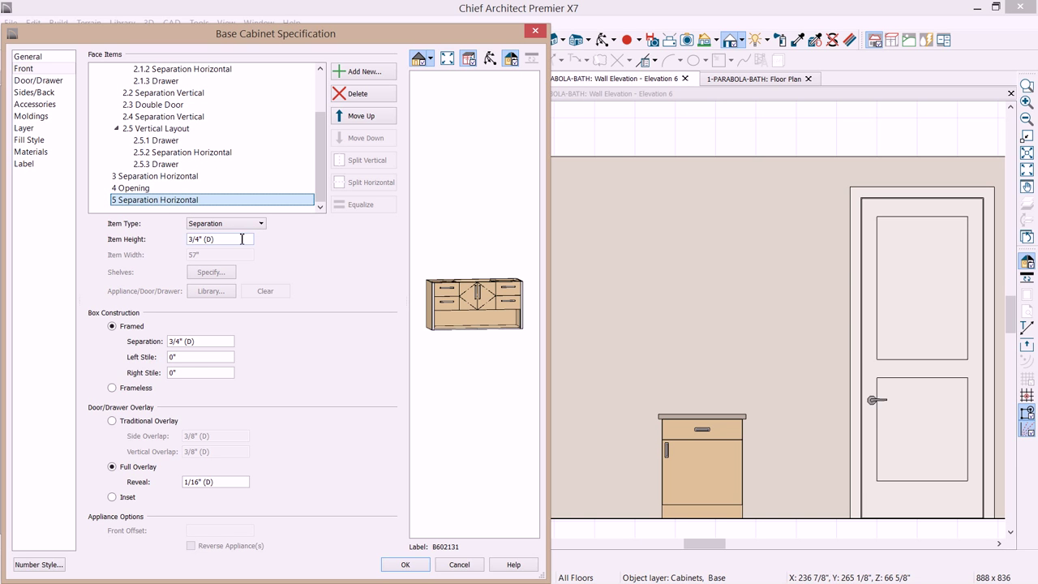
click(357, 98)
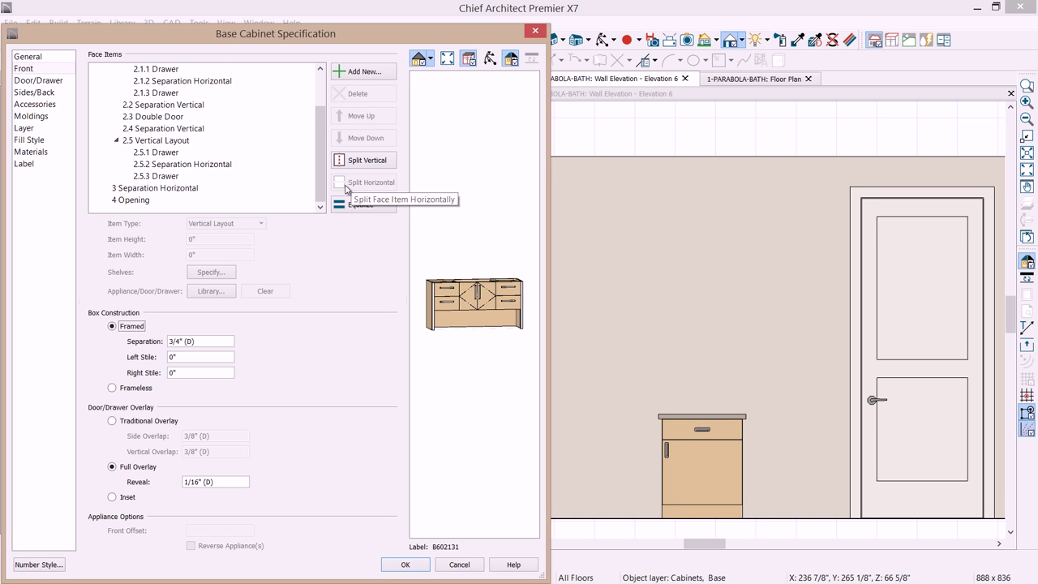
click(151, 201)
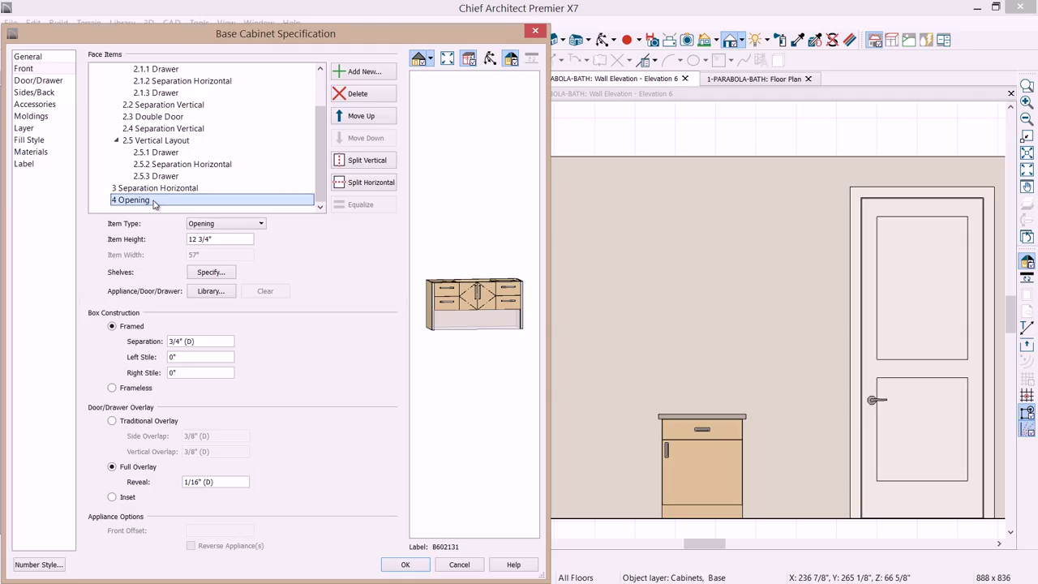
Apply the cabinet front changes, then paint the white pilasters with the sampled Alder (blonde) material.
click(408, 564)
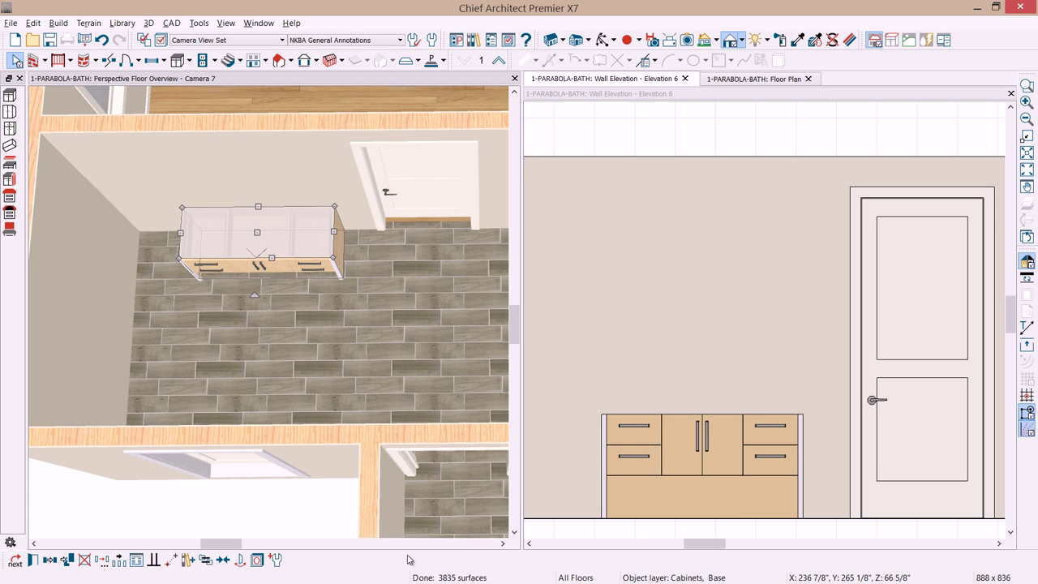
key(Escape)
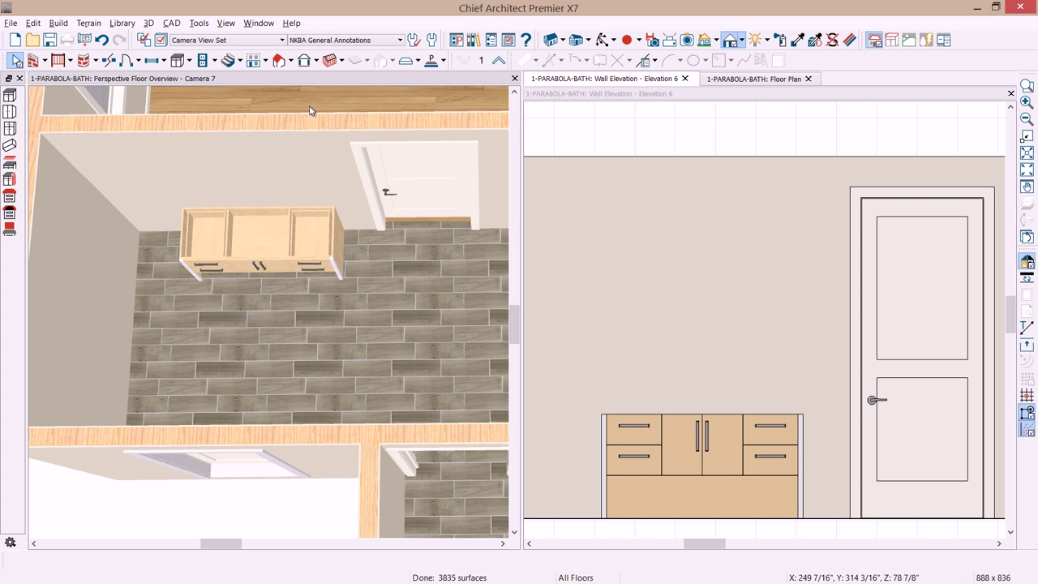
click(798, 39)
click(336, 271)
scroll(338, 278, up, 1)
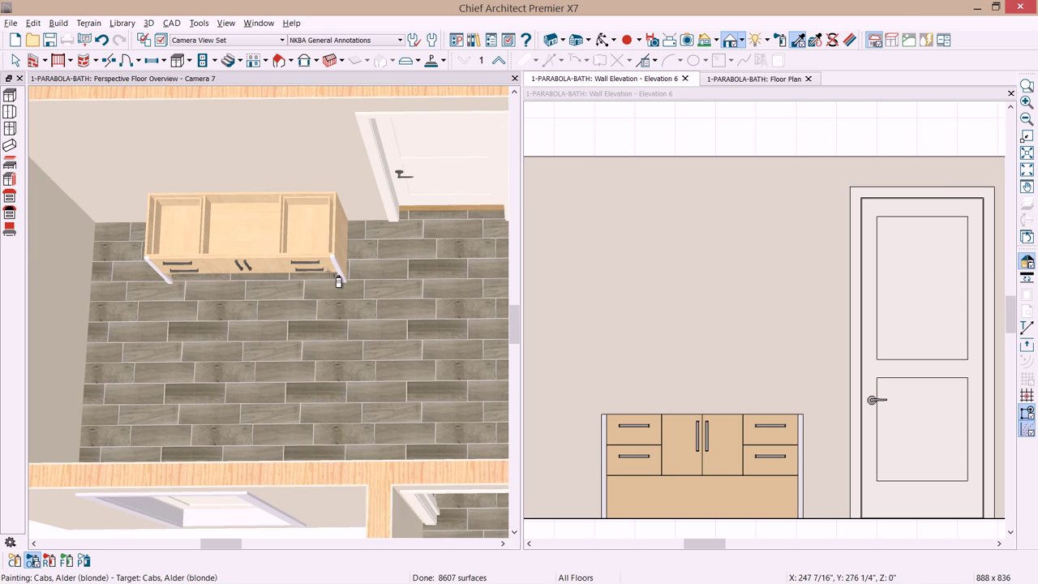
scroll(338, 278, up, 1)
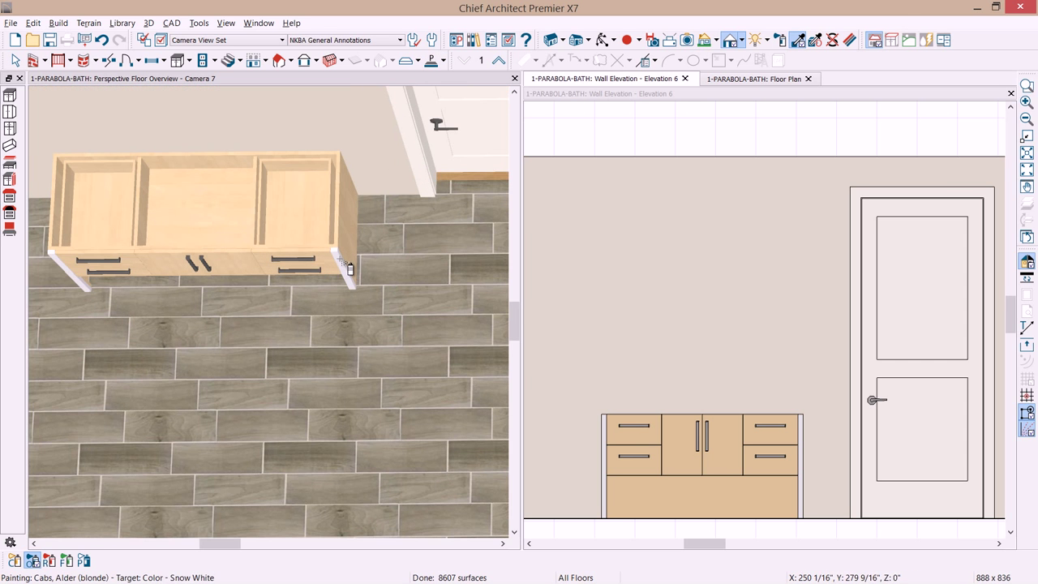
click(347, 268)
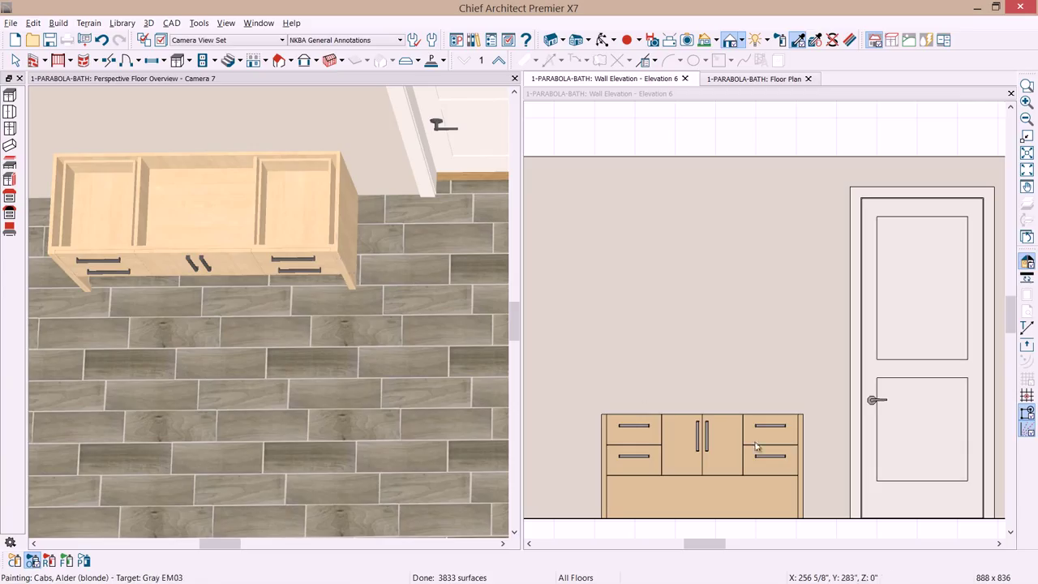
In the elevation, set the base cabinet's Back Side to Match Front in its specification.
click(762, 398)
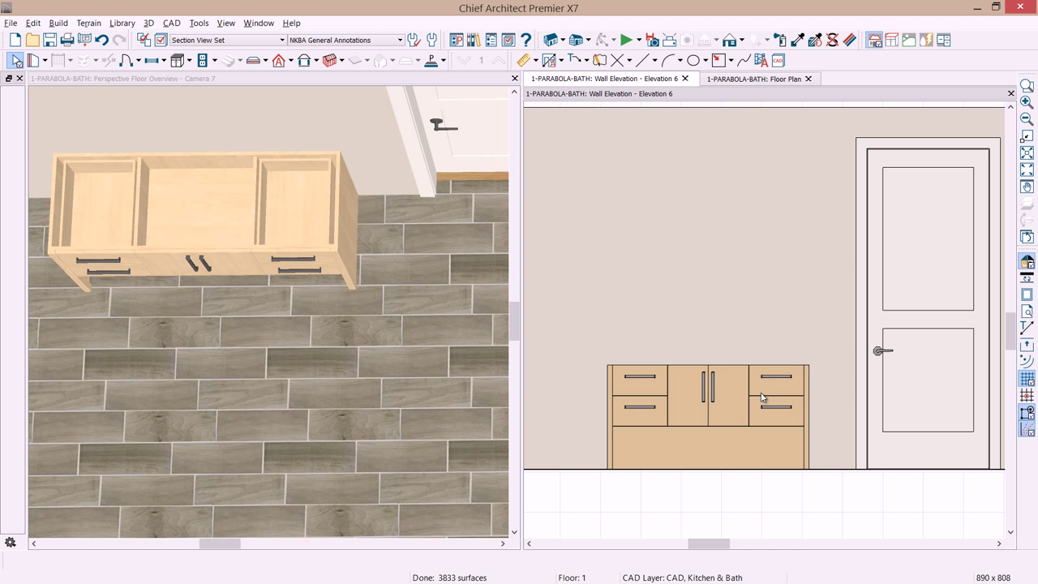
click(671, 428)
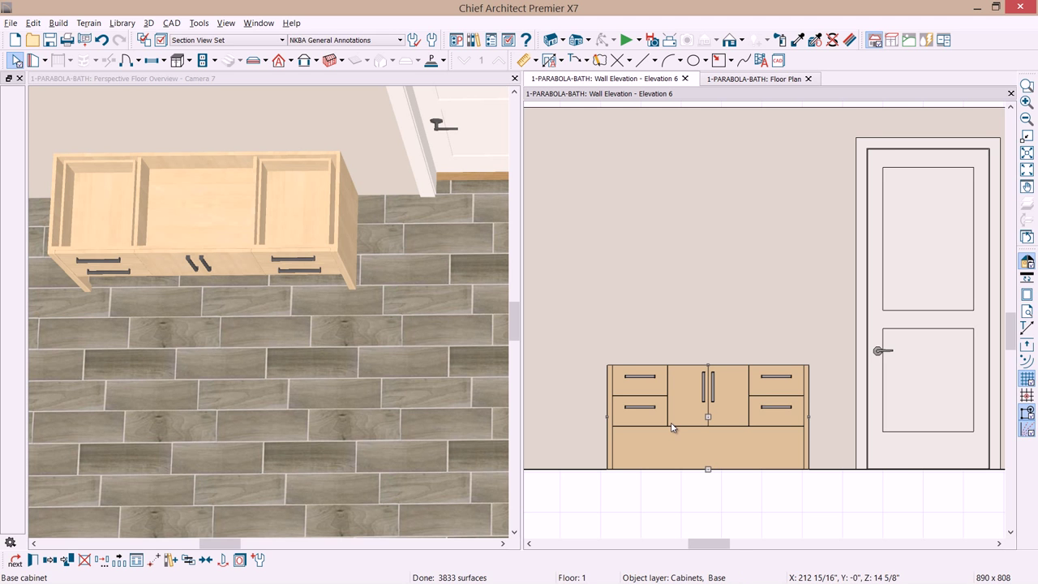
double_click(671, 427)
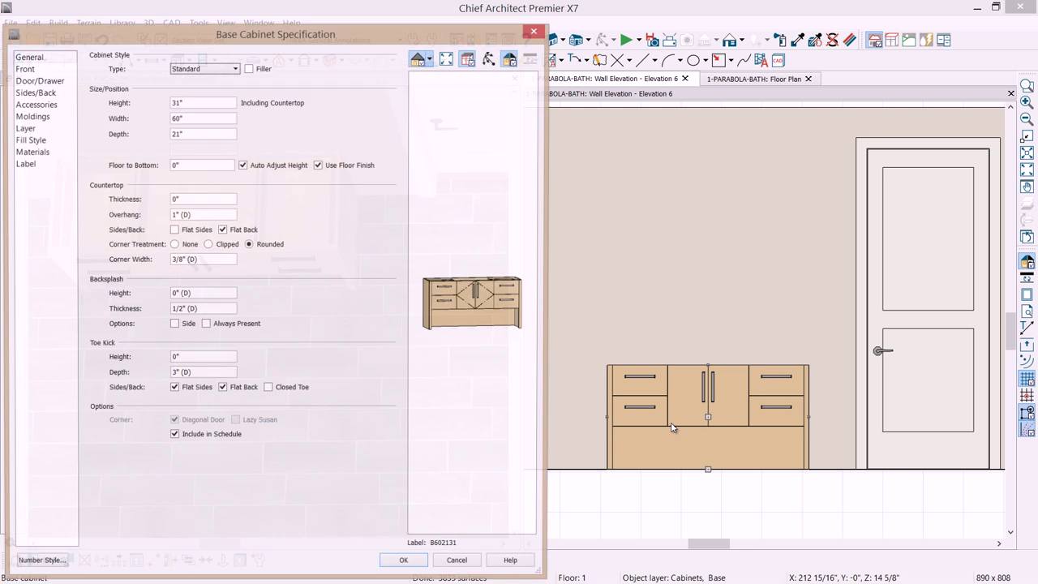
click(26, 95)
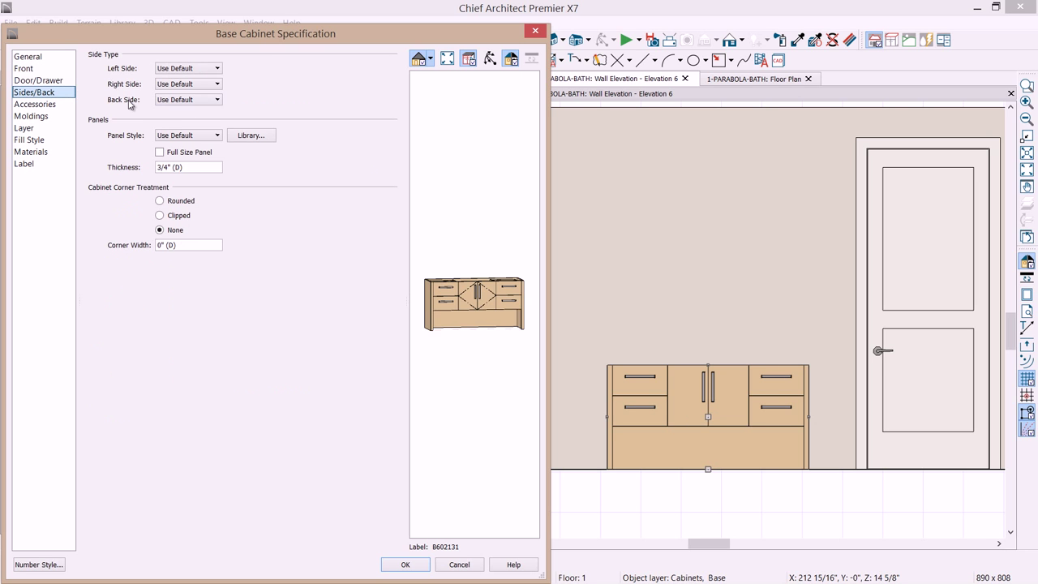
click(216, 101)
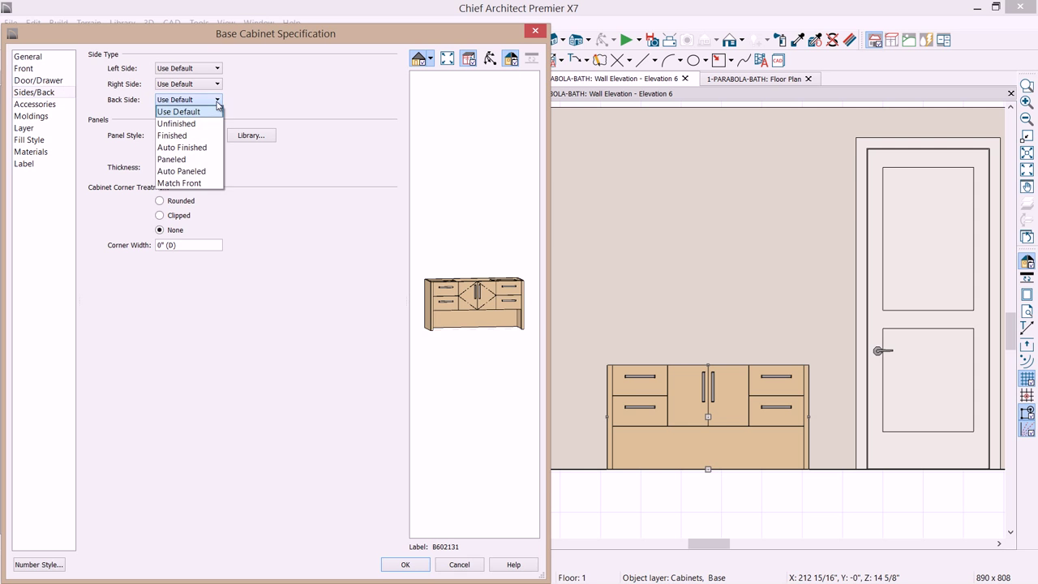
click(191, 182)
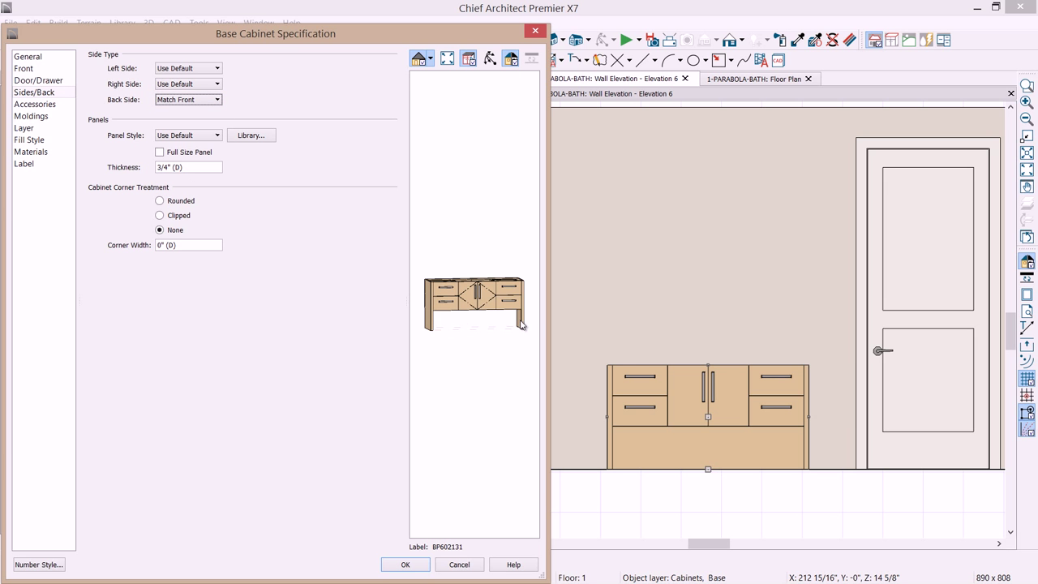
click(405, 565)
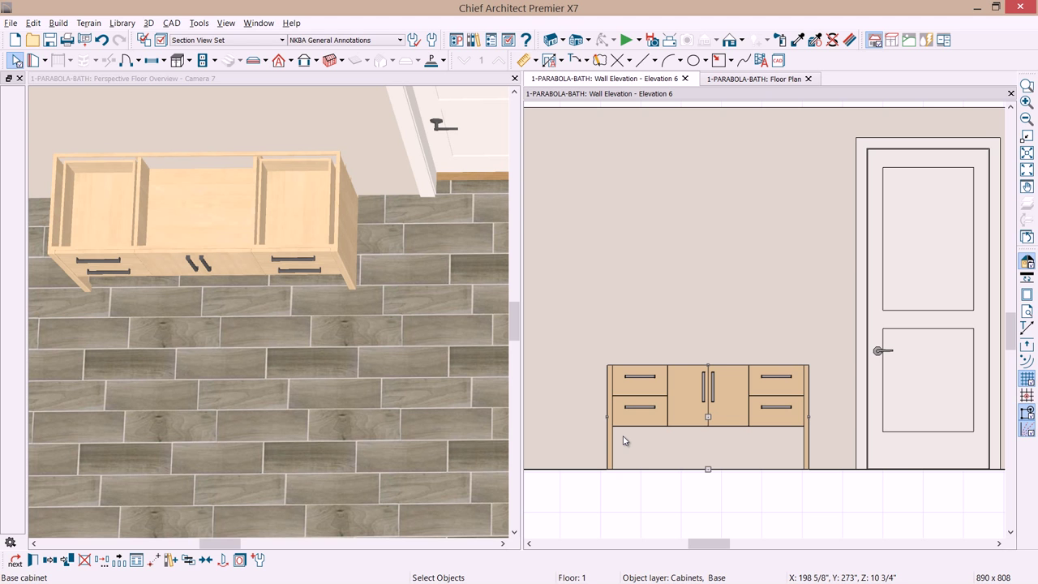
Give the cabinet's bottom opening one manual shelf with 4" spacing and apply it.
double_click(676, 398)
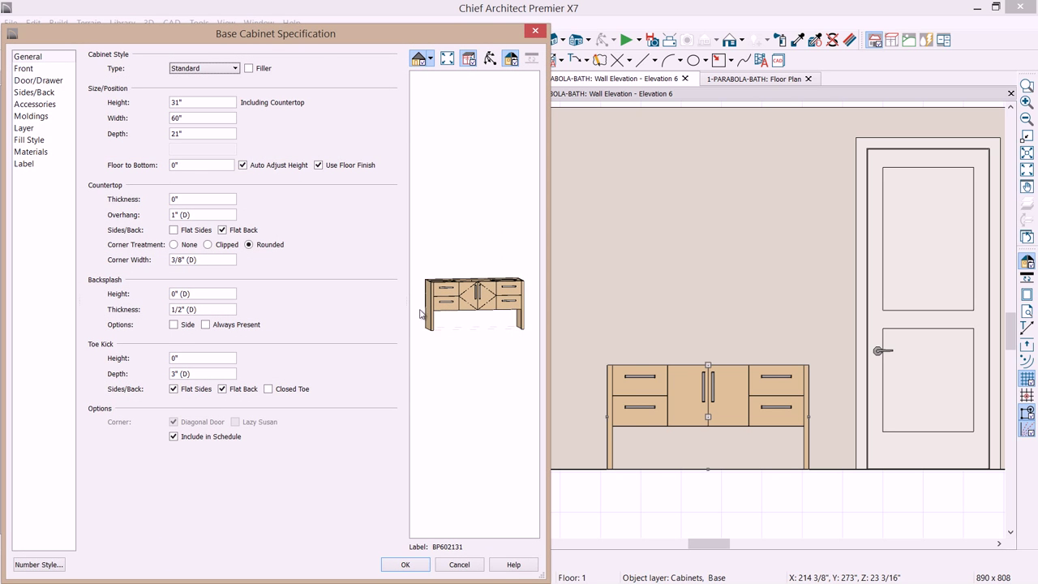
click(467, 308)
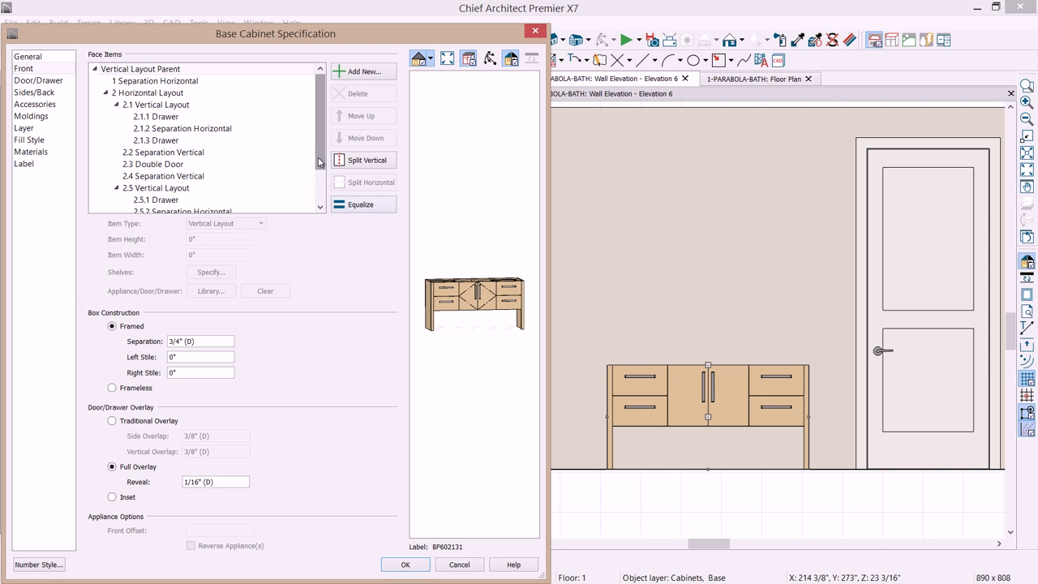
scroll(324, 173, down, 2)
click(153, 200)
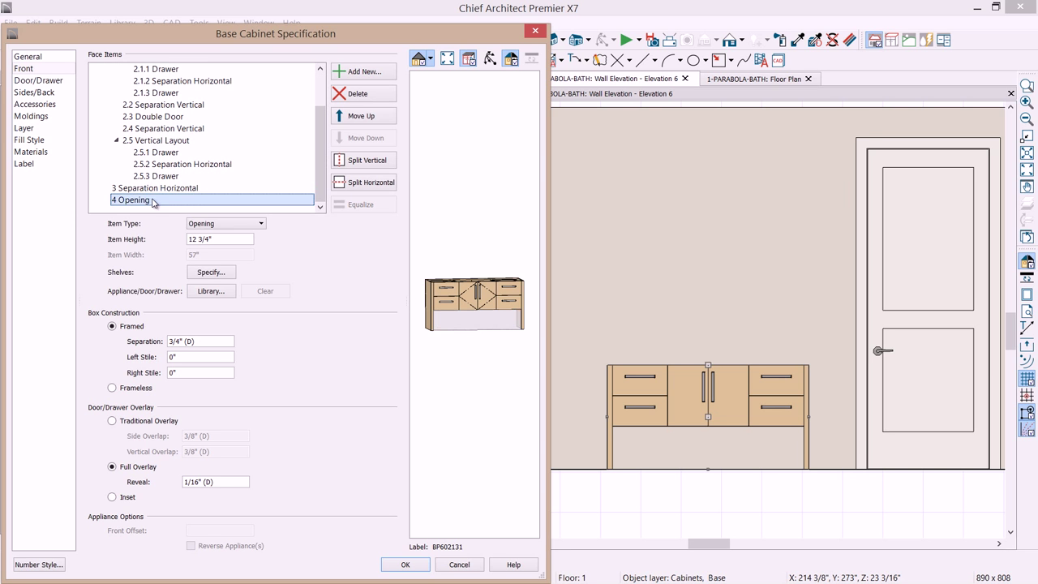
click(208, 273)
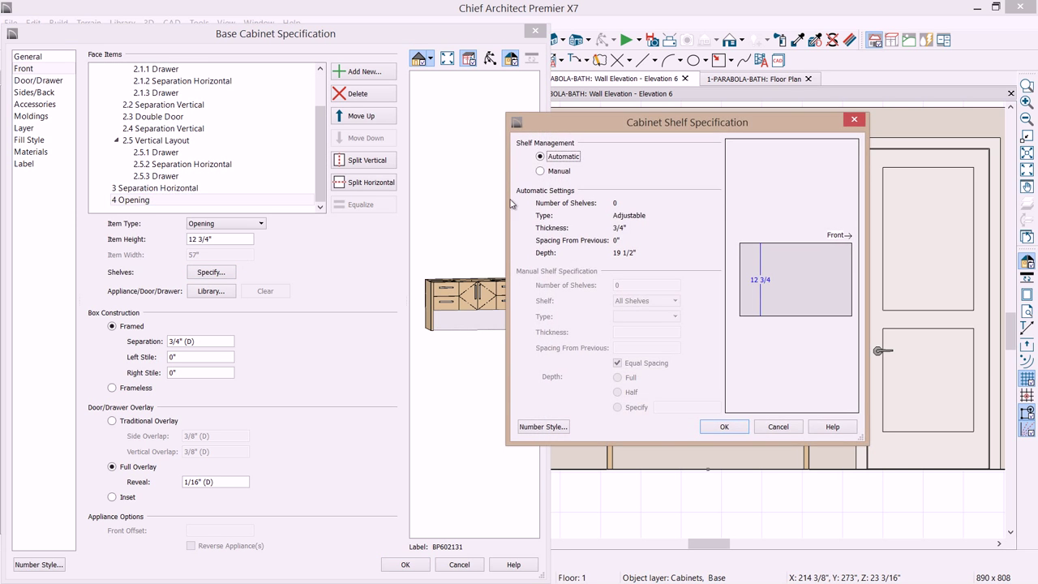
click(555, 172)
double_click(654, 285)
text(1)
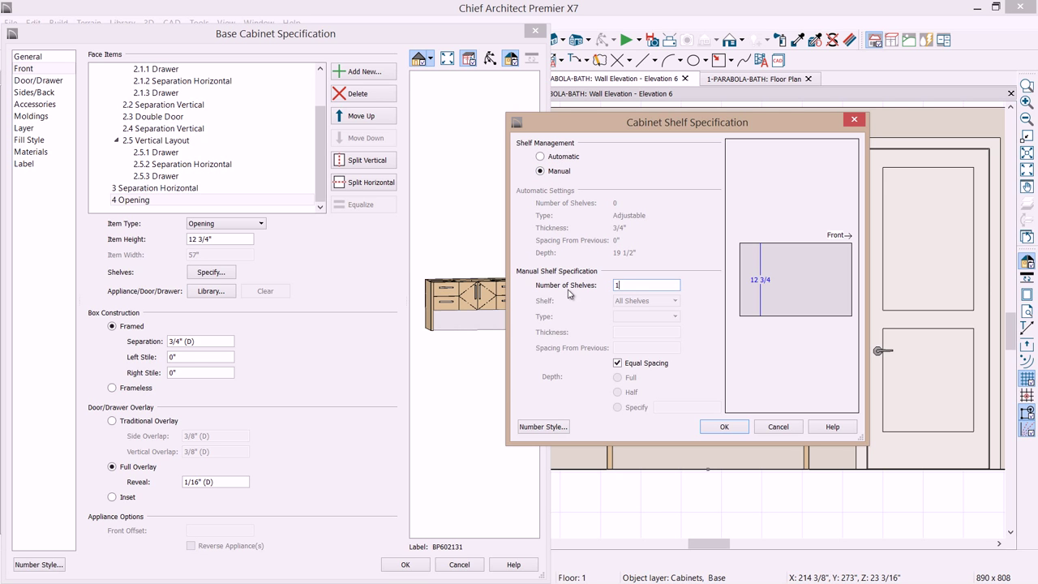
key(Tab)
double_click(639, 348)
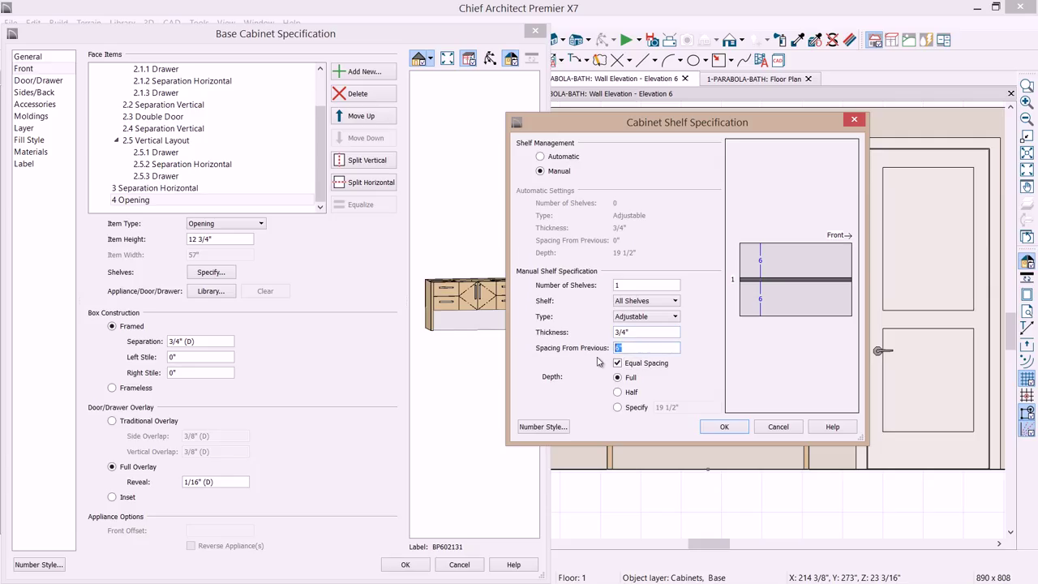
text(4)
key(Tab)
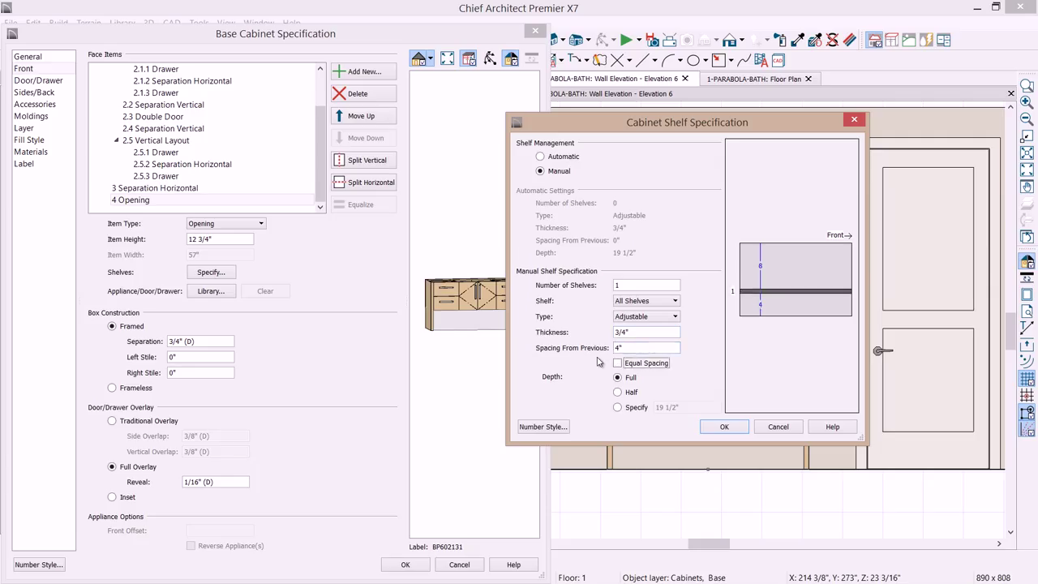
click(716, 427)
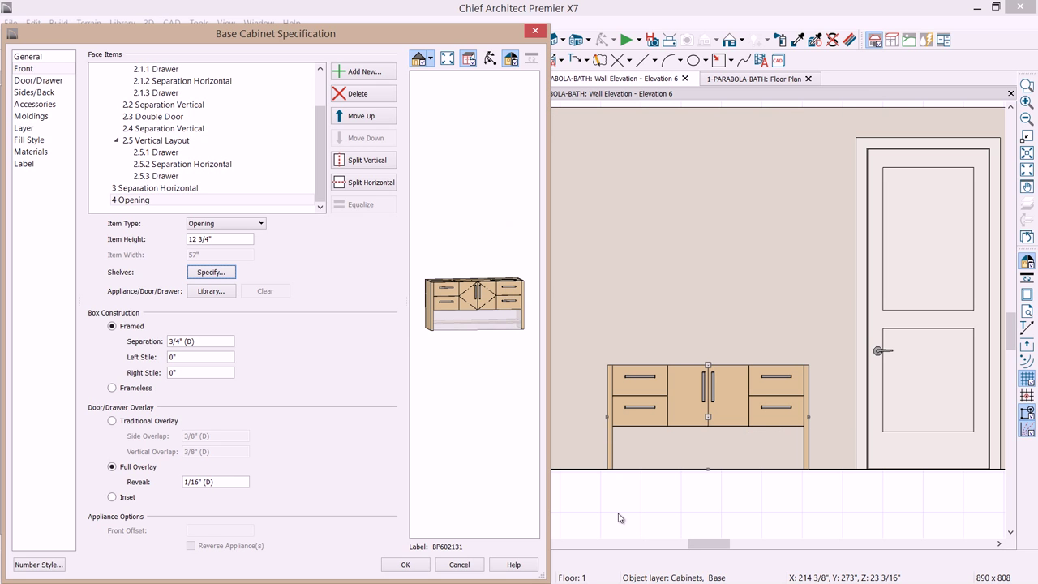
click(406, 564)
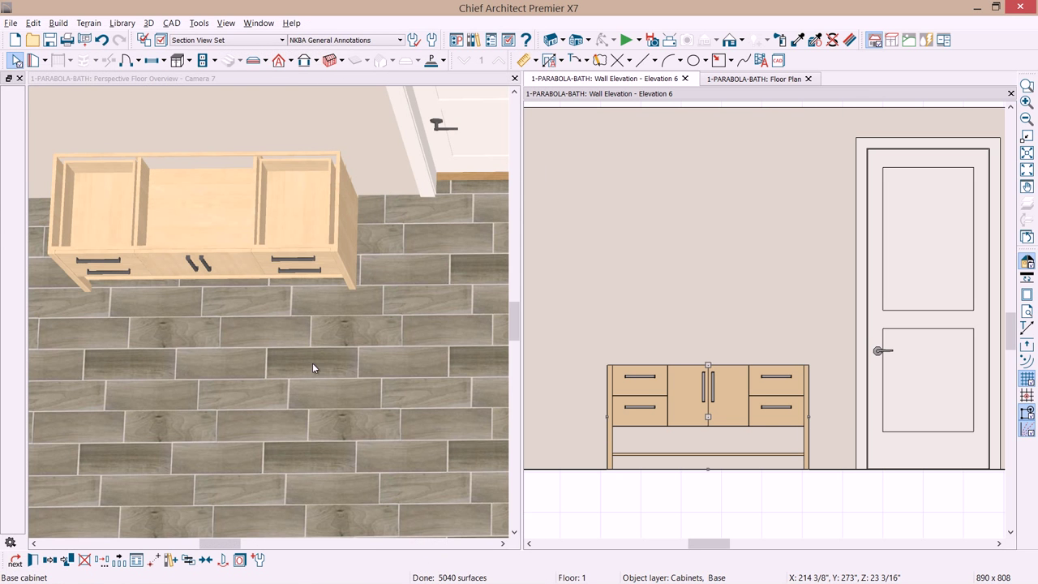
Orbit and zoom the 3D camera view in close on the vanity's front.
click(319, 147)
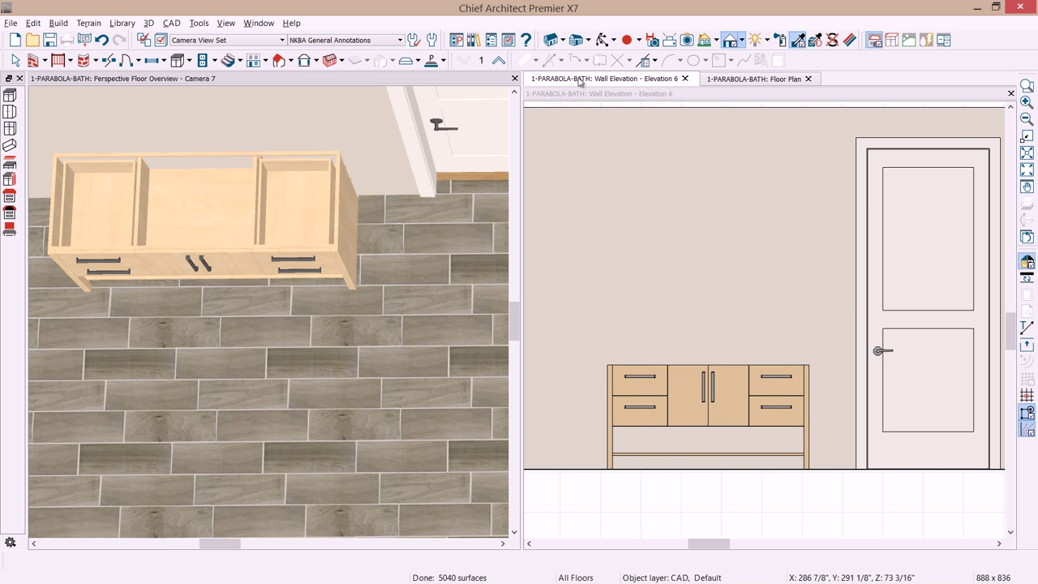
click(601, 40)
drag(378, 351, 383, 309)
scroll(275, 301, up, 3)
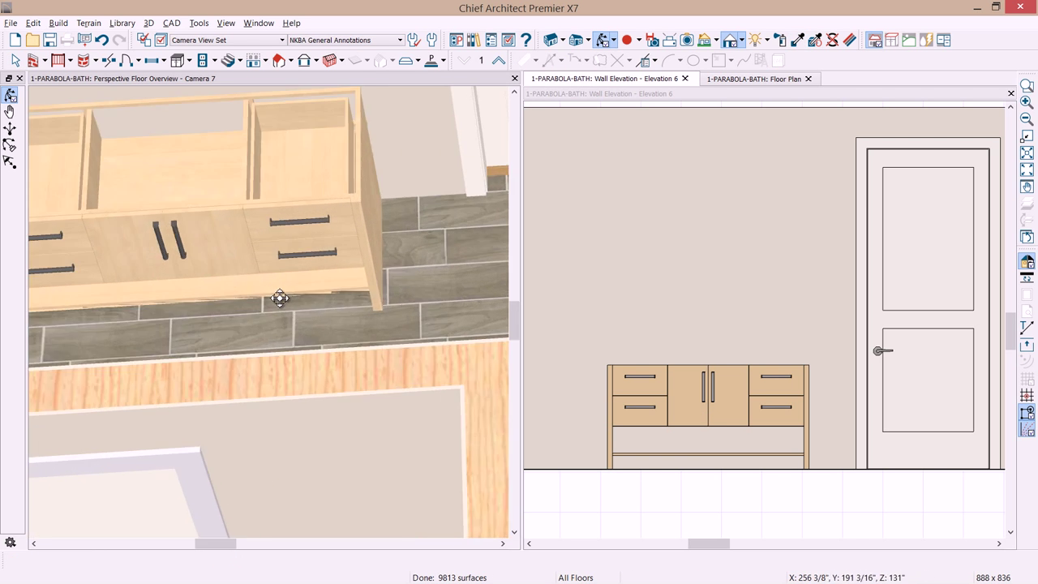
drag(277, 325, 370, 343)
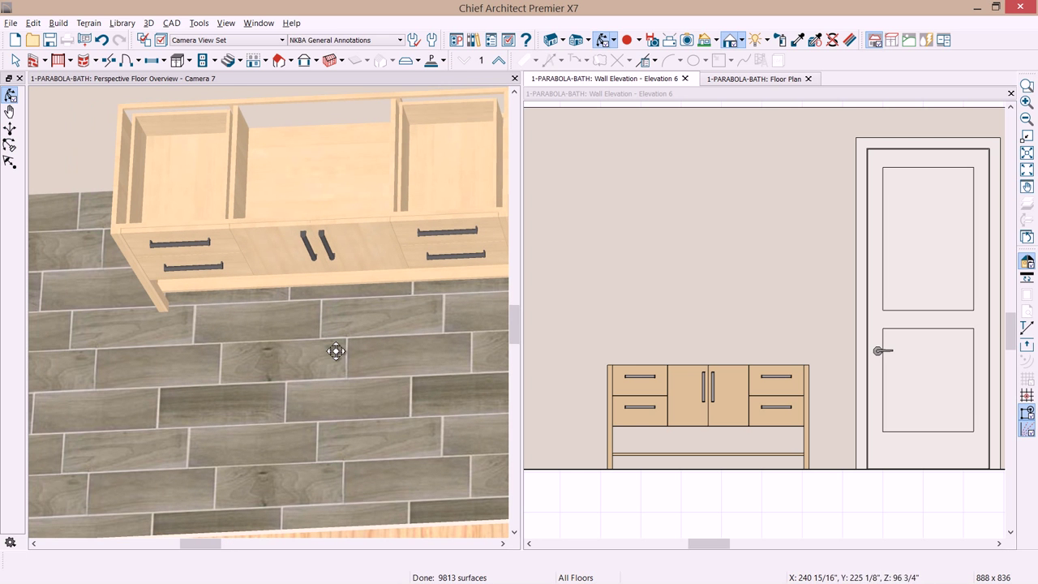
drag(324, 304, 321, 299)
scroll(326, 357, up, 5)
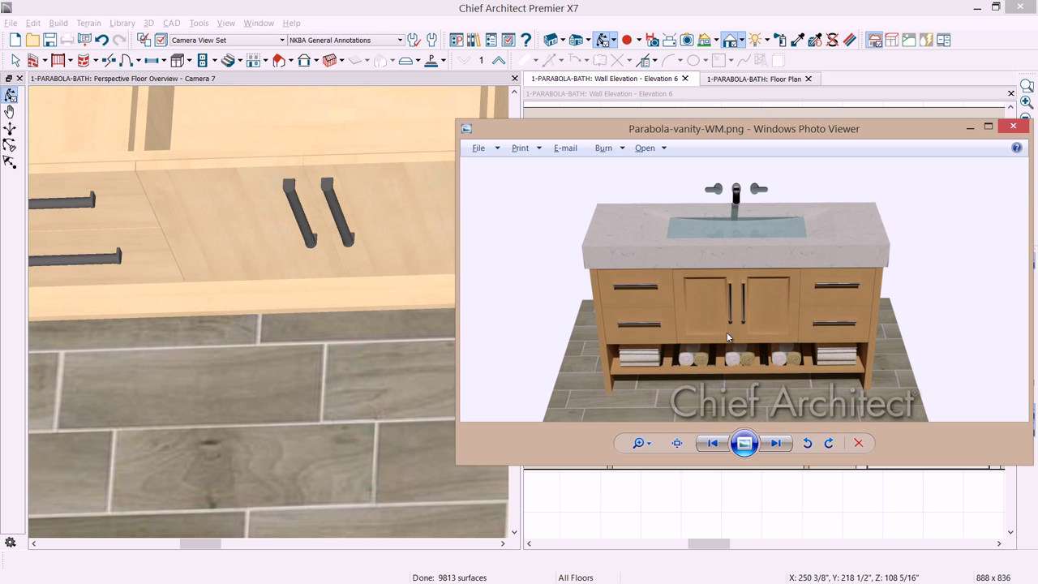
scroll(735, 367, up, 4)
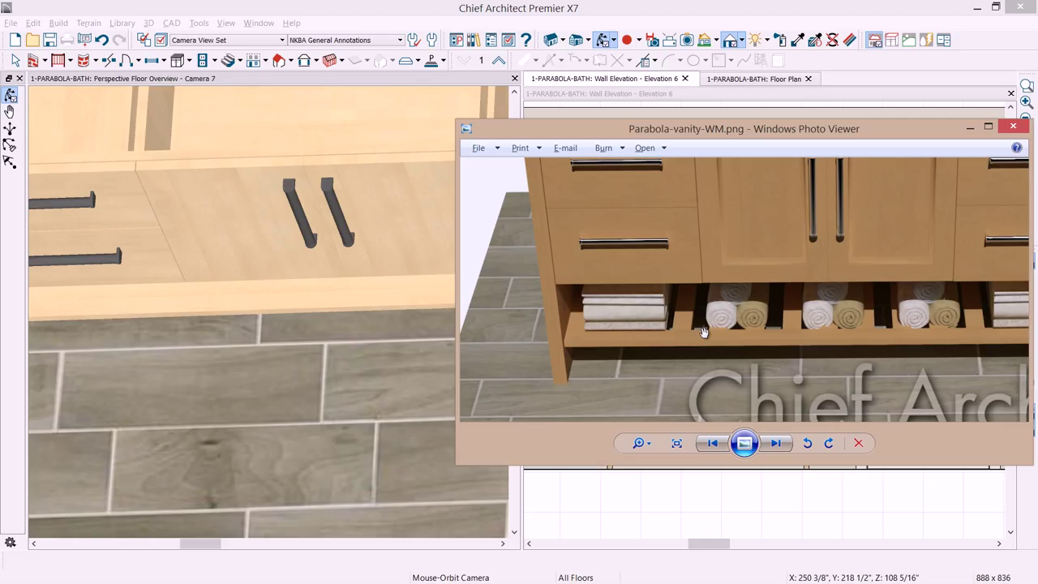
key(alt+F4)
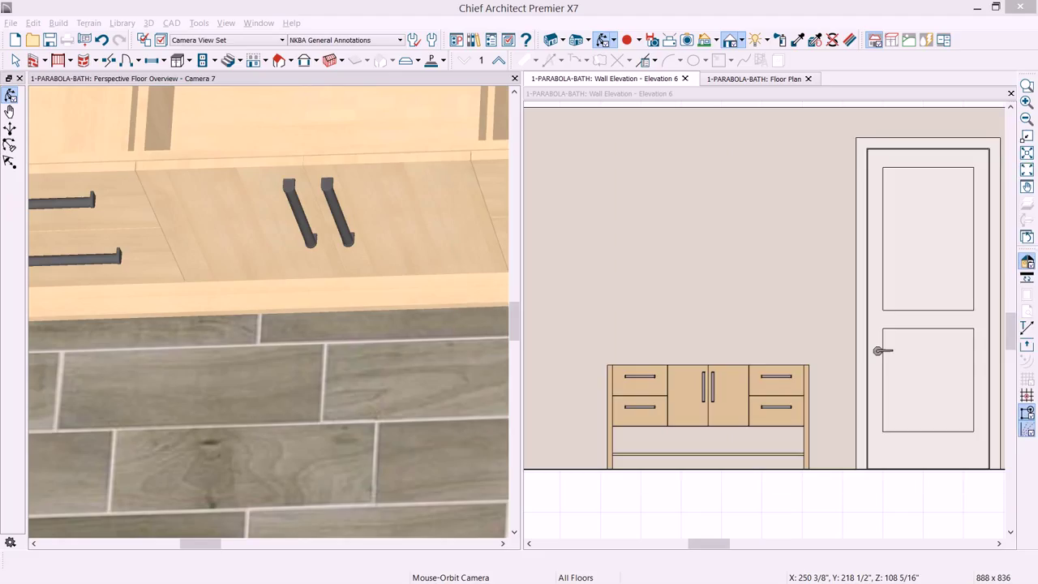
Undo the added bottom shelf and show the floor plan maximized.
click(677, 8)
click(102, 40)
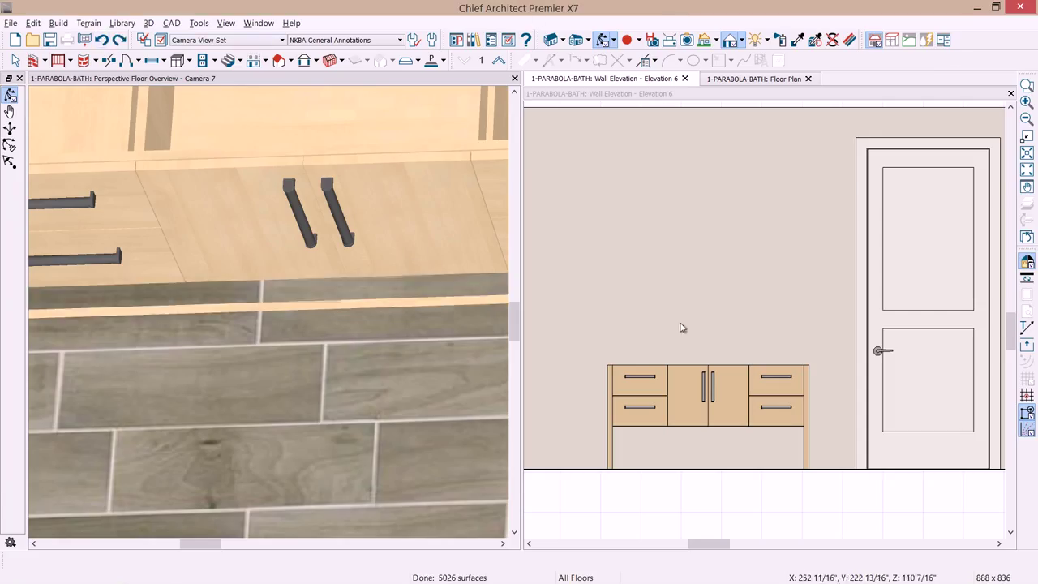
click(721, 80)
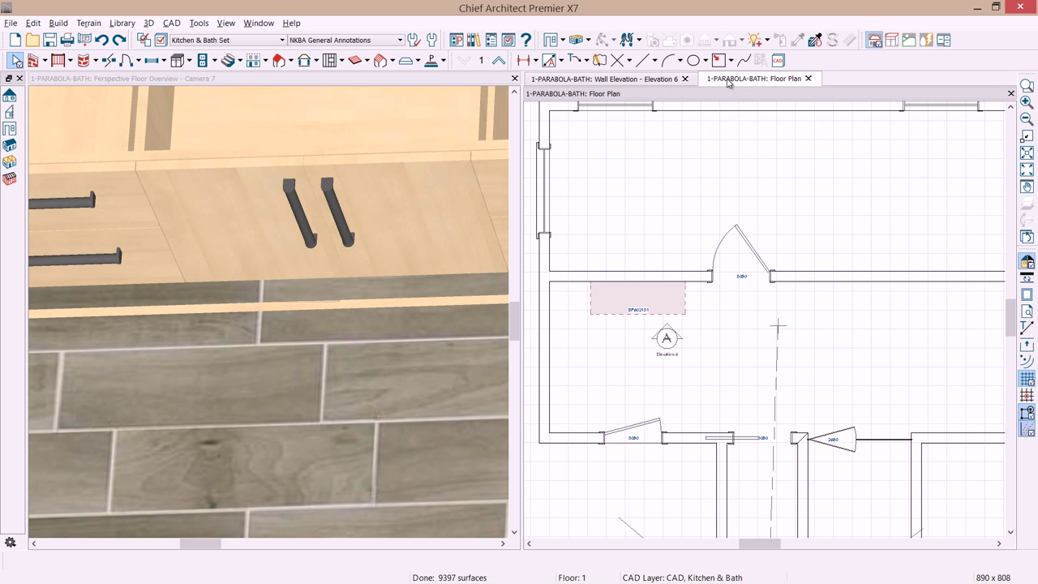
double_click(727, 78)
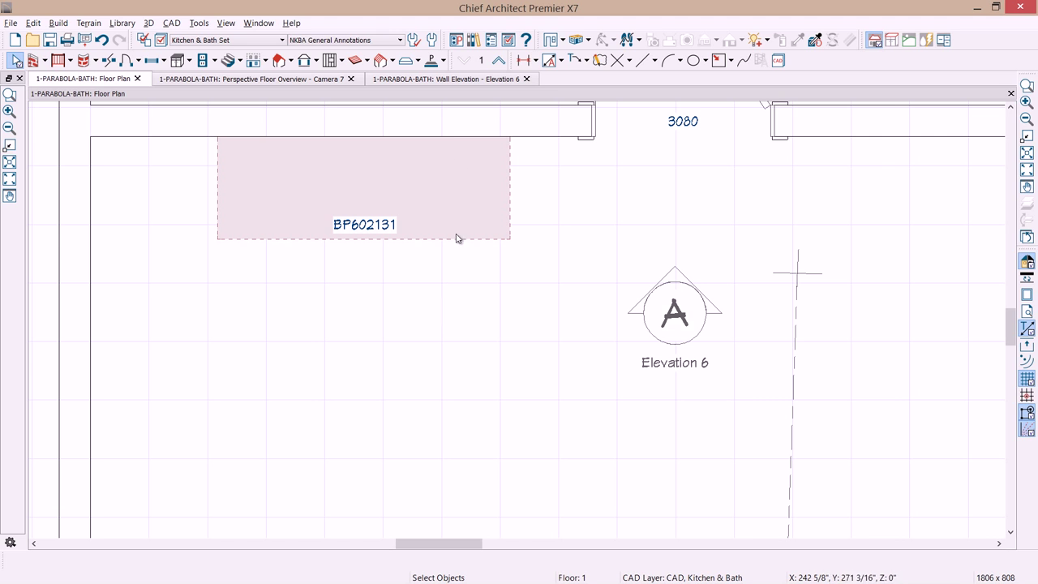
Draw a Polyline Solid rectangle in front of the cabinet, sized 21" deep by 57" wide.
click(432, 61)
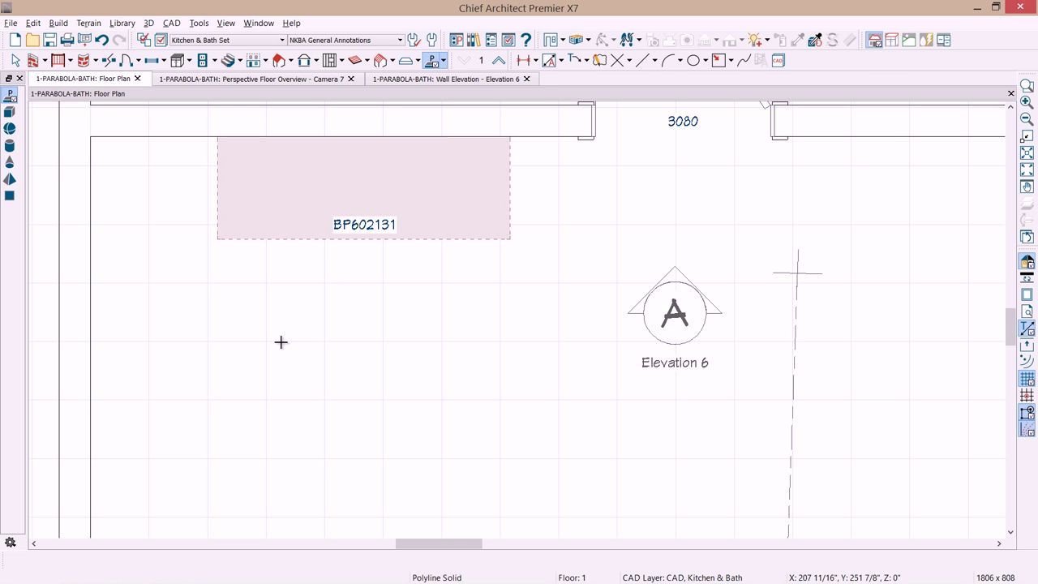
drag(217, 239, 509, 333)
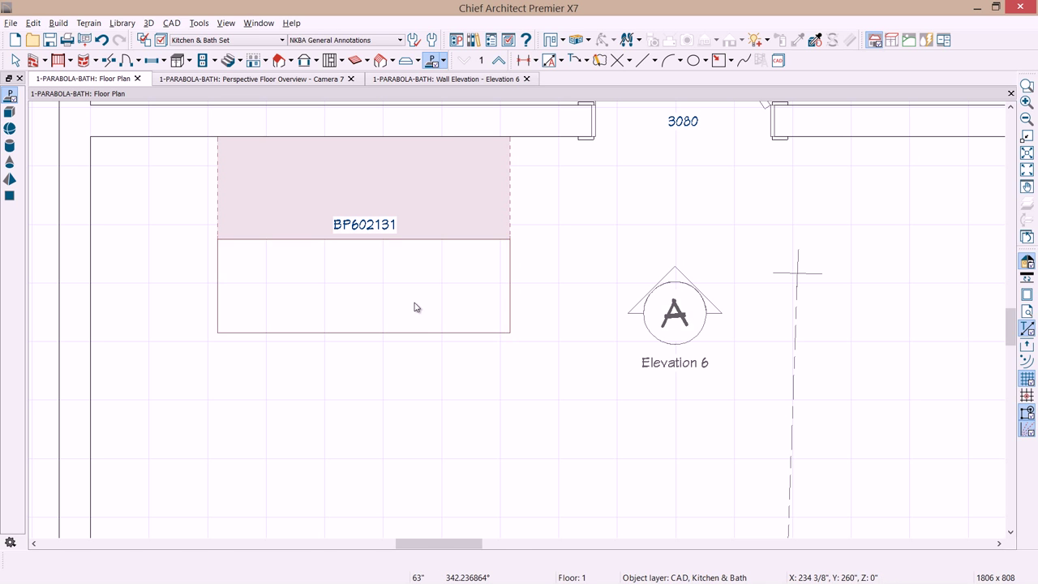
click(413, 301)
drag(363, 285, 359, 315)
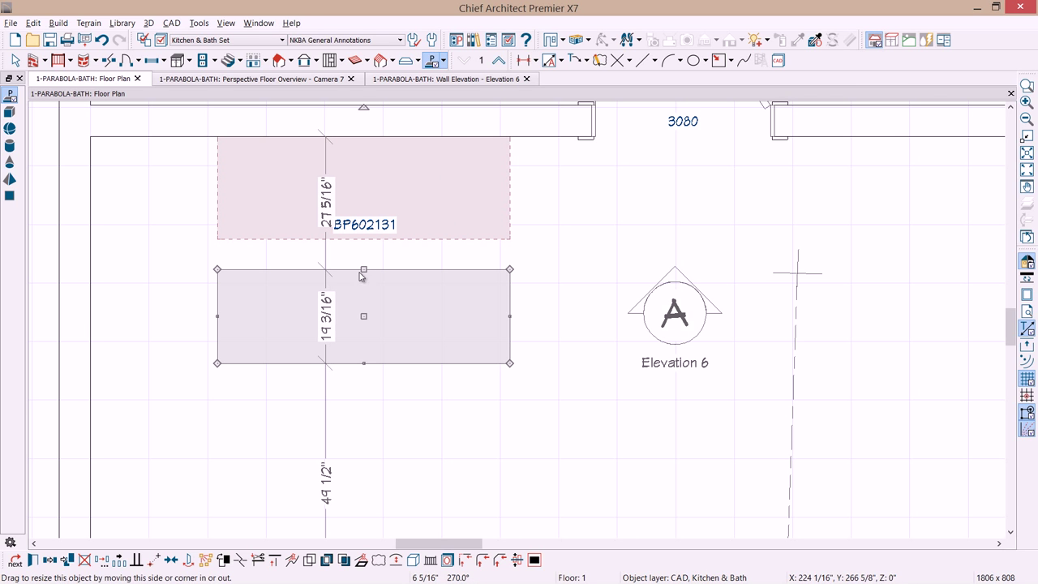
click(330, 314)
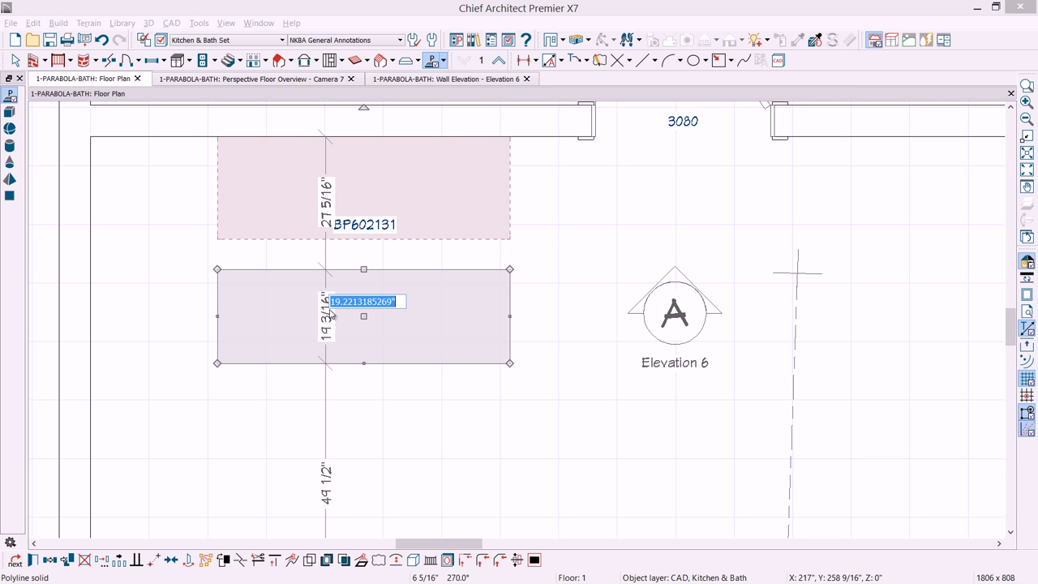
text(21)
key(Return)
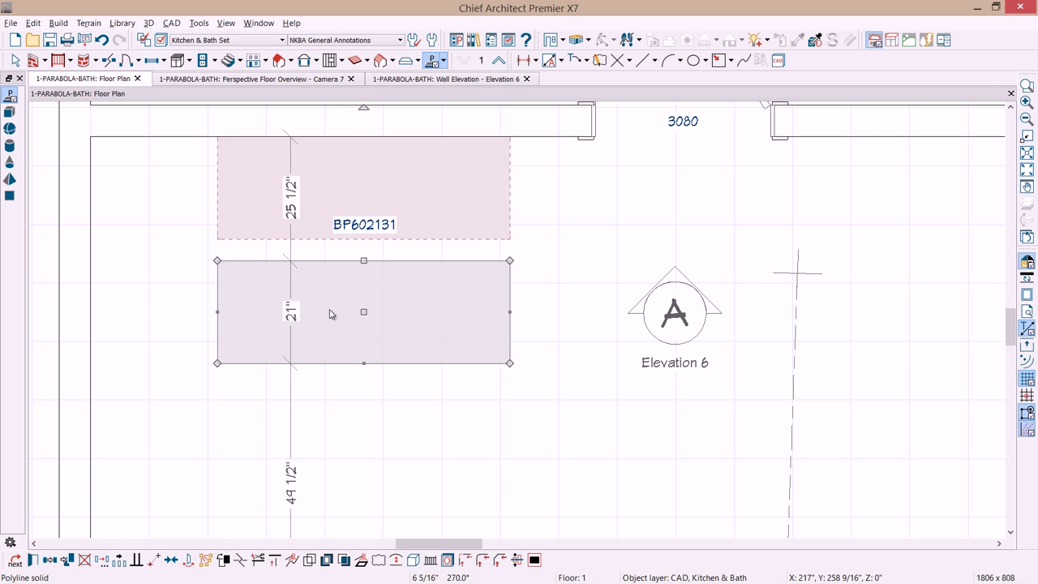
mouse_move(510, 311)
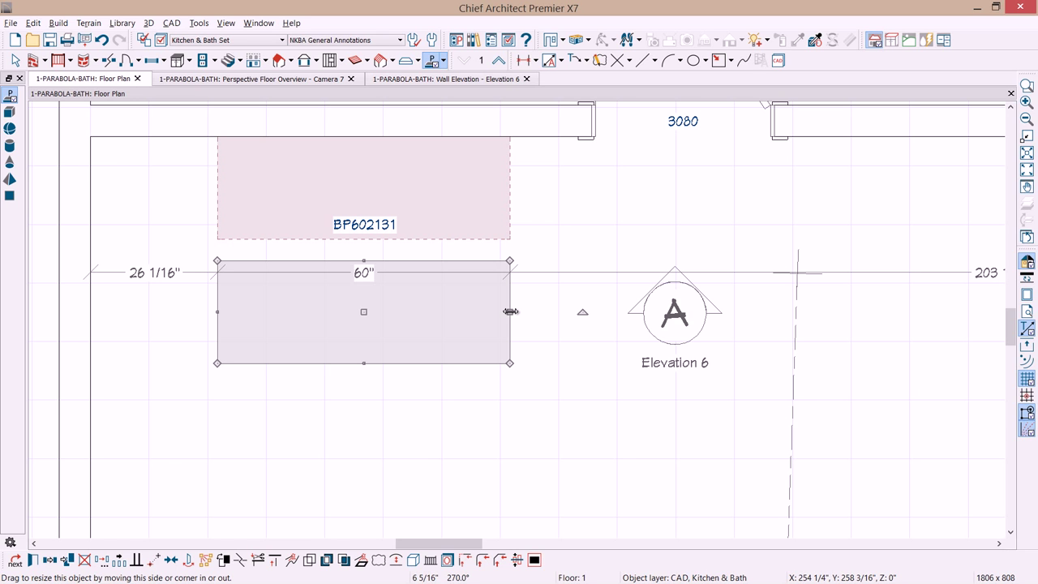
click(367, 273)
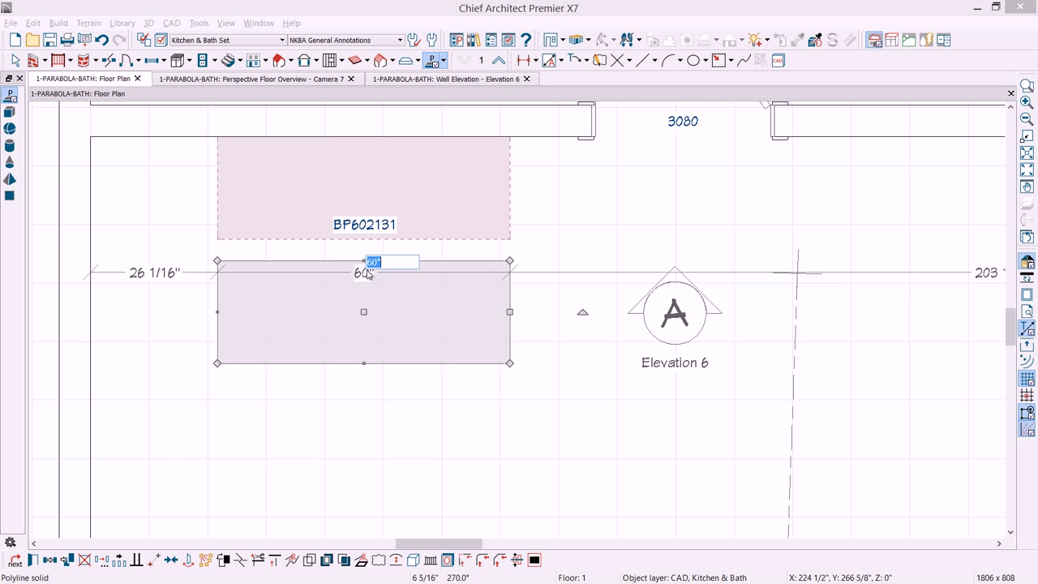
text(57)
key(Return)
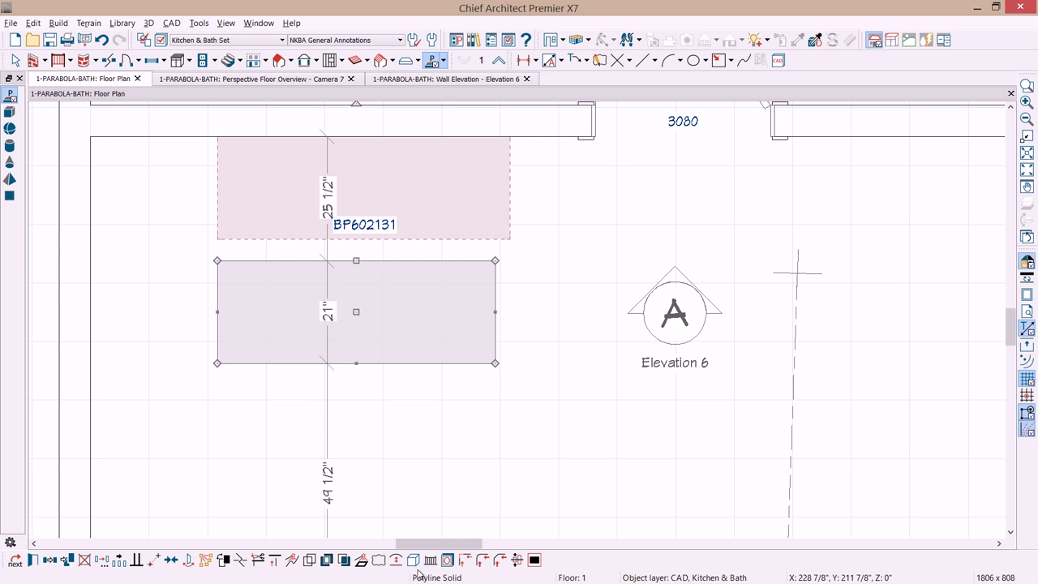
Center the slab on the cabinet's front edge and reselect it.
click(171, 559)
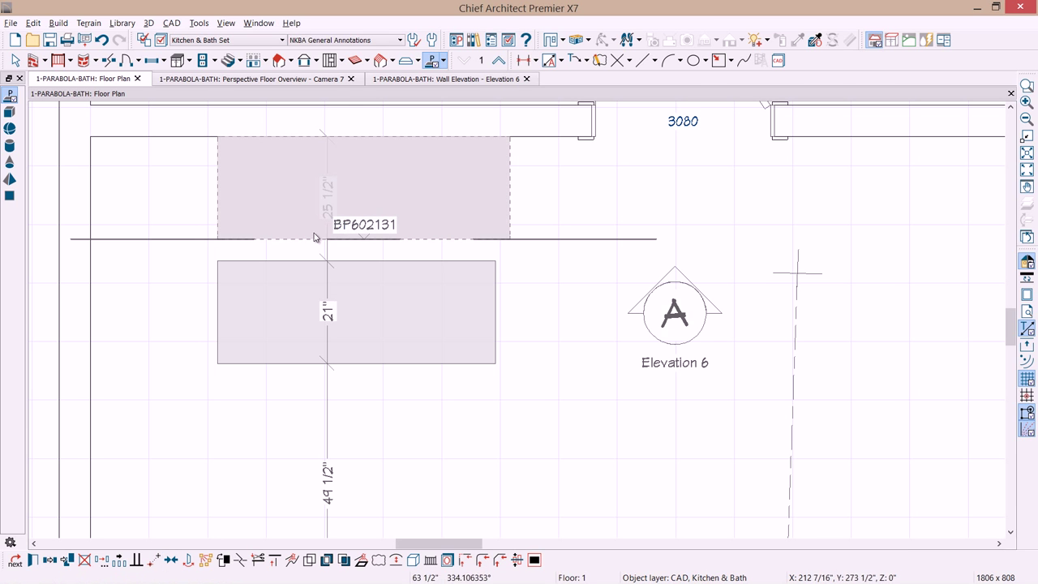
click(375, 235)
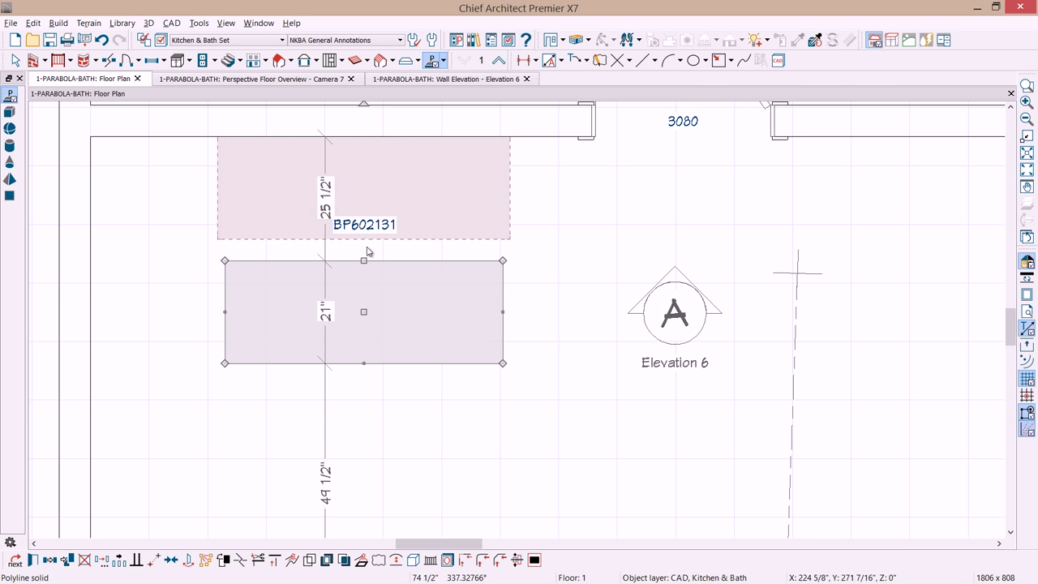
key(Escape)
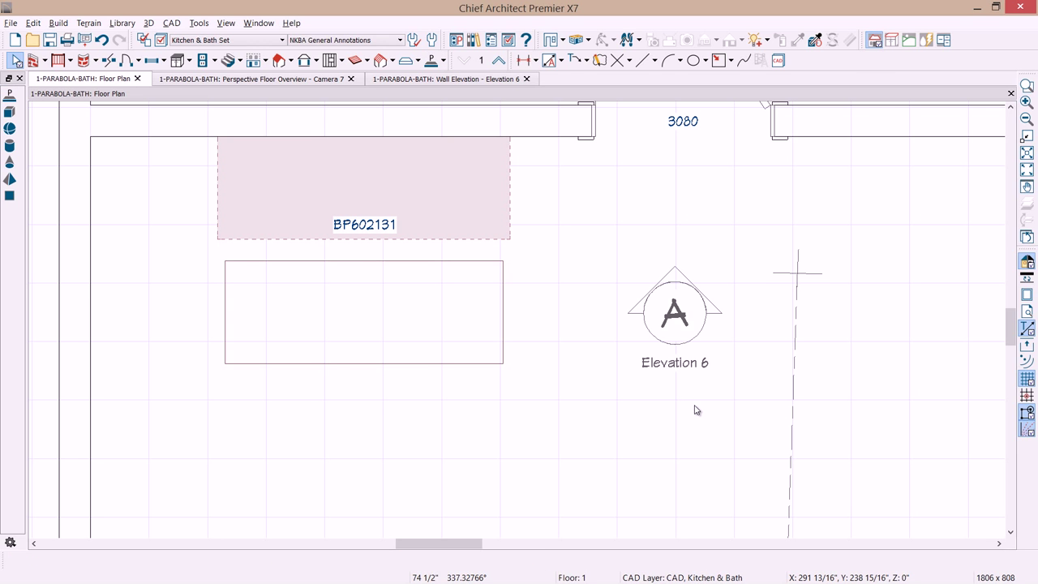
click(466, 364)
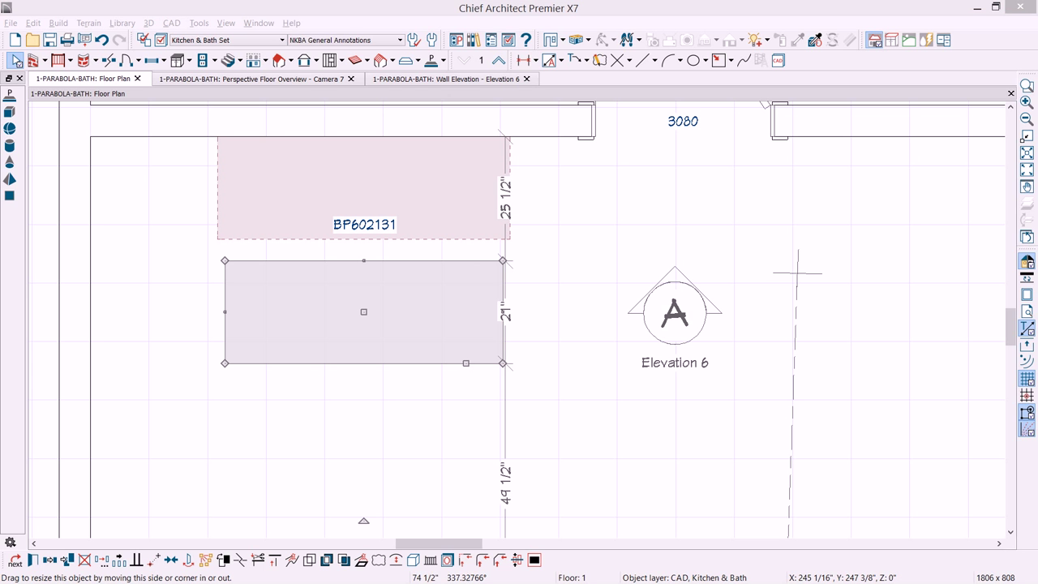
Set the slab's Elevation at Top to 4.5" and Thickness to 3/4".
double_click(466, 363)
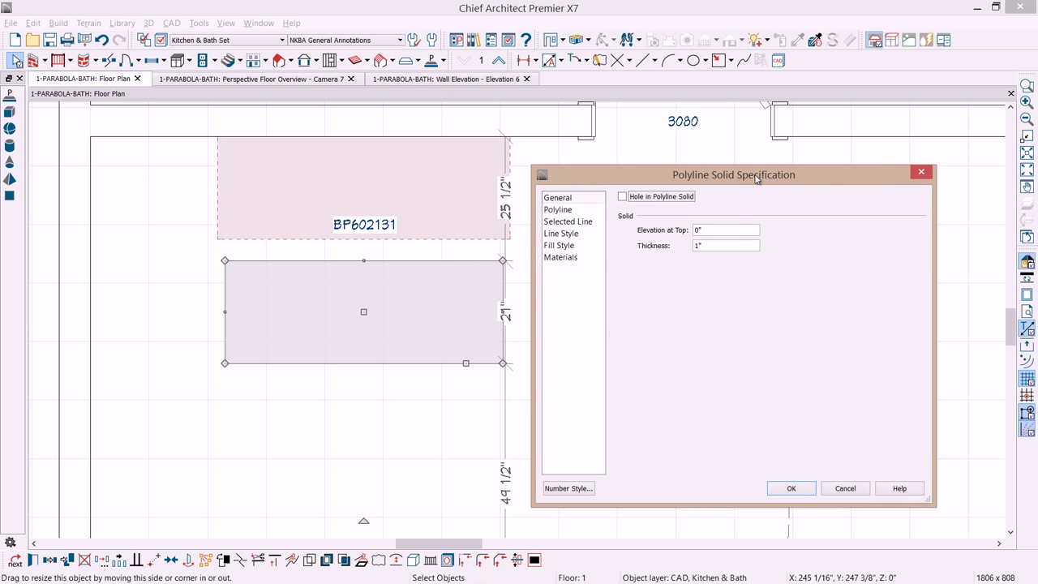
drag(773, 178, 808, 178)
click(773, 233)
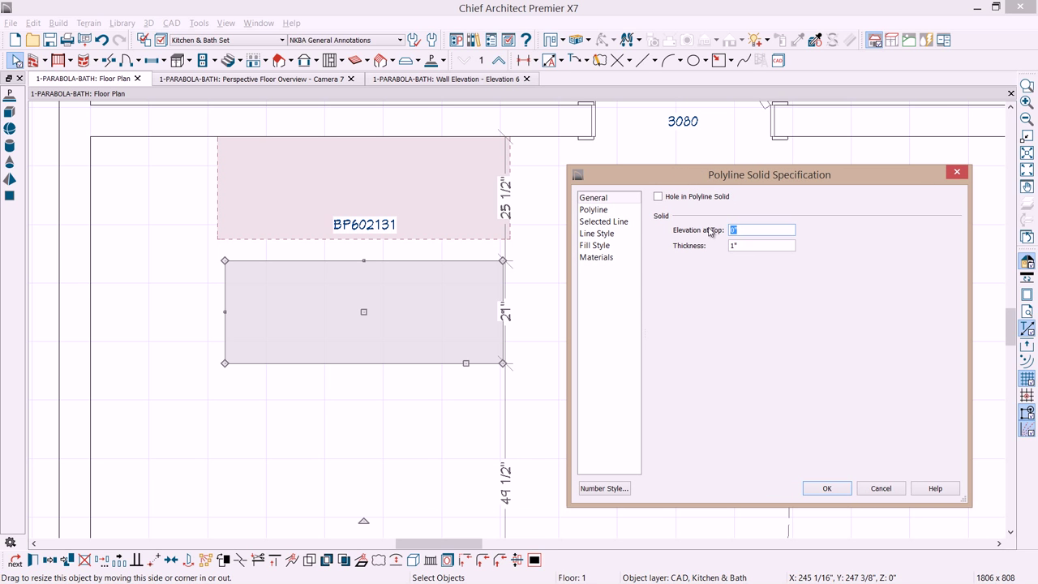
text(4.5)
key(Tab)
text(3/4)
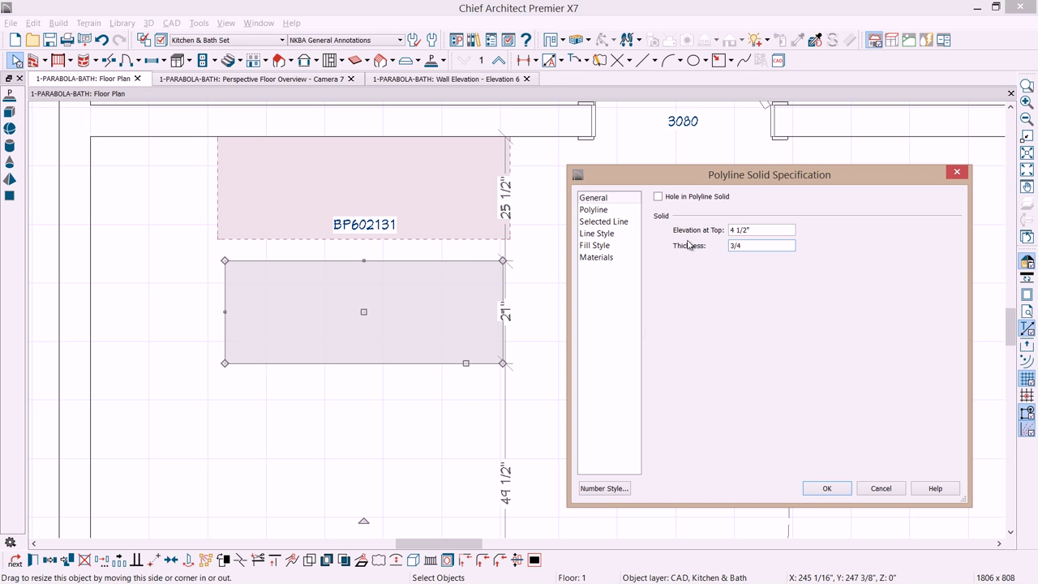
click(827, 488)
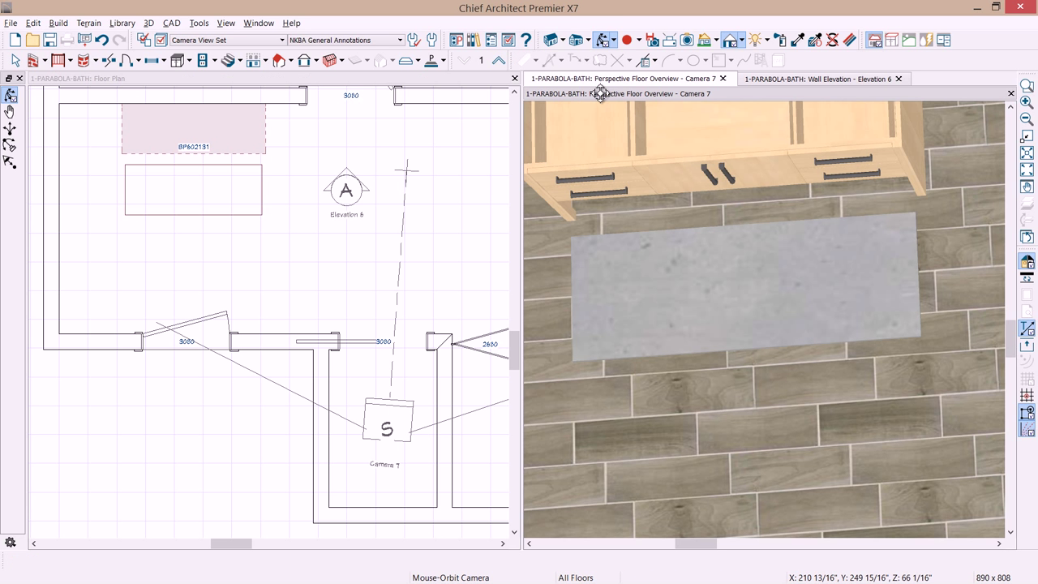
Sample the cabinet's Alder wood with the Material Eyedropper and paint the grey slab.
click(799, 40)
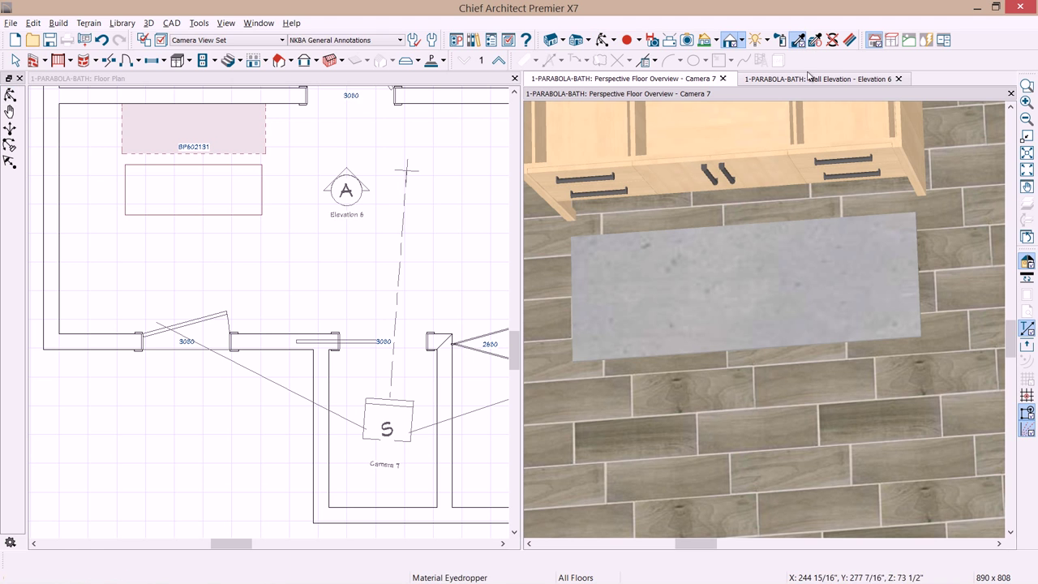
click(772, 121)
click(786, 287)
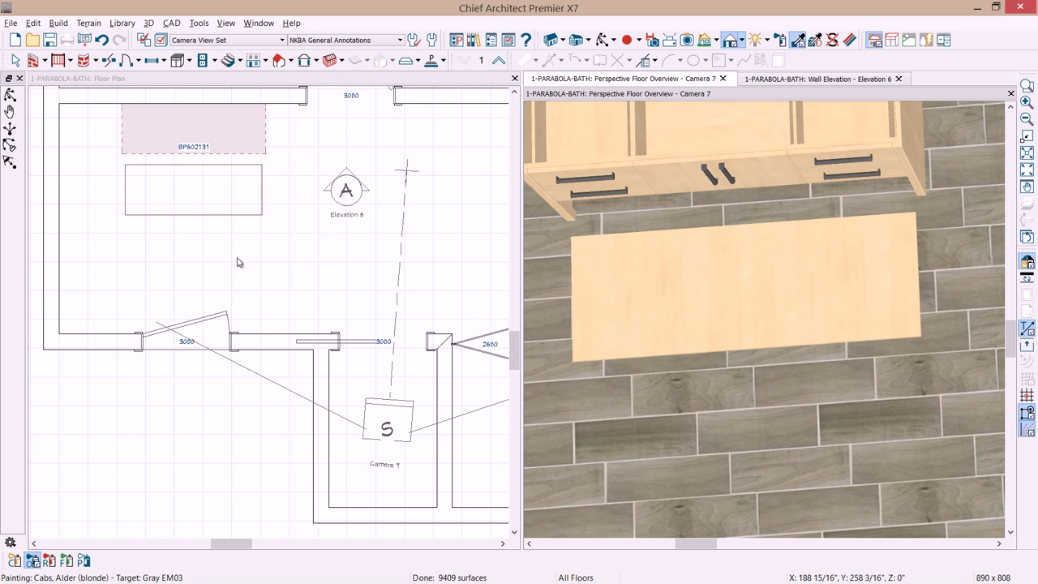
middle_drag(235, 253, 259, 259)
Move the overlapping second slab further down and select the upper slab.
click(238, 229)
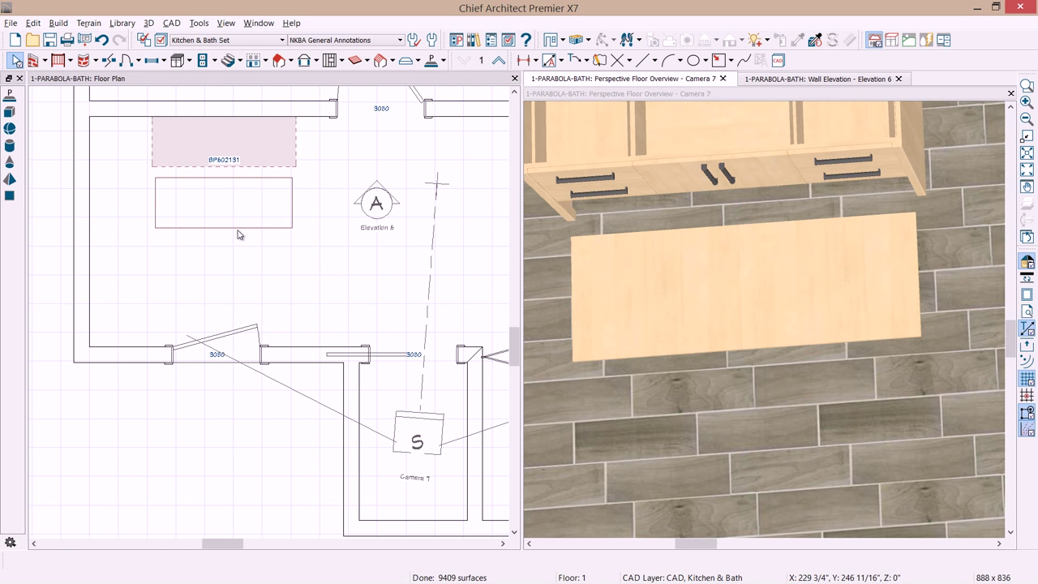
click(14, 558)
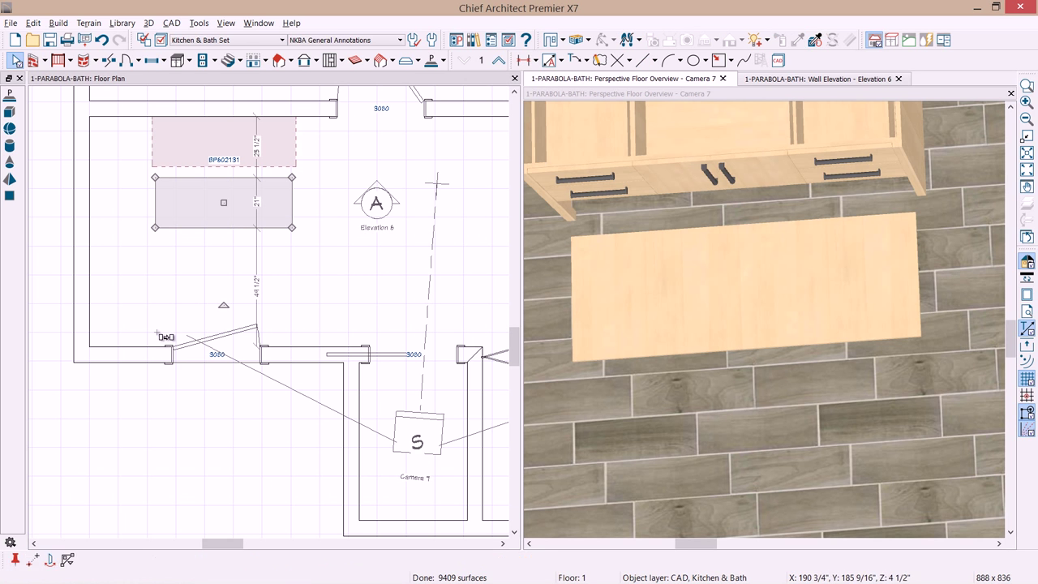
drag(225, 203, 225, 271)
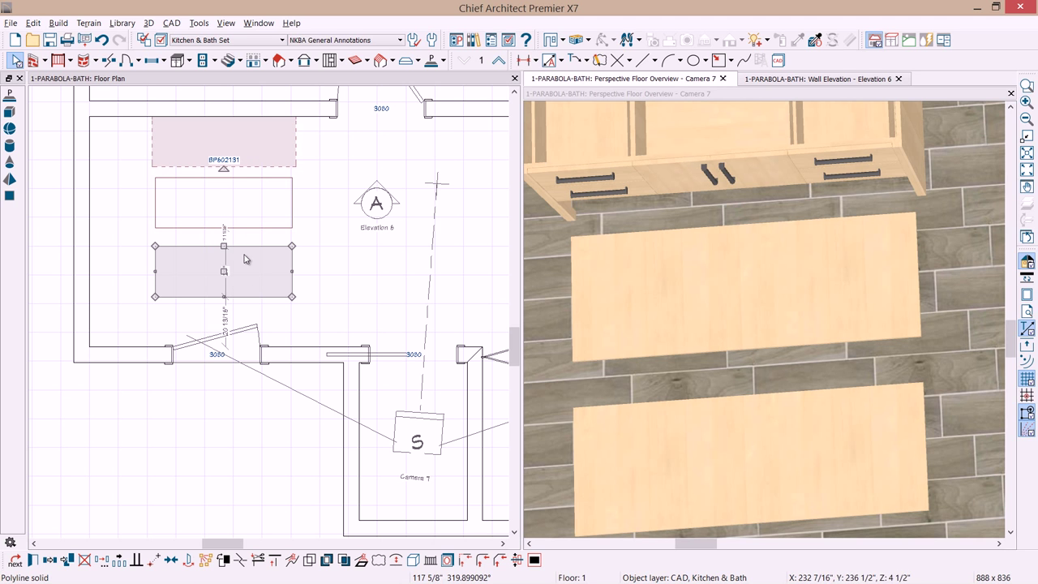
scroll(244, 255, up, 2)
middle_drag(186, 217, 213, 273)
click(177, 271)
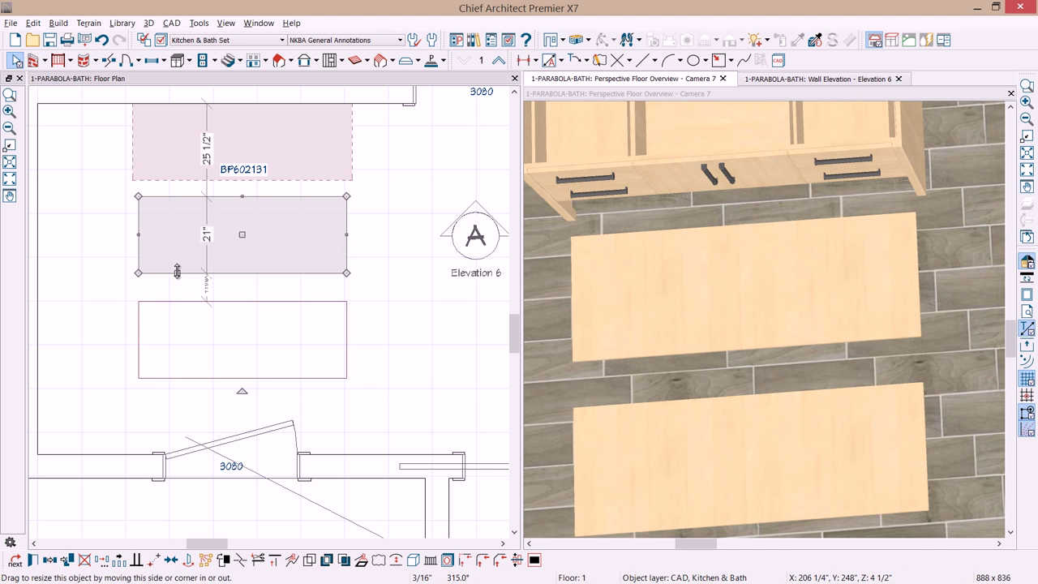
Paste an in-place copy of the upper slab and pull its corner inward by 2" in X and Y.
click(69, 560)
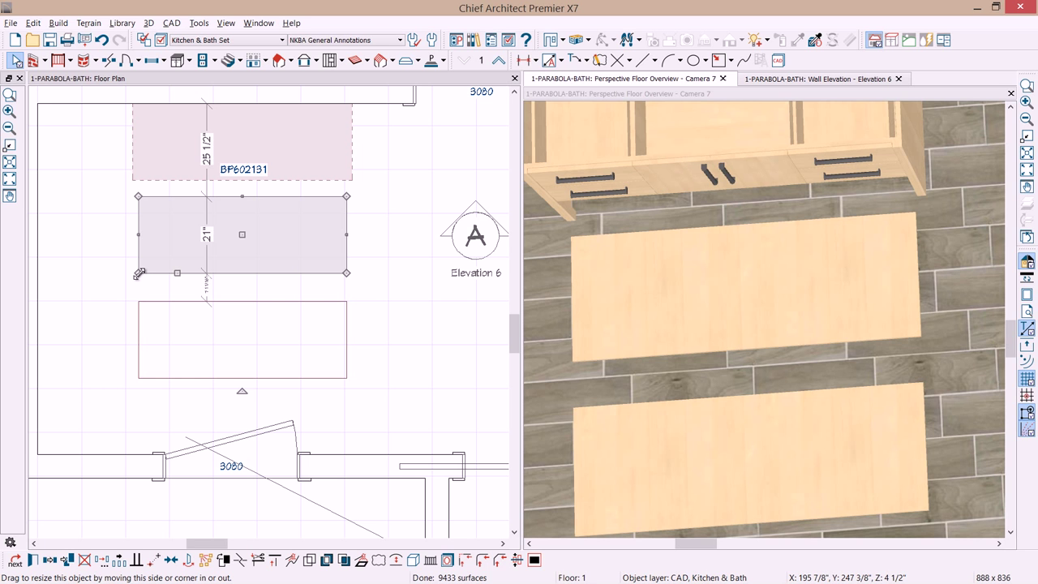
mouse_move(138, 274)
mouse_down()
mouse_move(145, 262)
mouse_move(154, 271)
mouse_up()
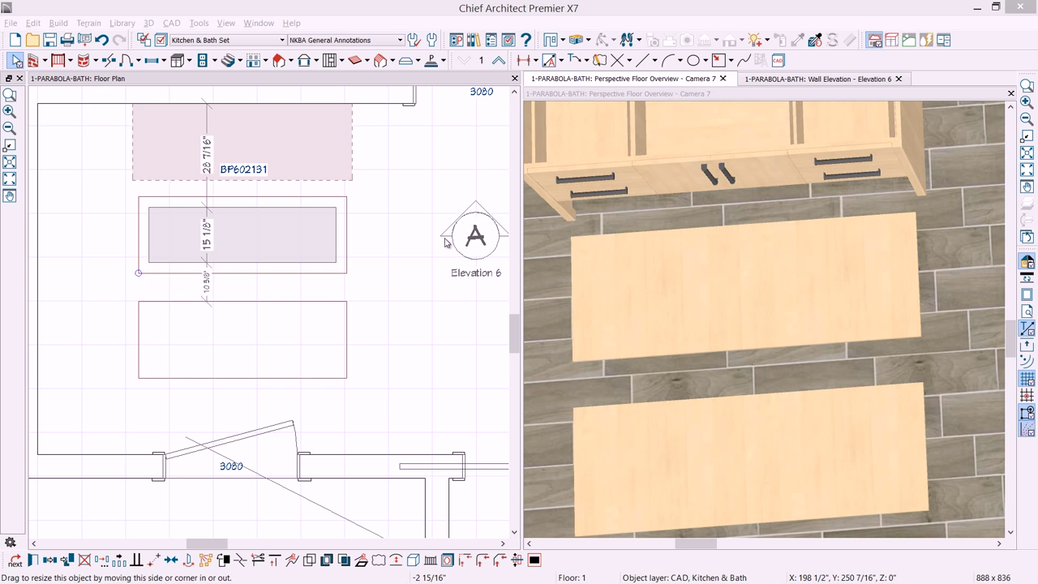
key(Tab)
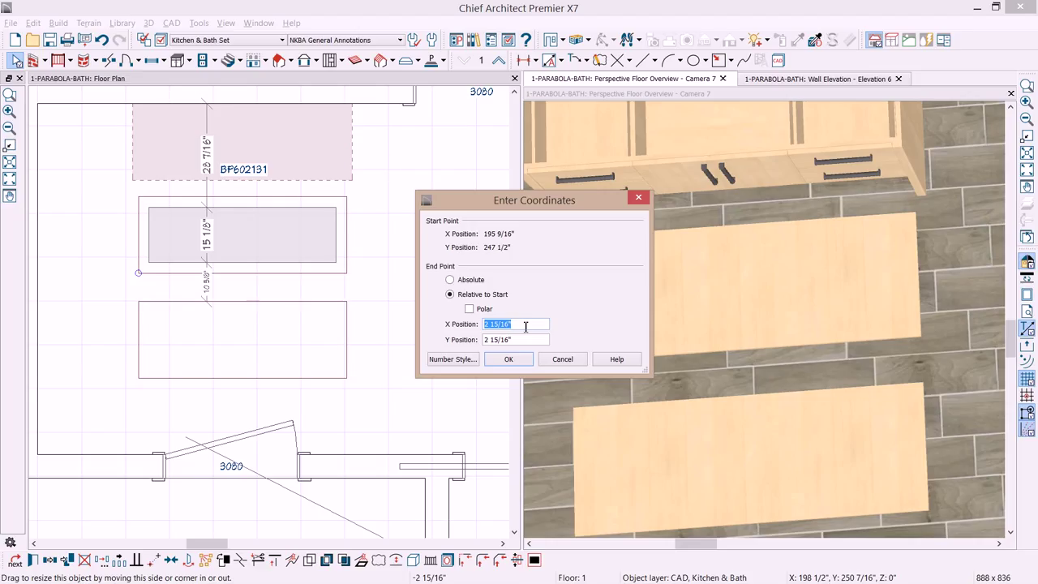
text(2)
key(Tab)
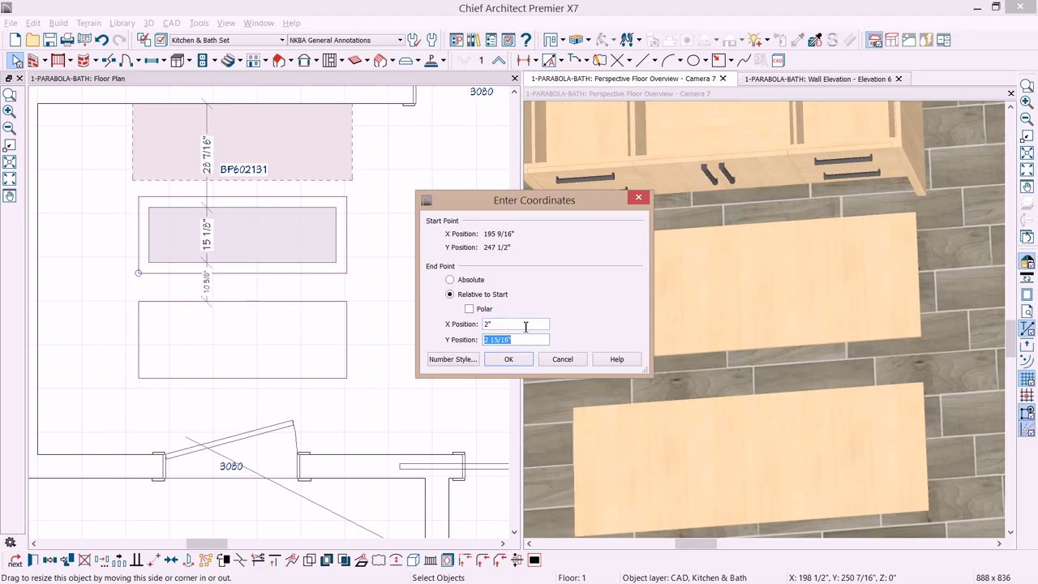
text(2)
Apply the 2" corner offset and make the inner copy a Hole in its Polyline Solid specification.
click(508, 360)
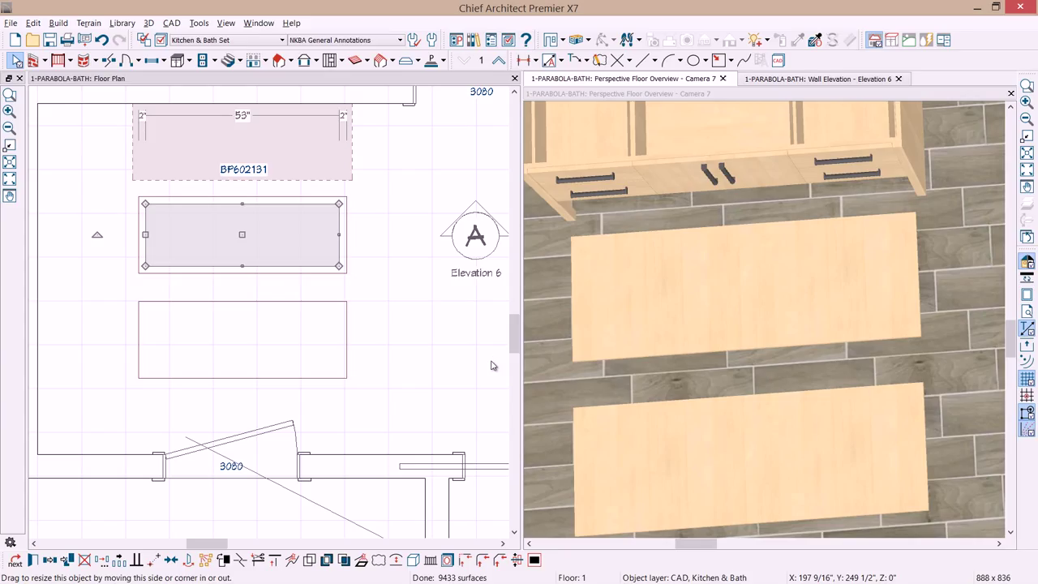
key(ctrl+e)
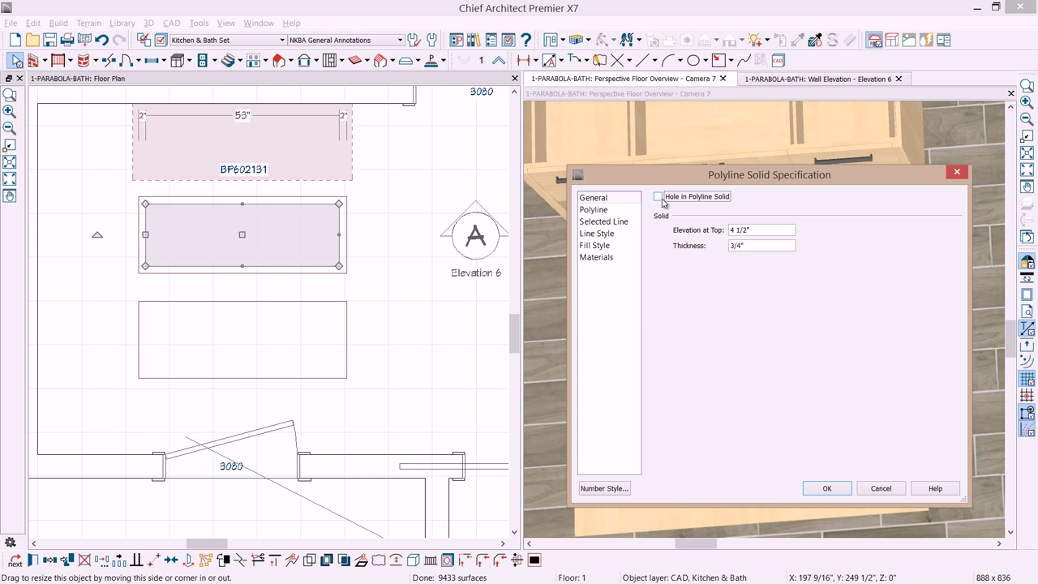
click(658, 198)
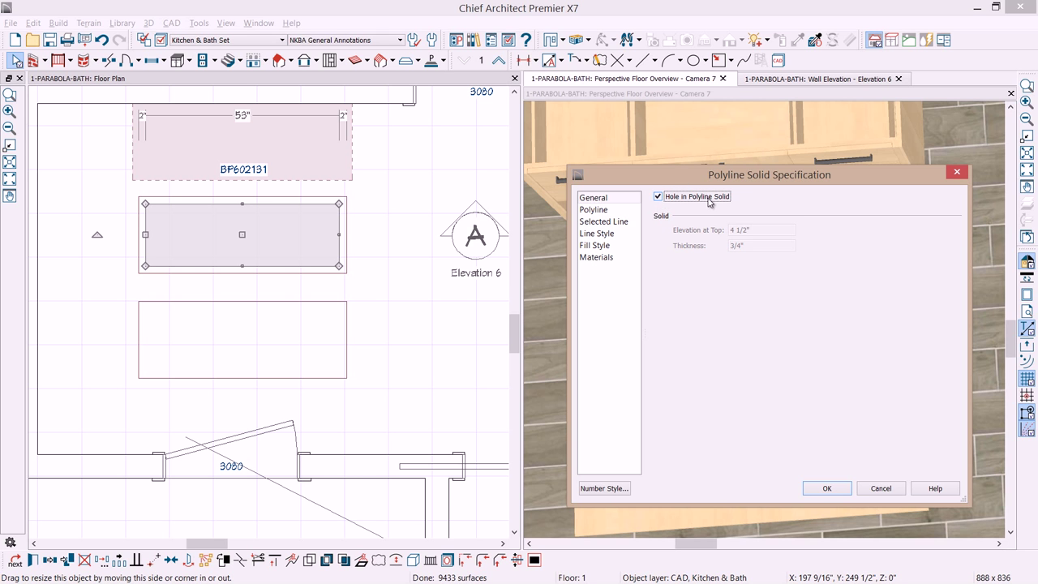
click(825, 489)
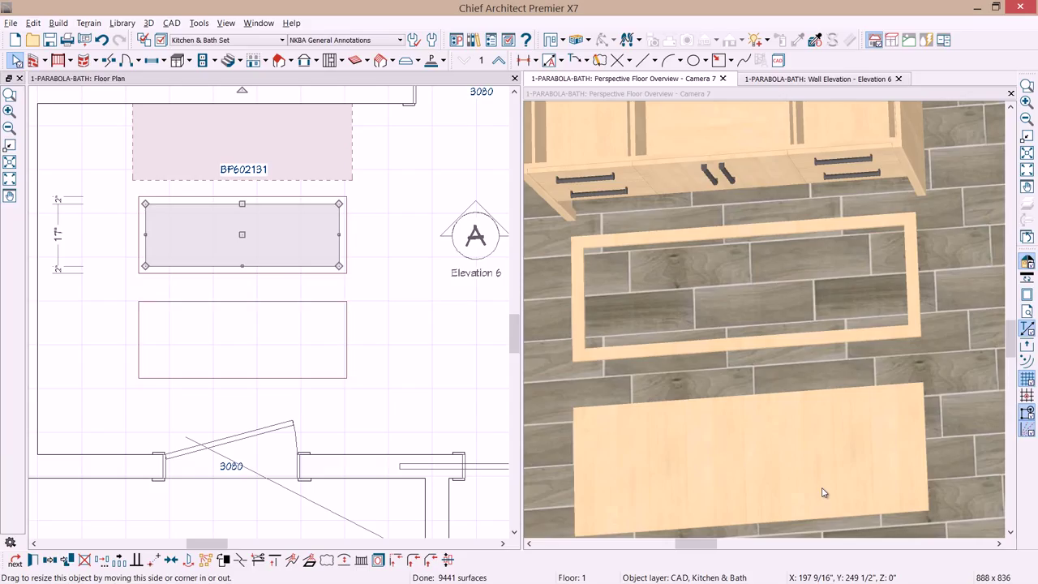
Narrow the lower slab to a 2"-wide slat and move it to the frame's left inside edge.
click(328, 348)
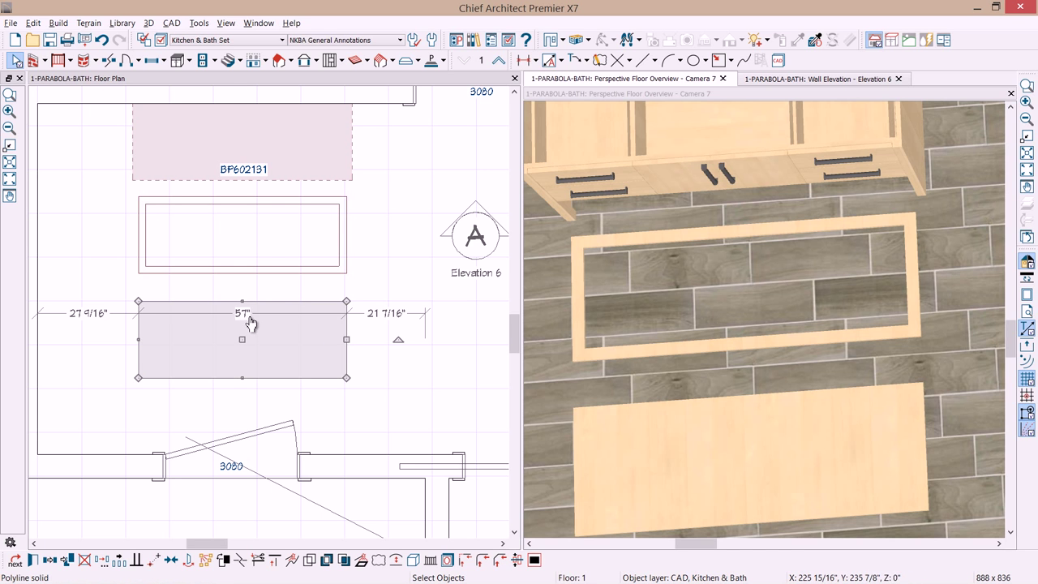
click(251, 320)
text(2)
key(Return)
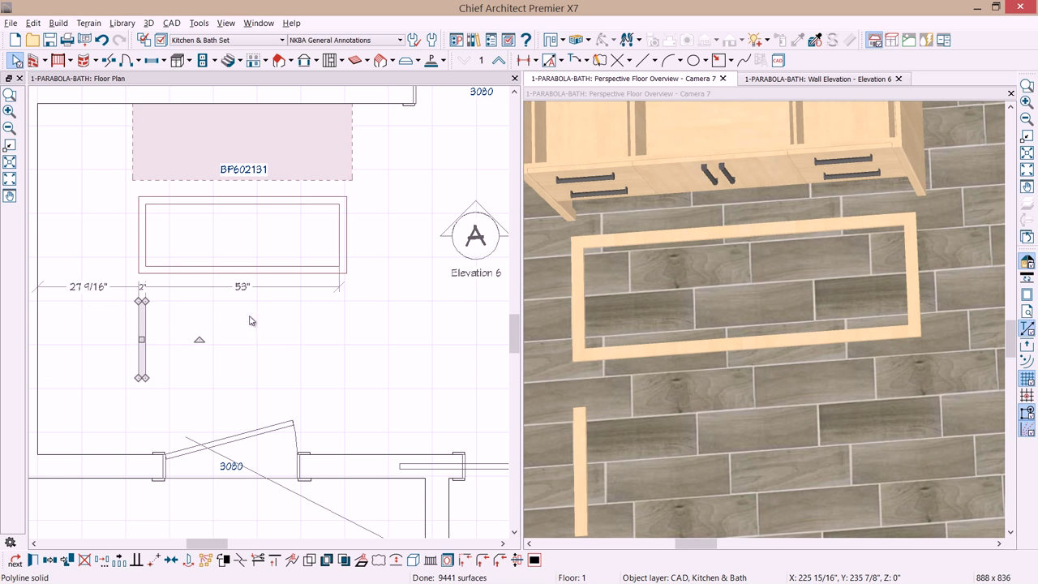
drag(141, 340, 160, 245)
scroll(160, 245, up, 5)
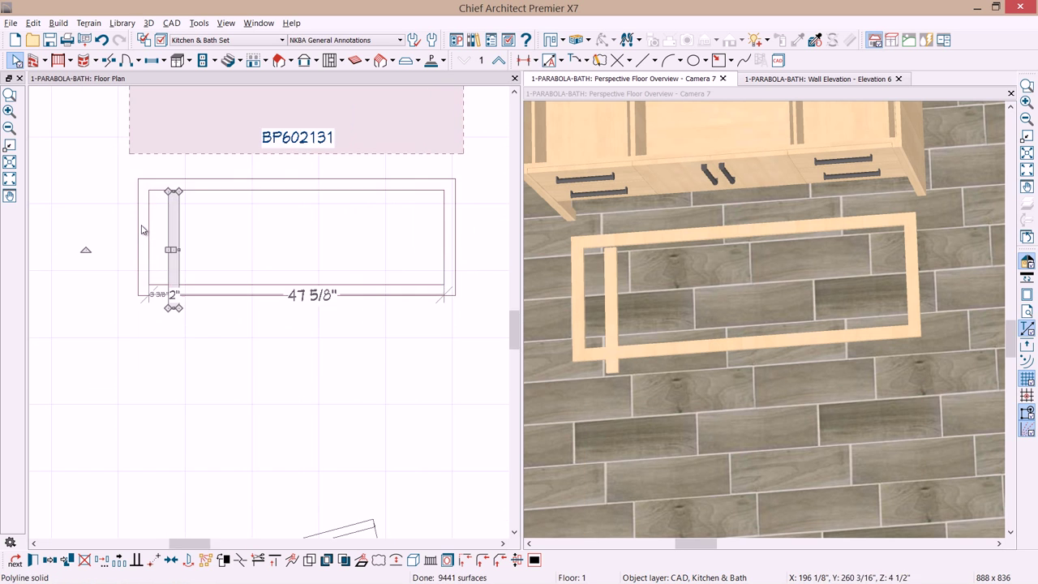
scroll(215, 322, up, 2)
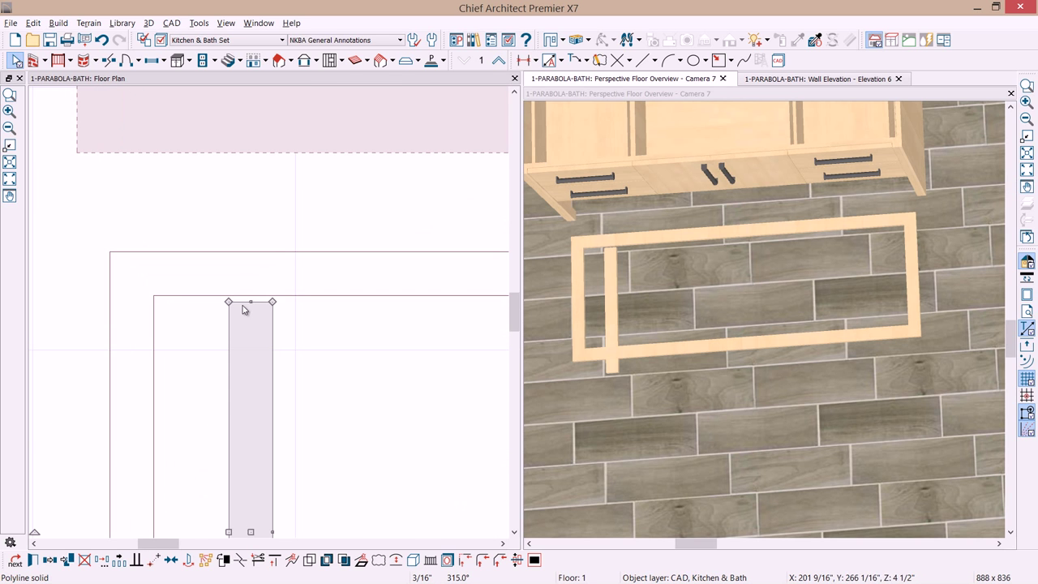
scroll(326, 435, down, 3)
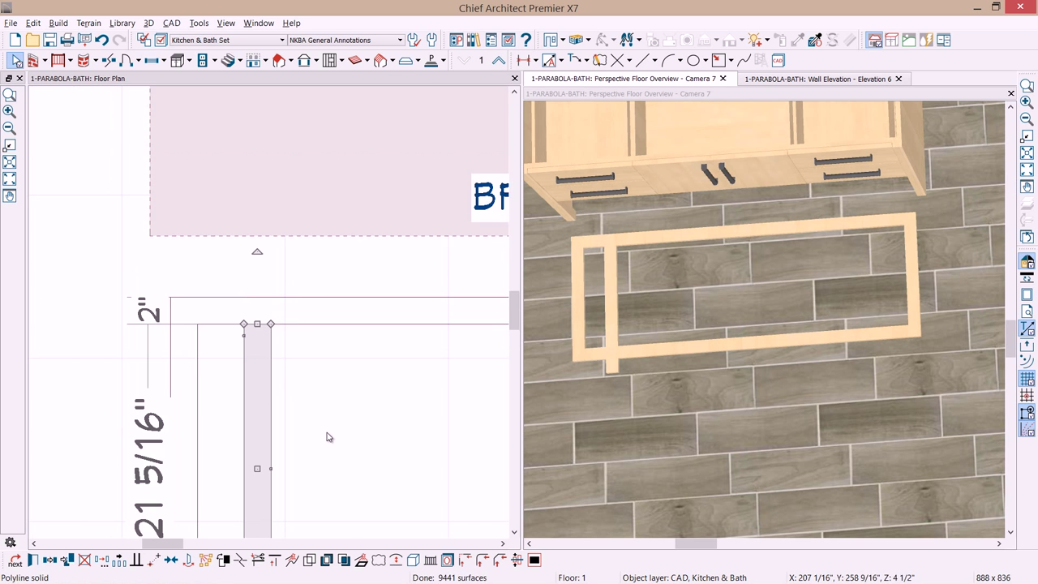
Shorten the slat to 17" and set its gap to the frame edge to 0.
drag(259, 501, 259, 442)
drag(257, 325, 238, 325)
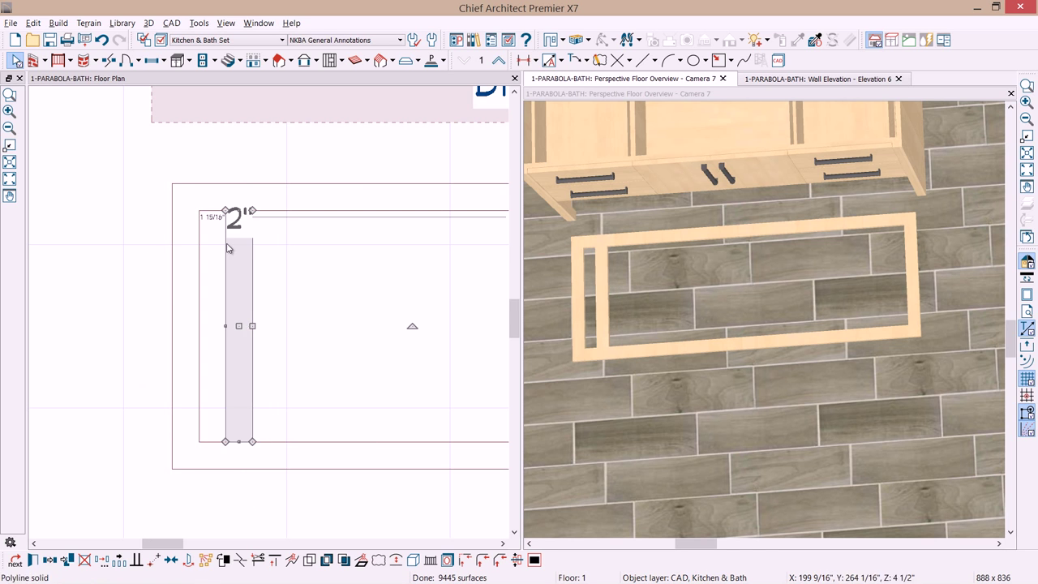
click(212, 219)
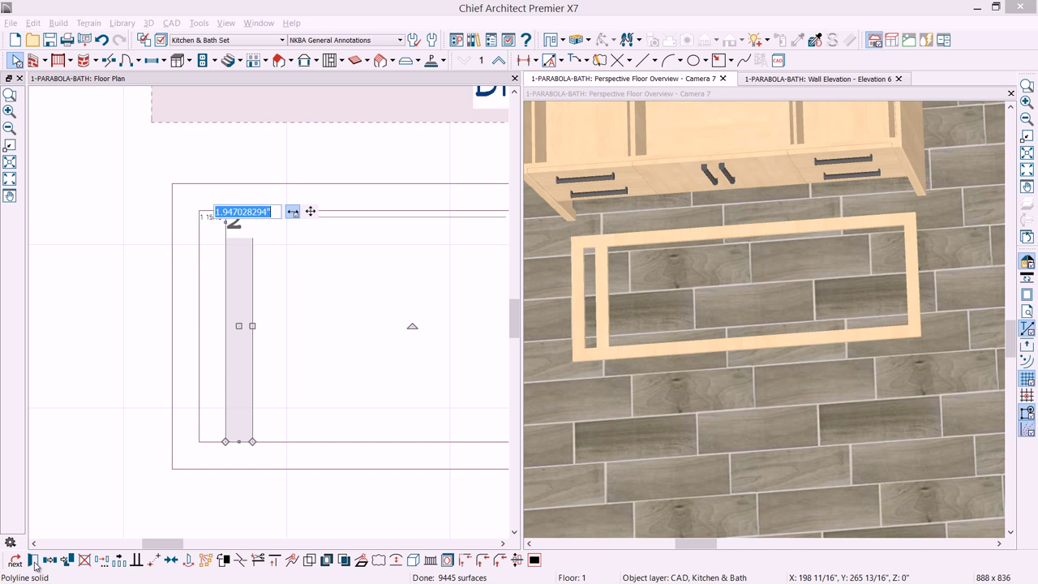
text(0)
key(Return)
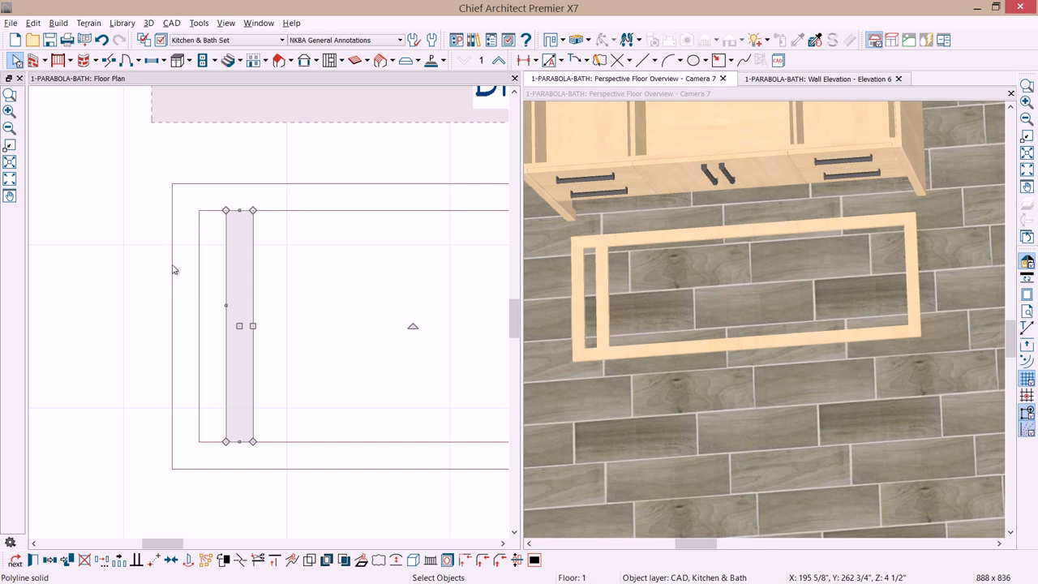
Multiple-copy the slat across the frame at a 4" General Objects offset.
click(120, 561)
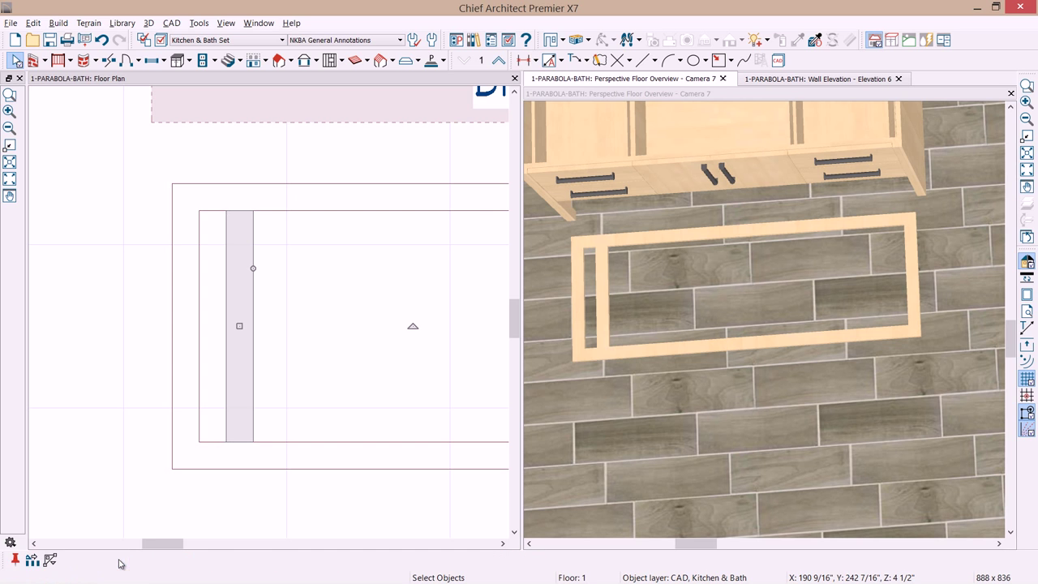
click(33, 561)
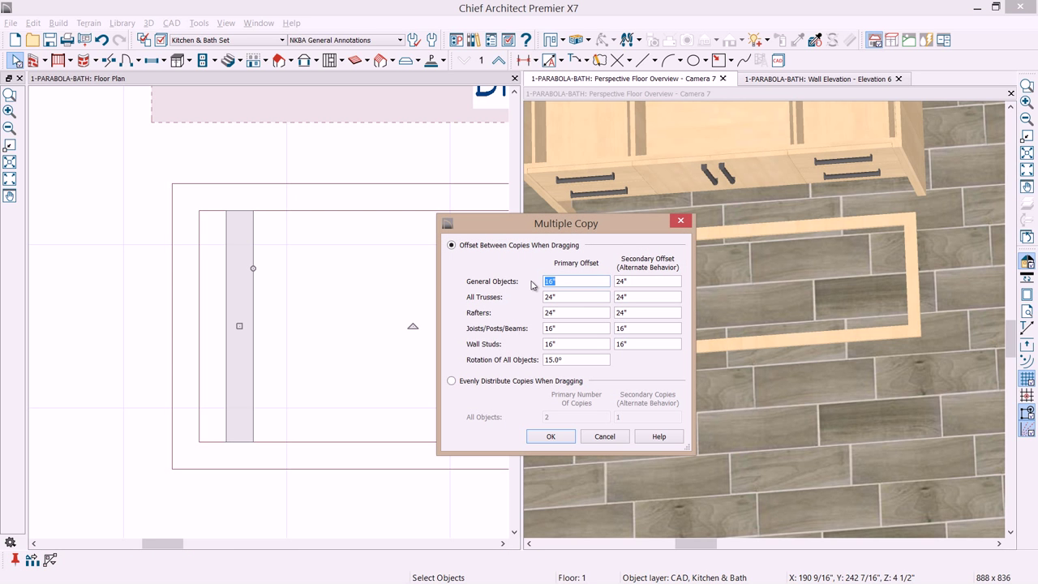
text(4)
click(550, 436)
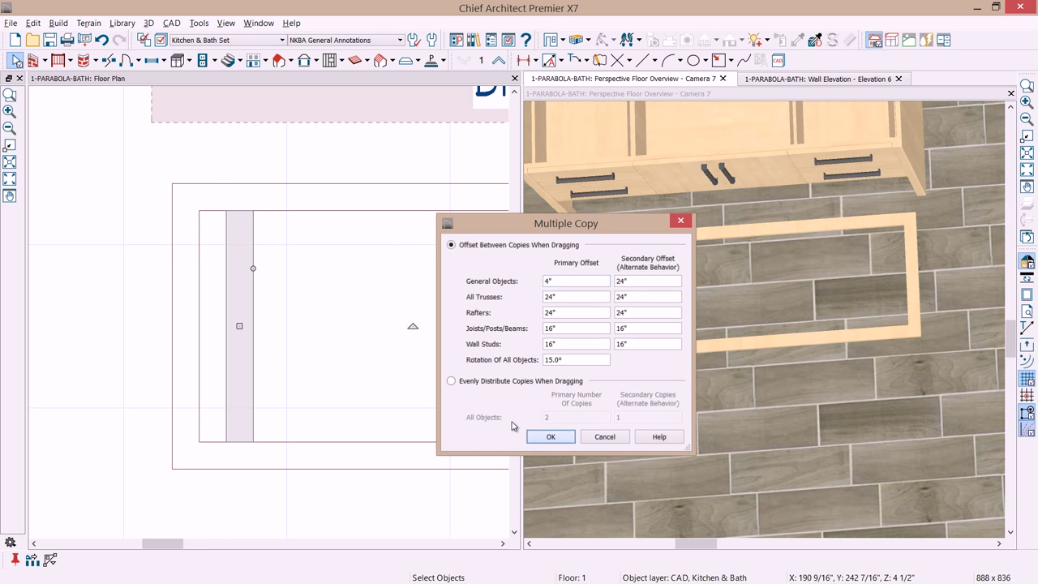
middle_drag(349, 341, 222, 313)
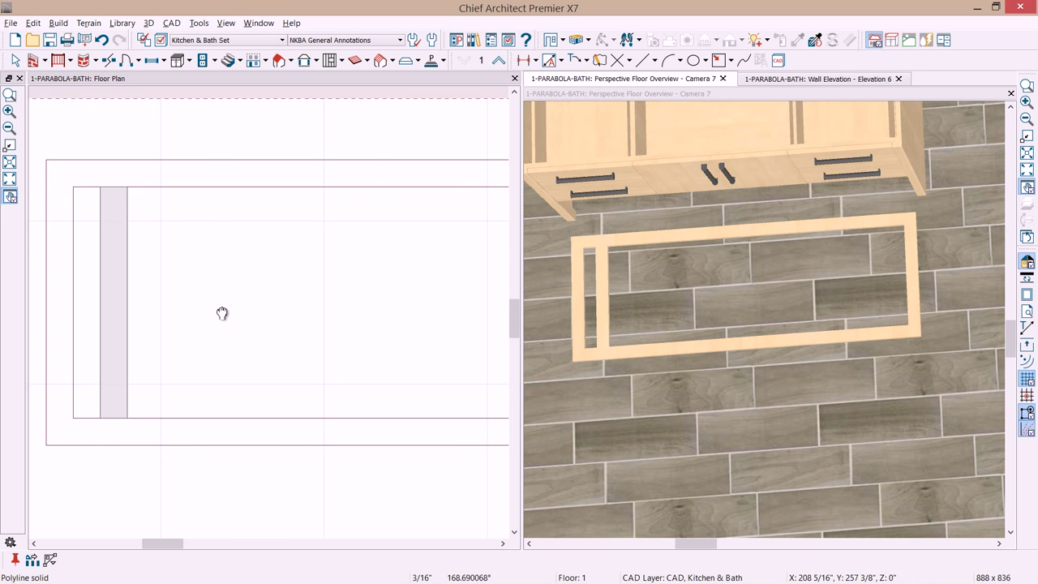
scroll(222, 313, down, 4)
key(space)
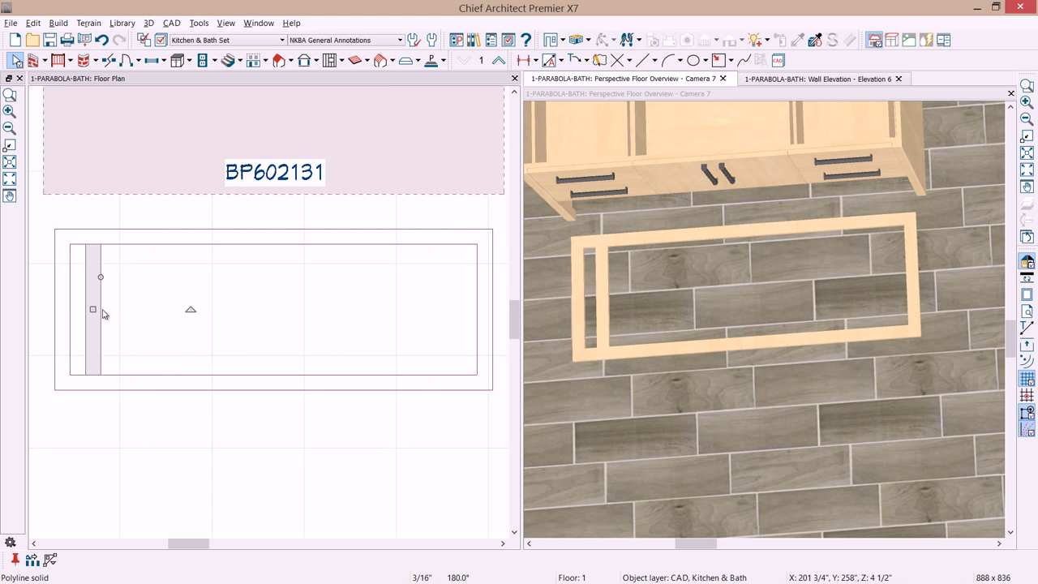
drag(95, 309, 472, 308)
Select all the slats and center them within the frame.
key(Escape)
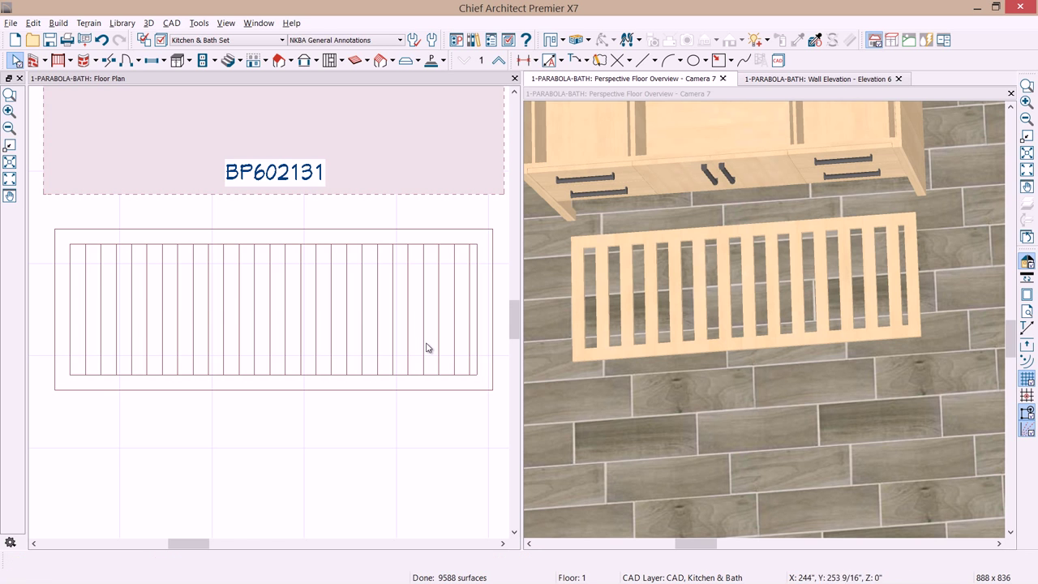
drag(81, 294, 467, 313)
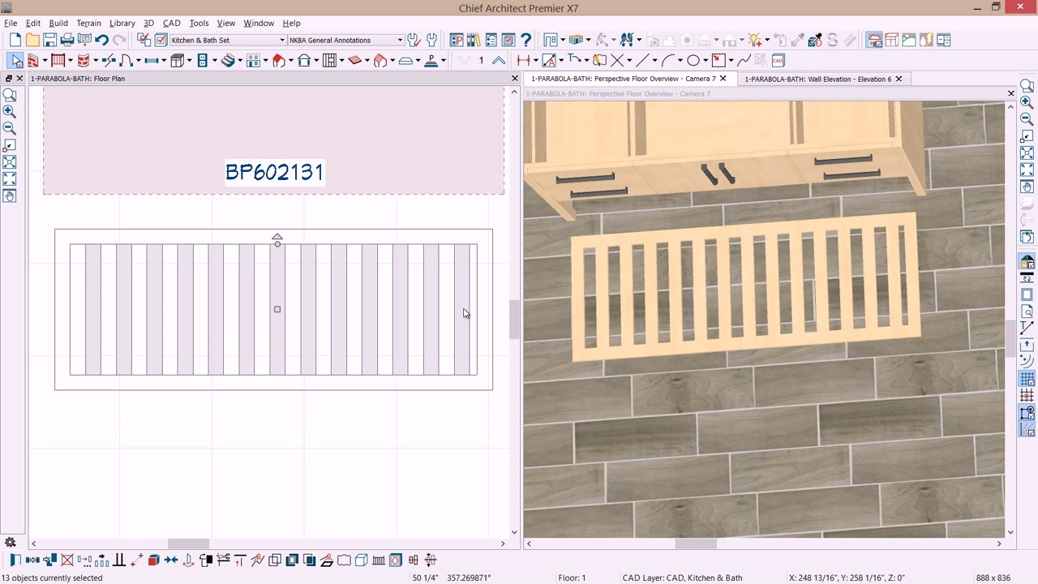
click(170, 560)
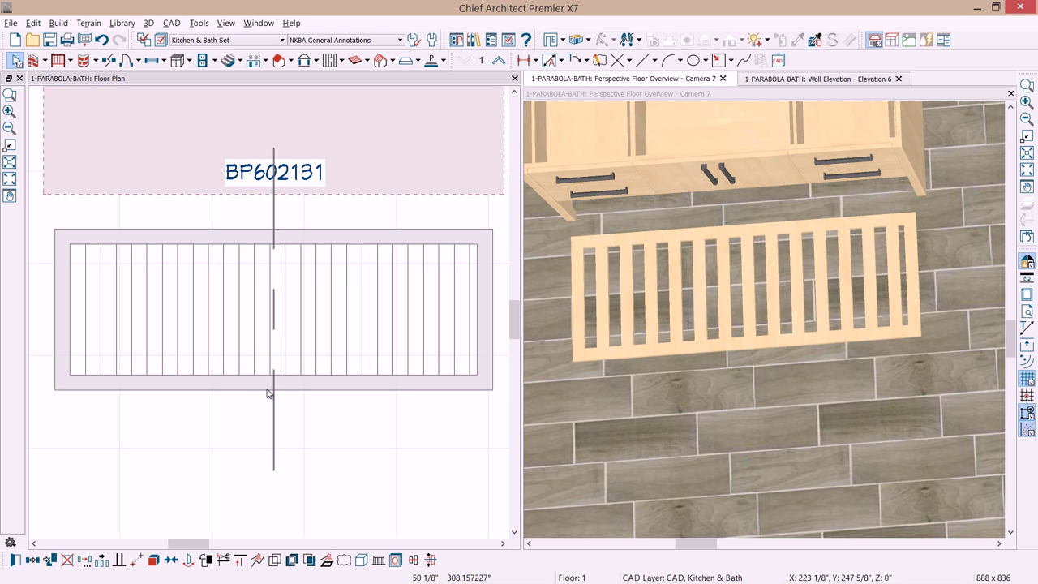
click(268, 393)
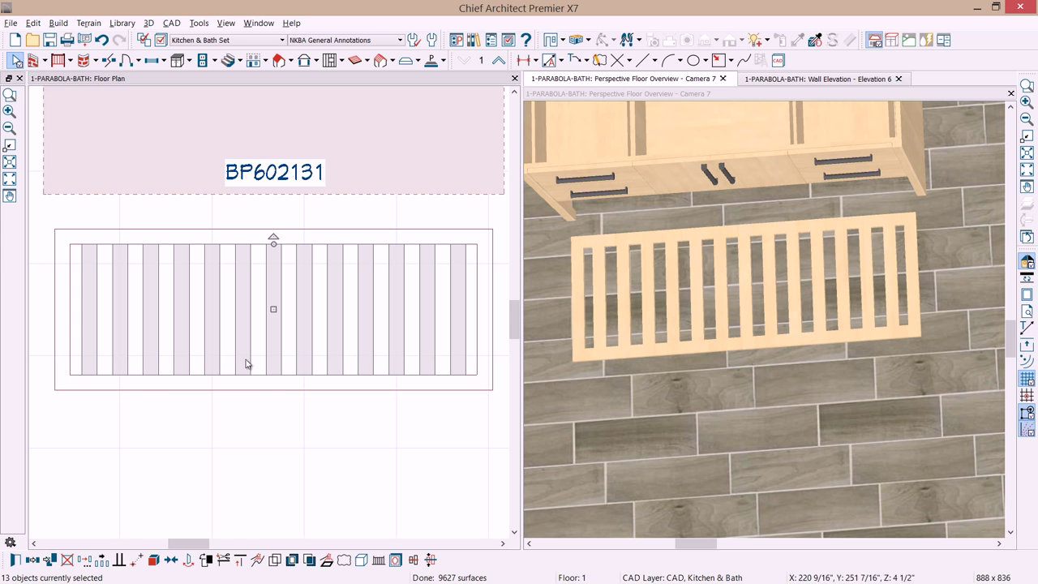
Add the outer frame to the selected slats and combine them into one architectural block.
shift+click(166, 392)
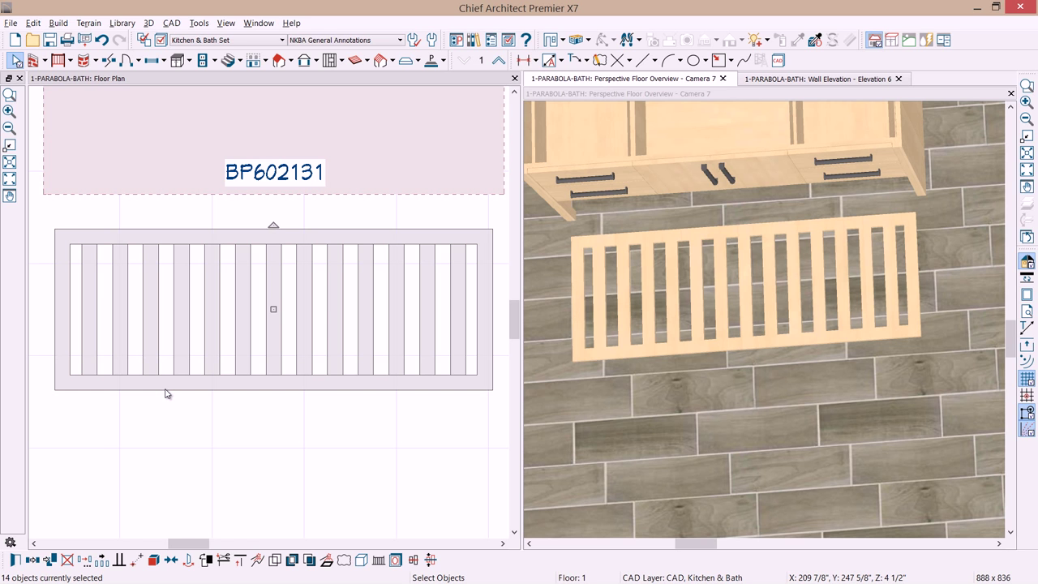
click(153, 560)
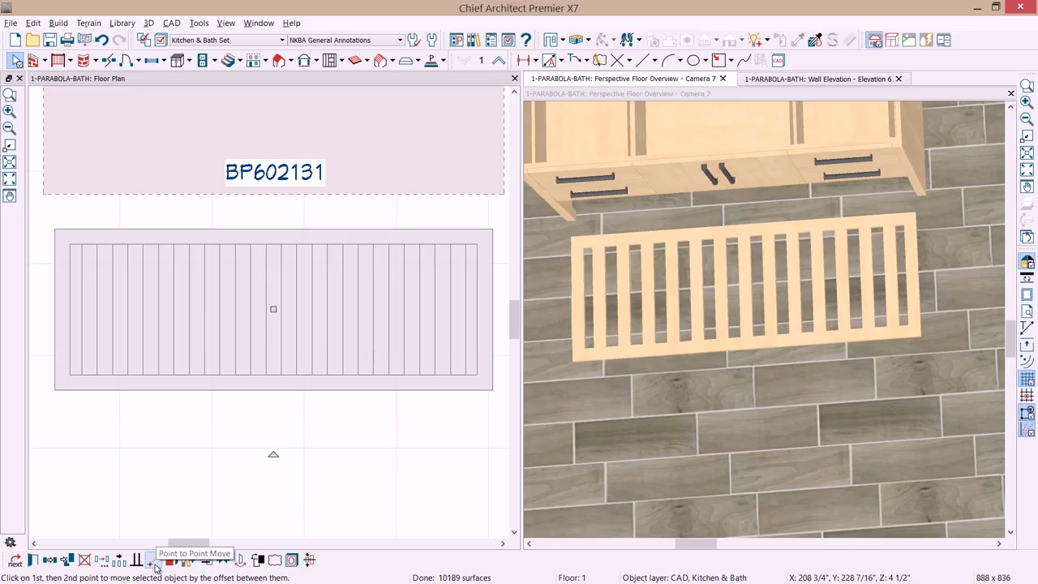
scroll(262, 431, down, 3)
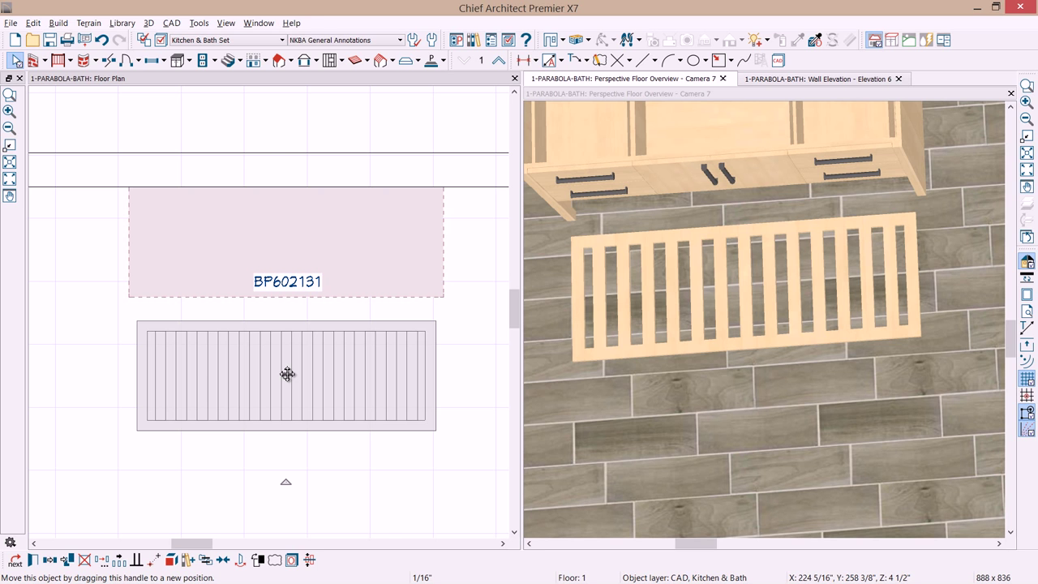
Put the slatted block on the CAD, Kitchen & Bath, Shelving layer and move it under the BP602131 vanity.
double_click(288, 373)
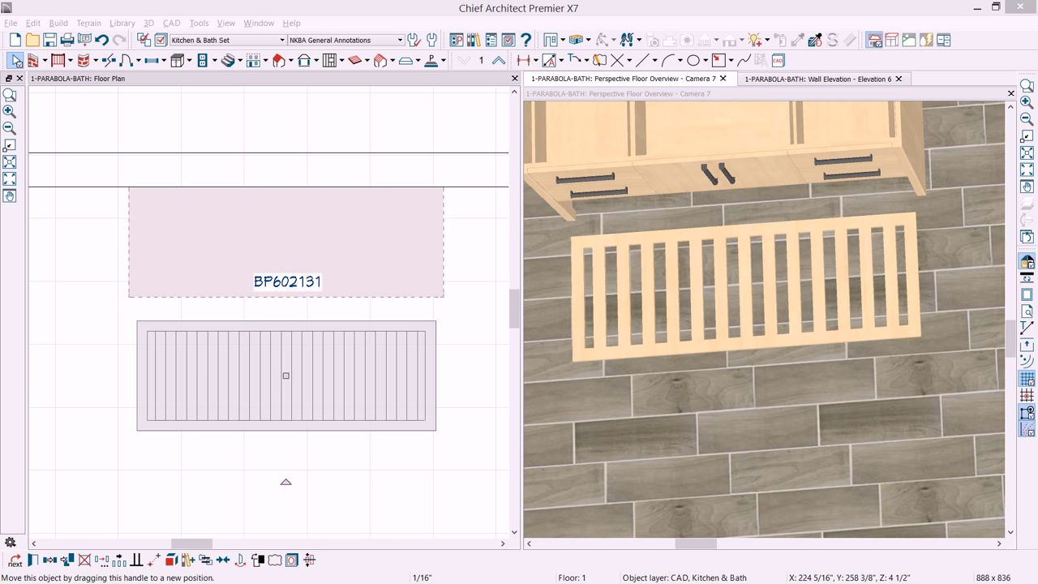
click(563, 175)
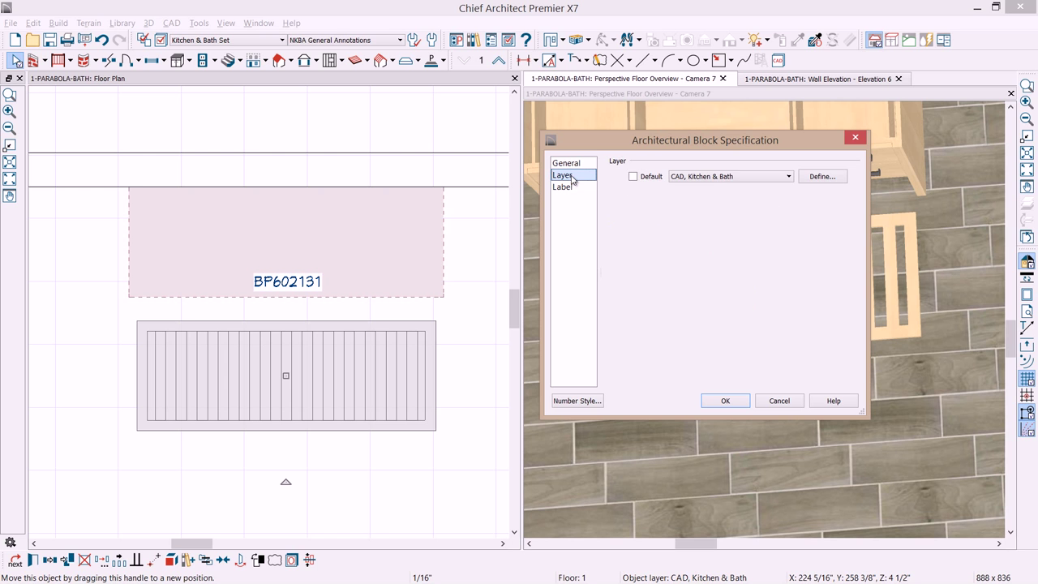
click(789, 177)
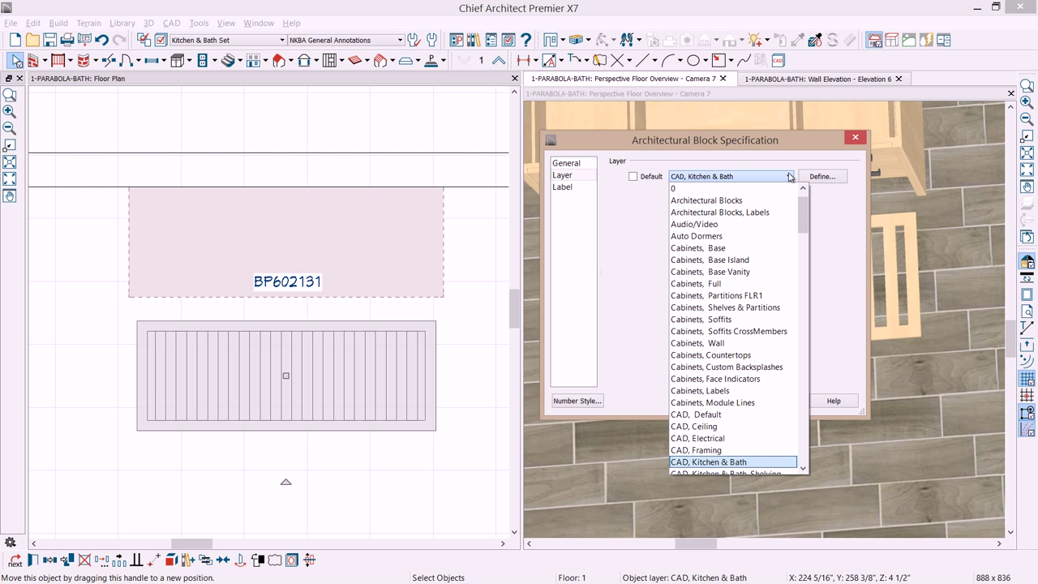
key(Down)
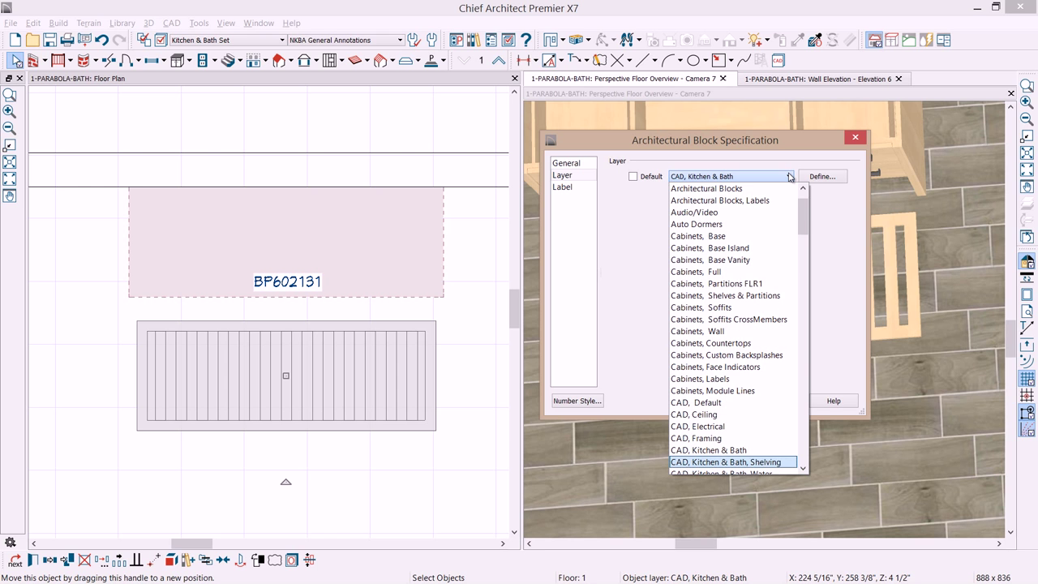
scroll(762, 459, down, 2)
click(764, 403)
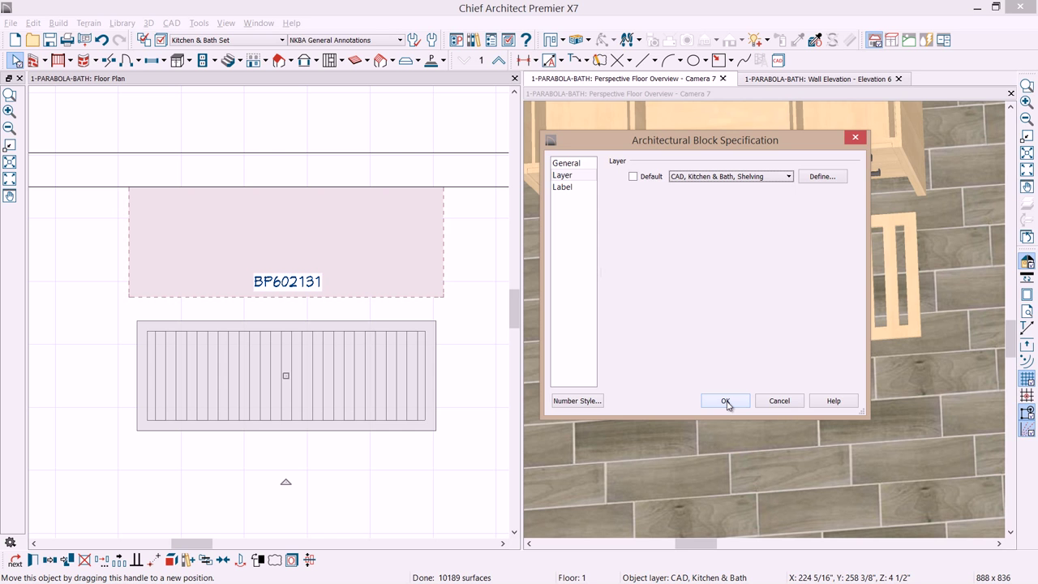
click(725, 401)
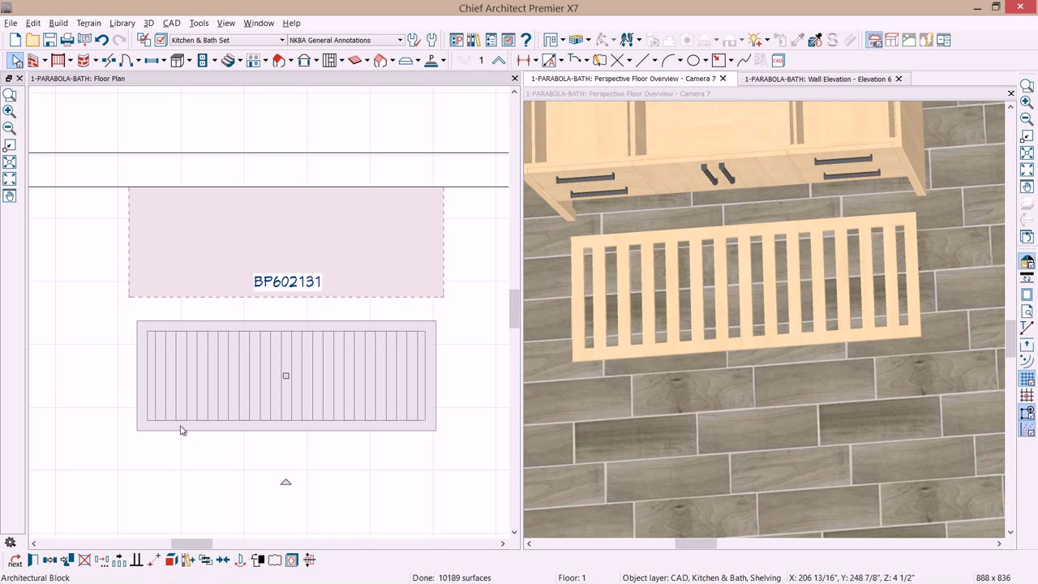
drag(286, 376, 285, 237)
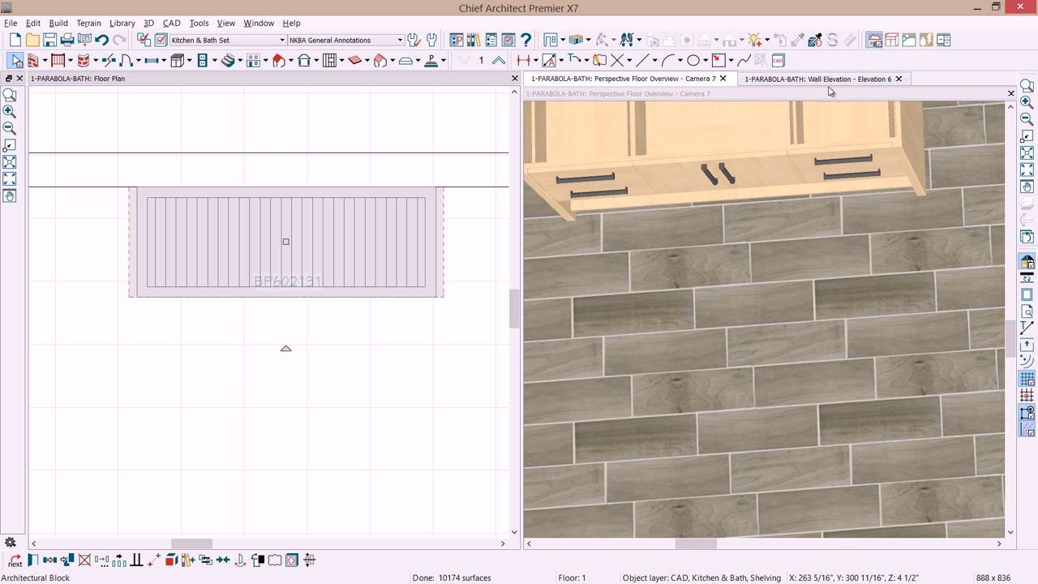
Orbit the 3D view close to the vanity, then close the Camera 7 and elevation views.
click(609, 88)
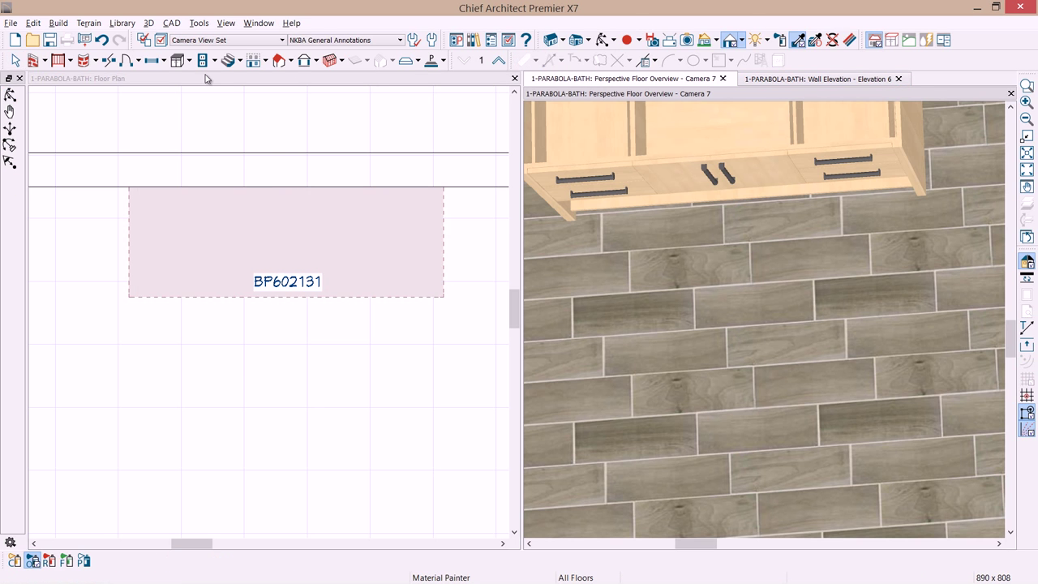
click(10, 94)
drag(800, 390, 839, 225)
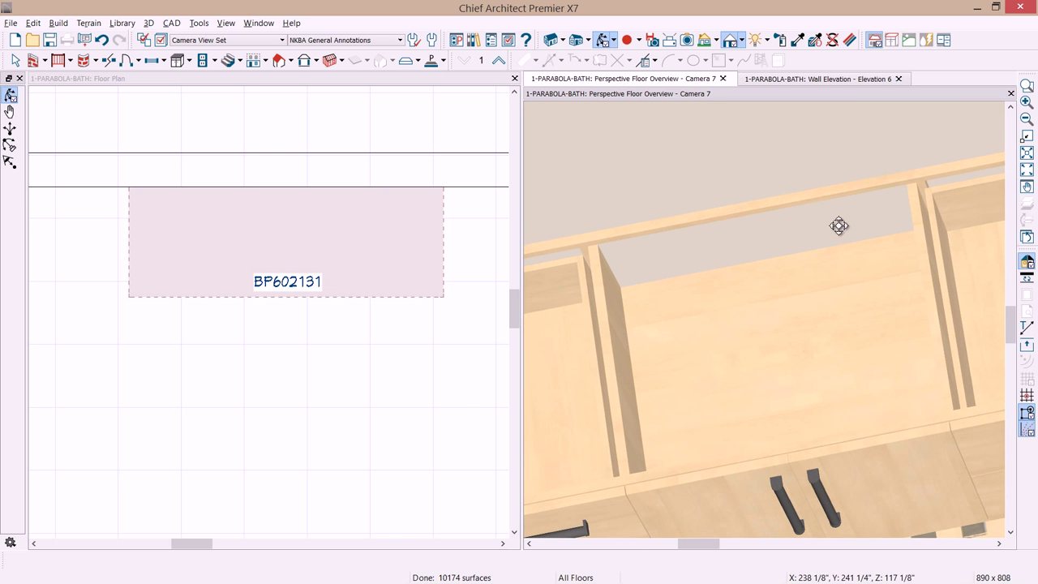
click(722, 79)
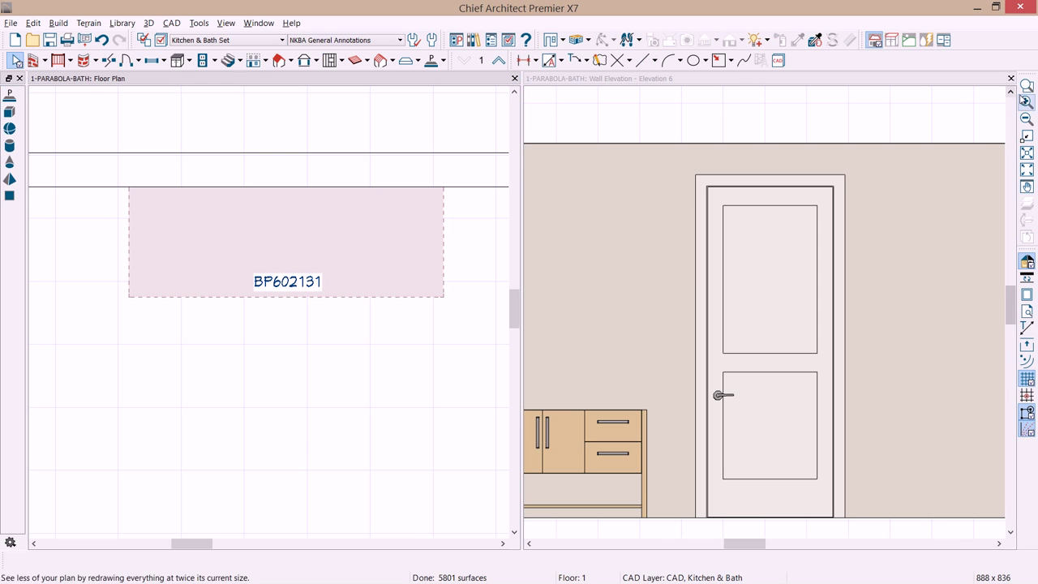
click(1011, 78)
scroll(744, 289, down, 2)
Place a new full camera aimed at the vanity, tilted down to frame it.
middle_drag(771, 459, 648, 300)
scroll(681, 227, down, 1)
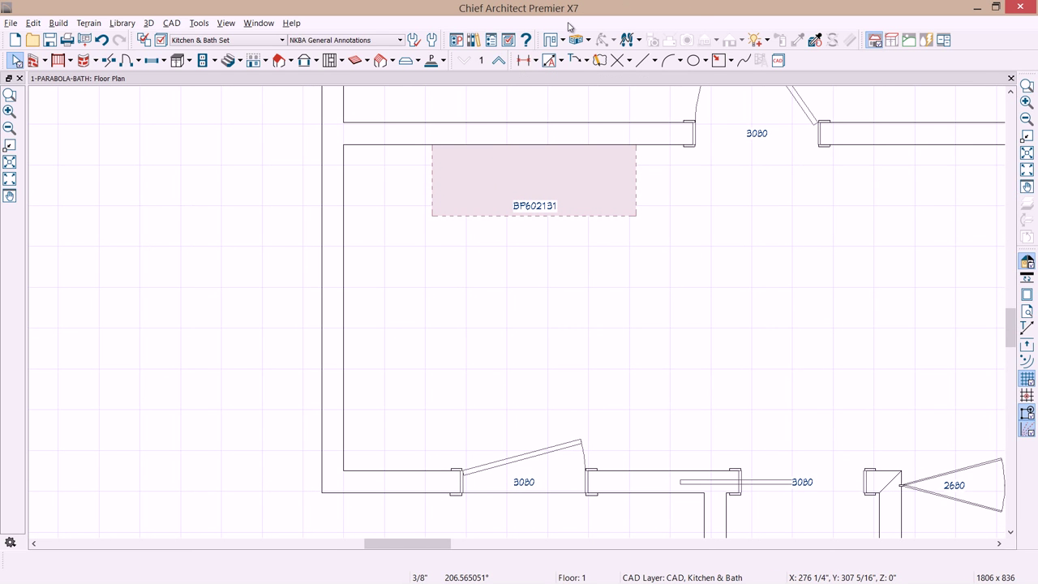
click(590, 40)
click(604, 56)
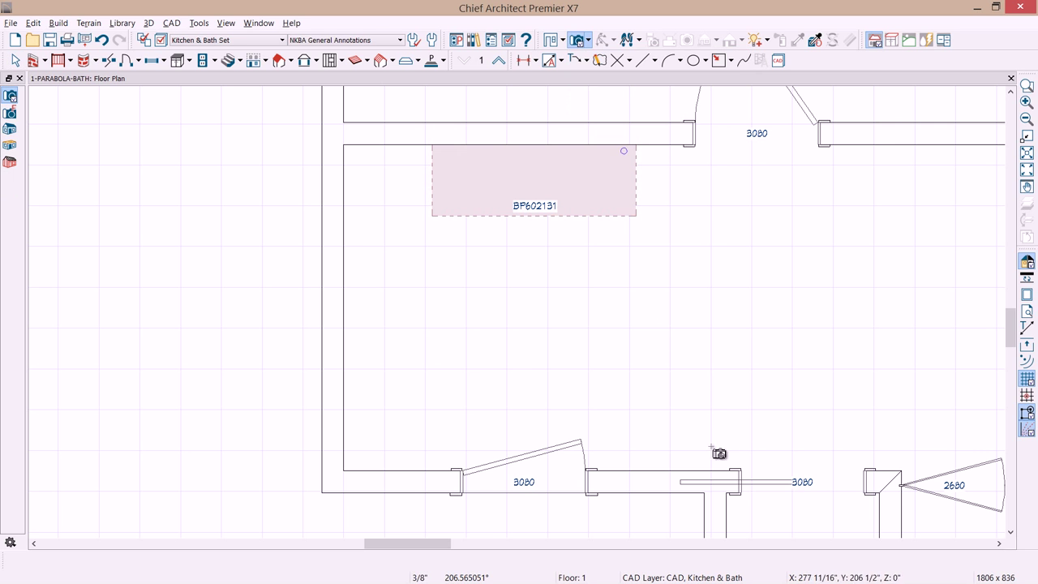
drag(716, 451, 572, 214)
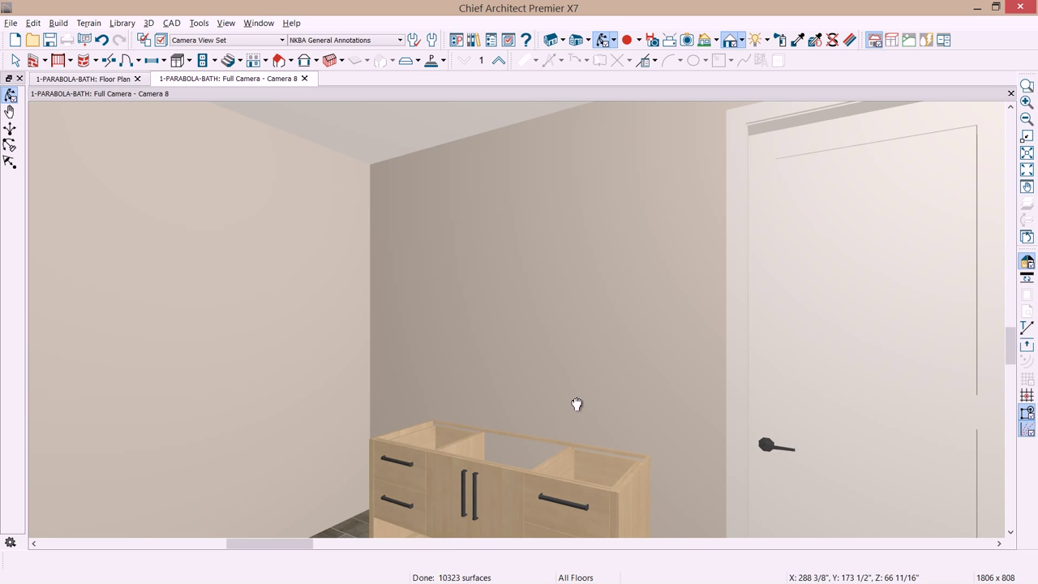
drag(576, 405, 543, 422)
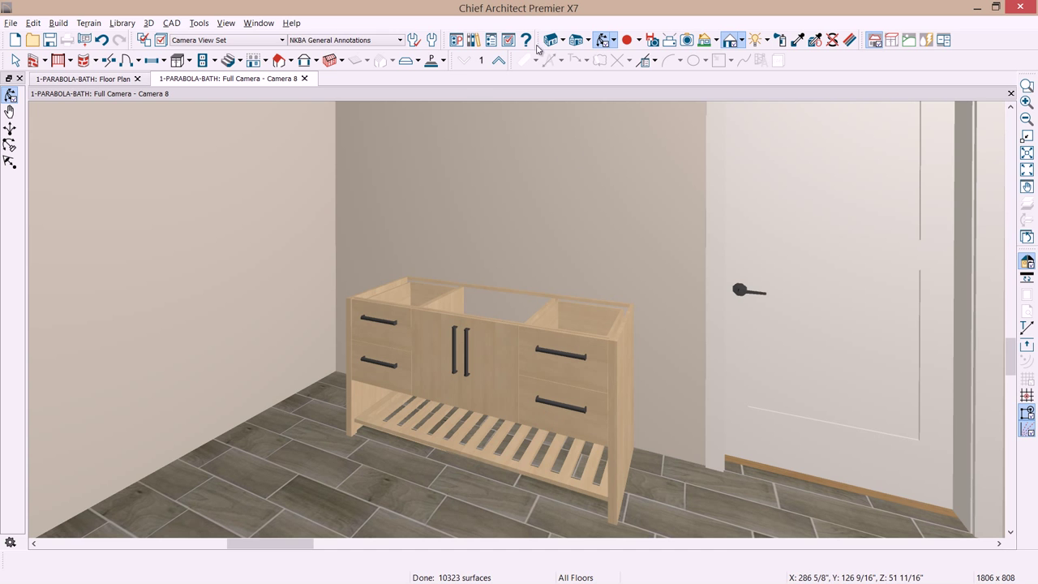
Open Pottery Barn Experience Colors in the Library Browser and place the bath2.PNG photo beside the model.
click(473, 40)
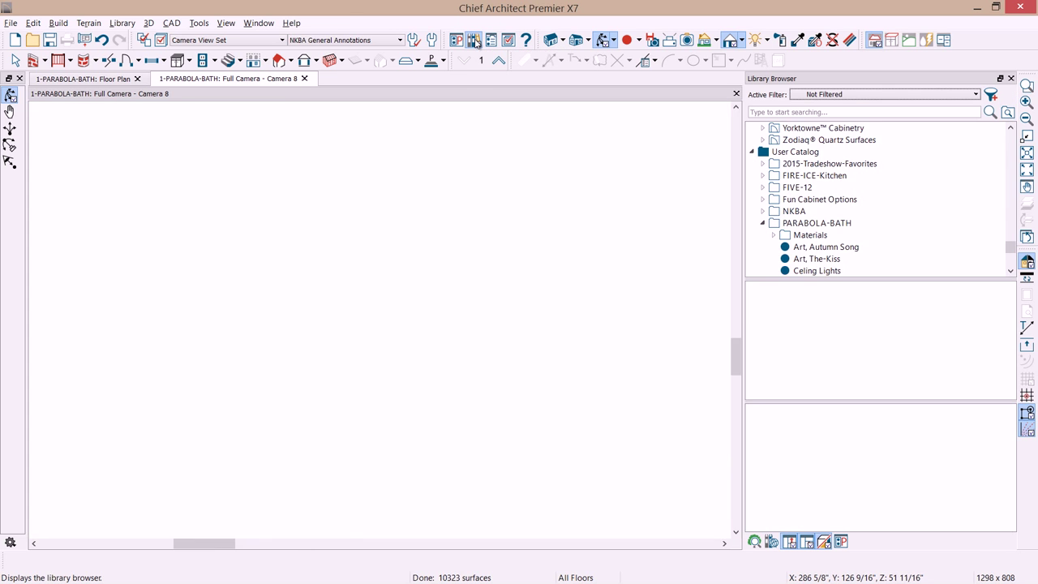
double_click(839, 354)
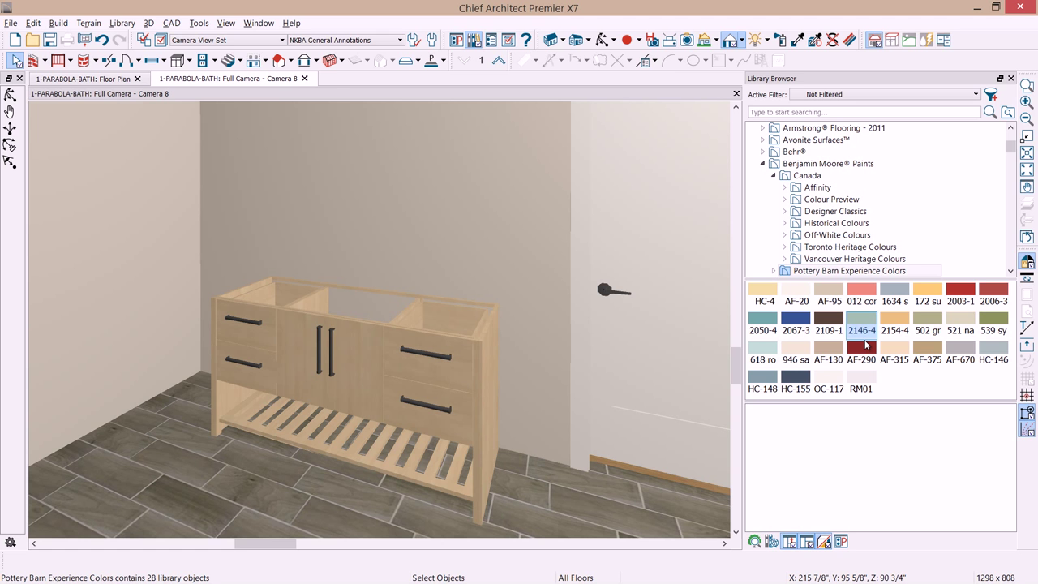
key(alt+Tab)
drag(661, 168, 538, 154)
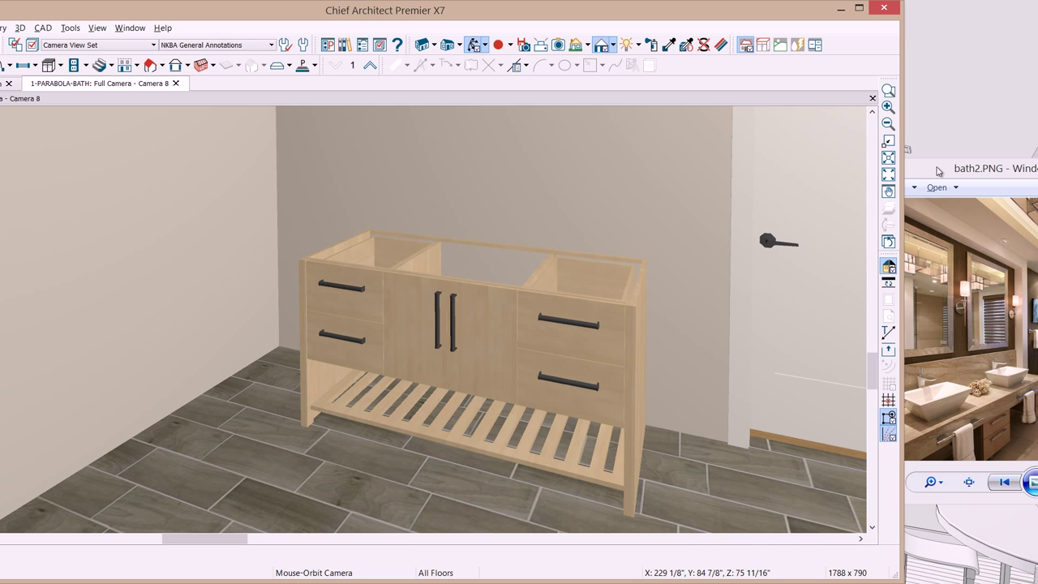
Turn on Blend with Texture for the vanity's Cabs, Alder (blonde) material, keeping the photo visible.
click(722, 46)
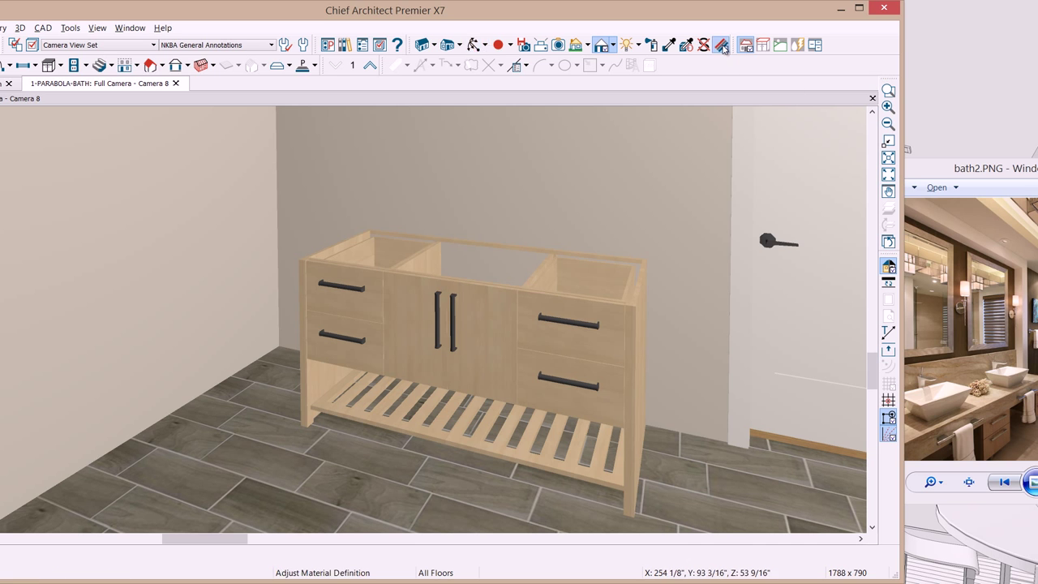
click(516, 329)
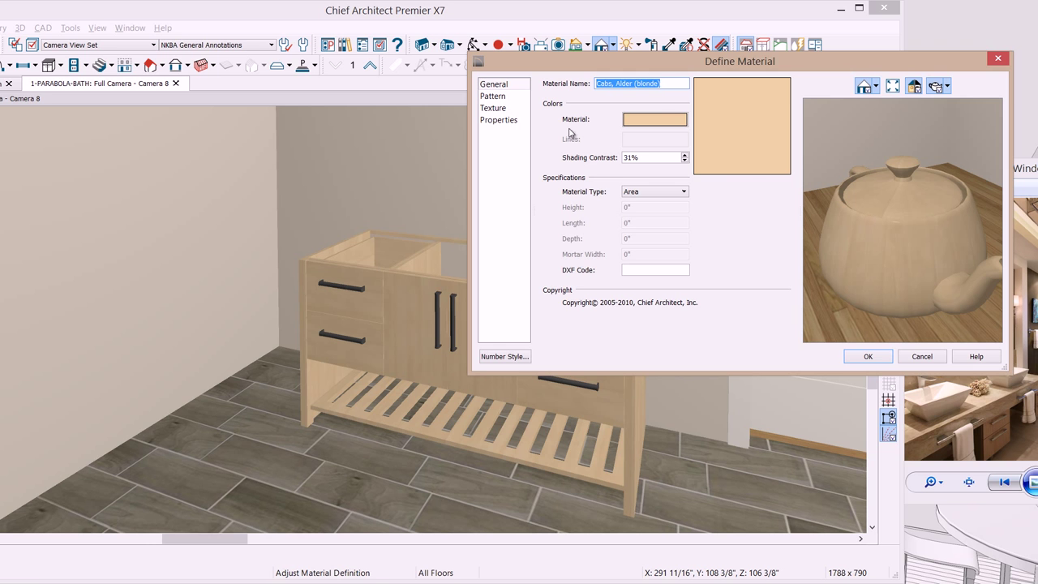
click(510, 110)
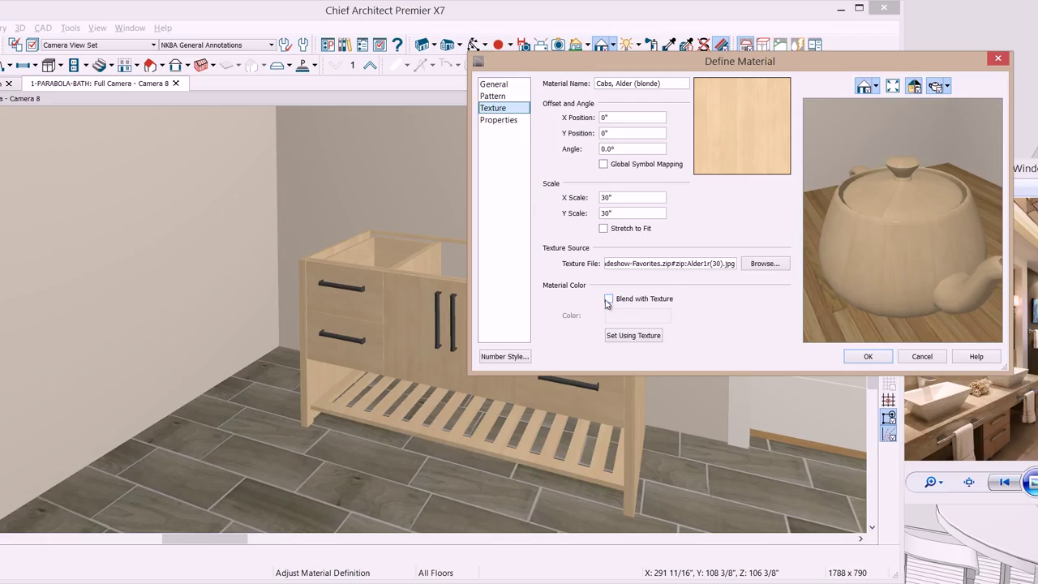
click(608, 300)
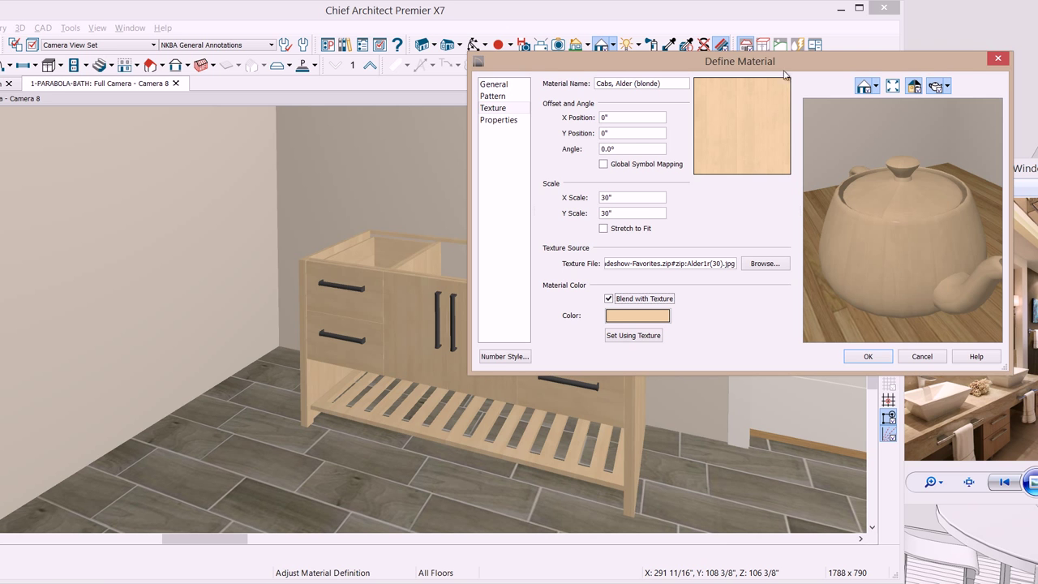
drag(785, 67, 475, 75)
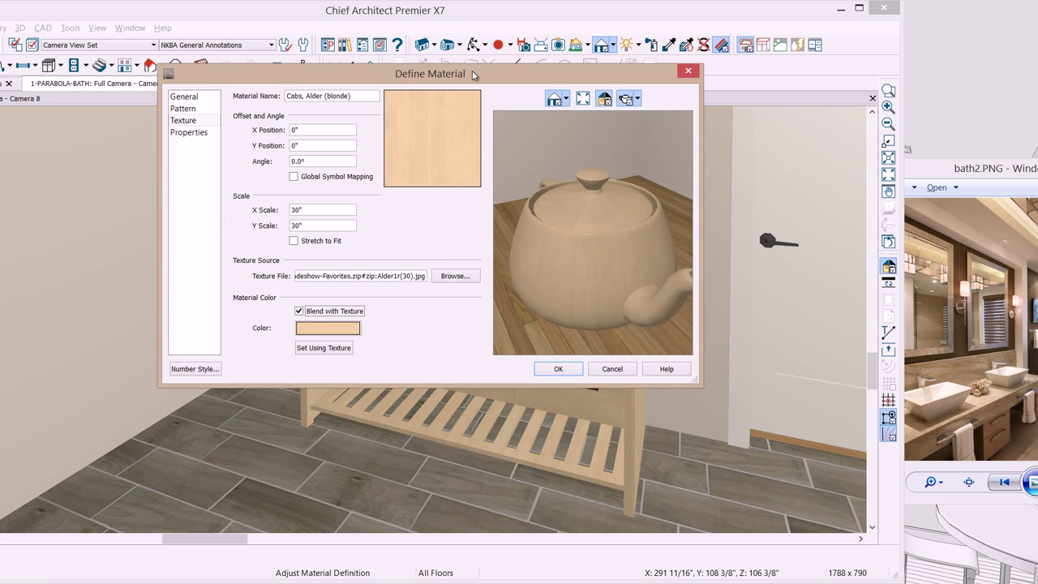
Sample the photo's brown wood tone as the blend colour and lighten it to RGB 187, 141, 103.
click(353, 330)
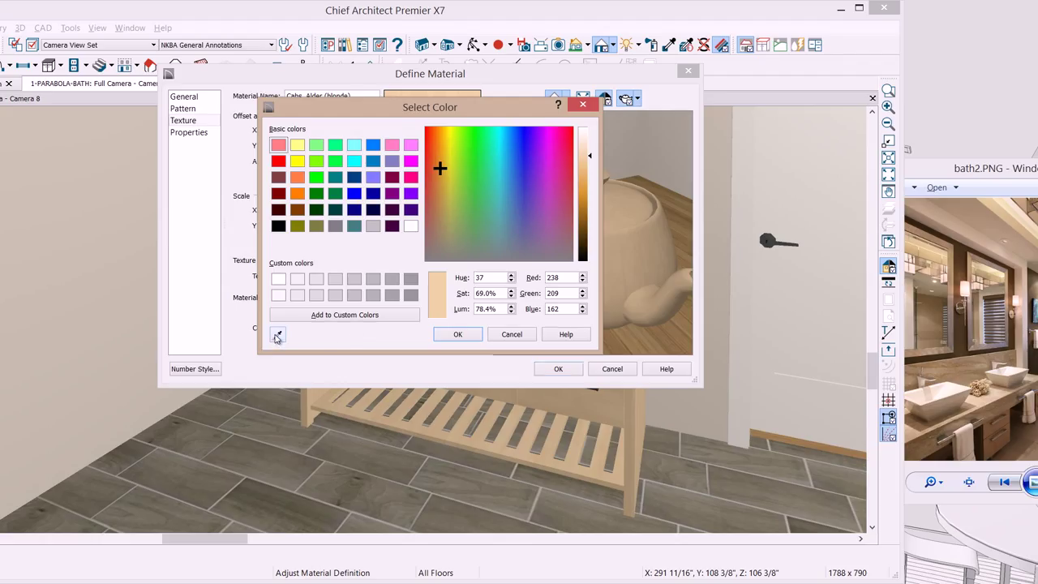
click(277, 336)
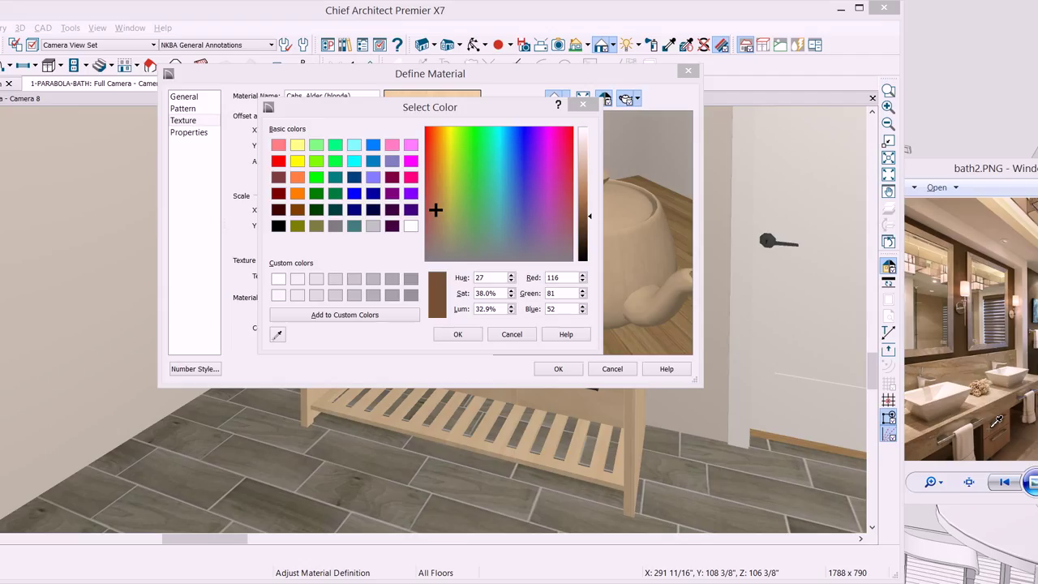
click(995, 422)
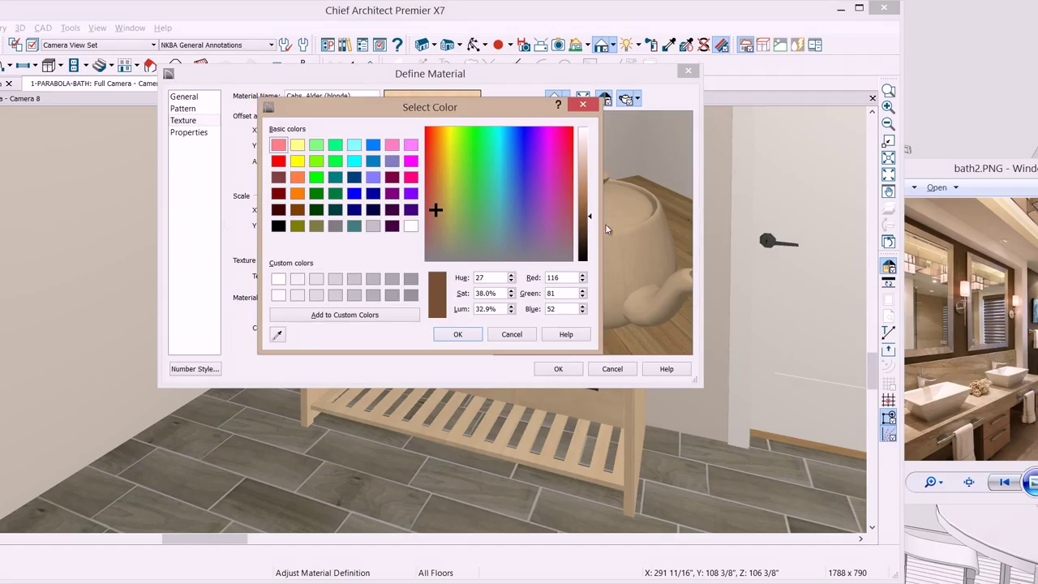
drag(593, 219, 584, 186)
Accept the brown blend colour and preview the material on a sphere, then a cube.
click(460, 333)
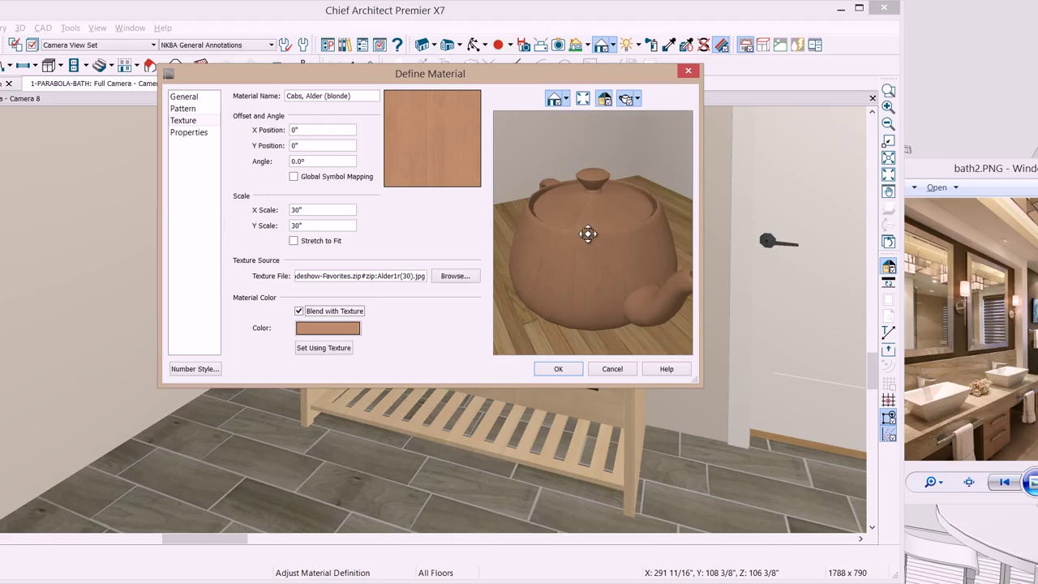
drag(603, 241, 603, 220)
click(638, 99)
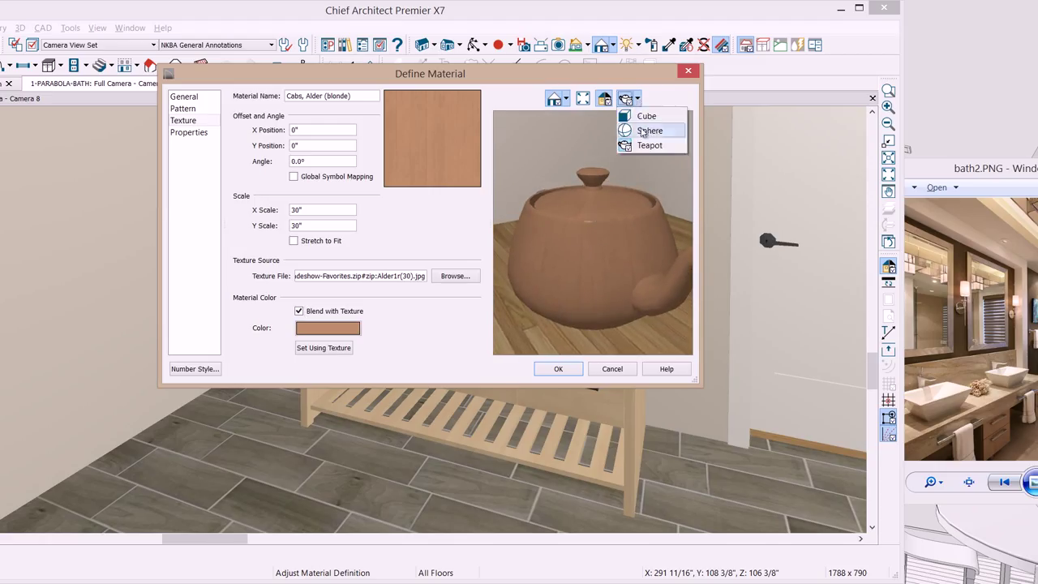
click(649, 130)
click(640, 98)
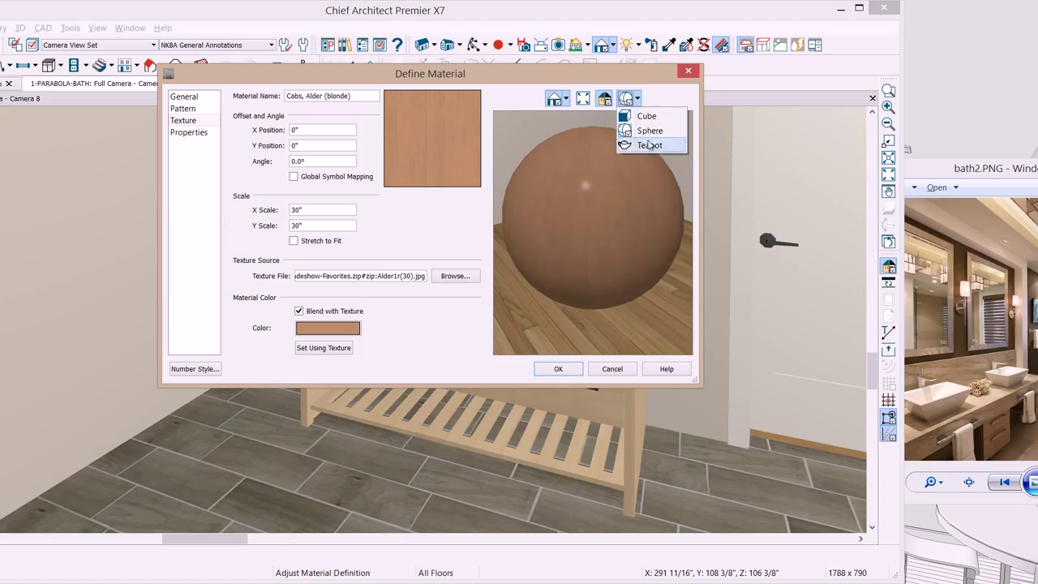
click(645, 116)
drag(603, 202, 559, 208)
Preview the blended Alder wood ray-traced, then return the preview to Standard rendering.
click(566, 99)
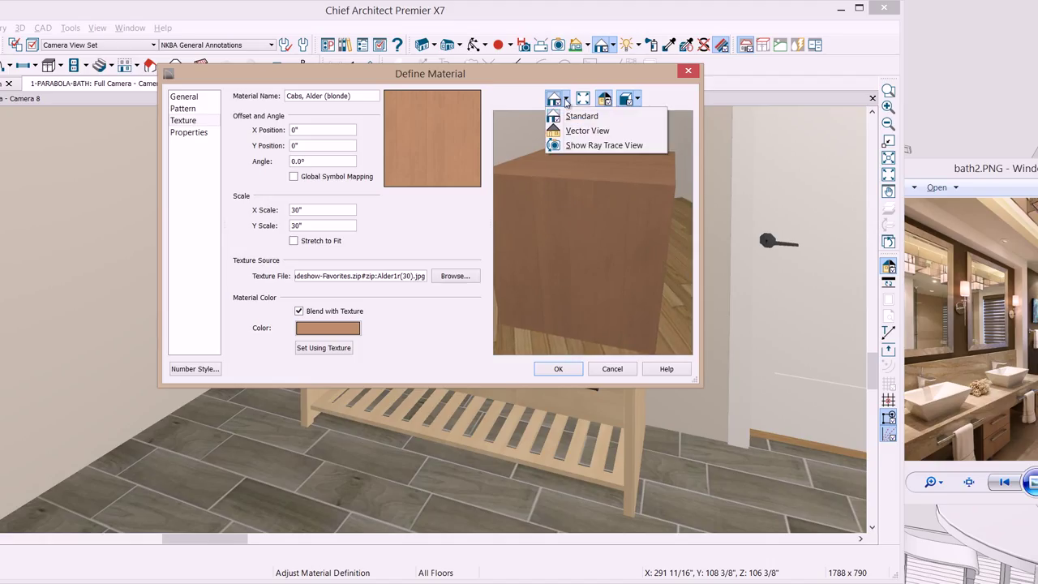
click(589, 146)
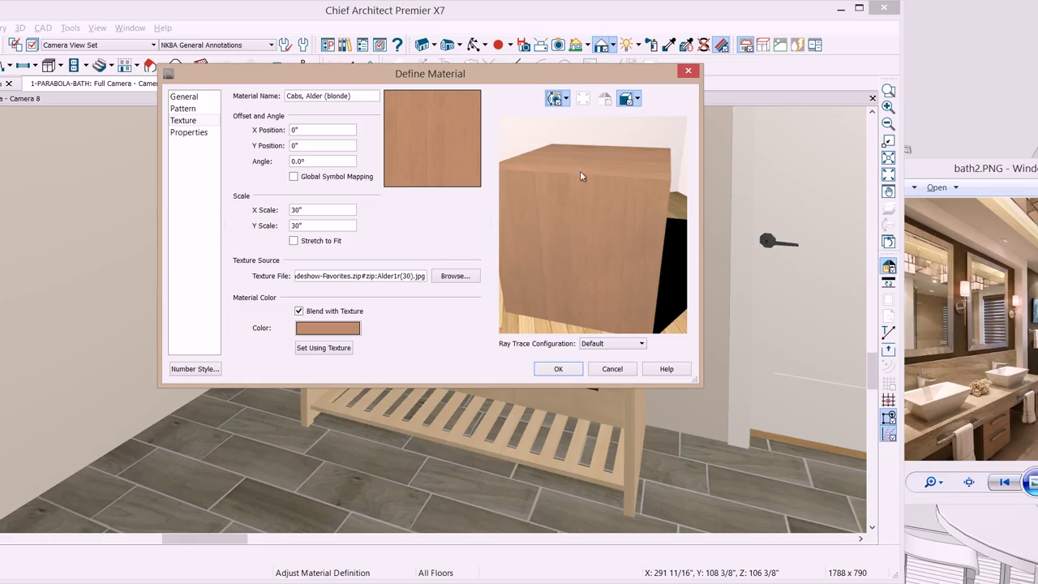
click(565, 98)
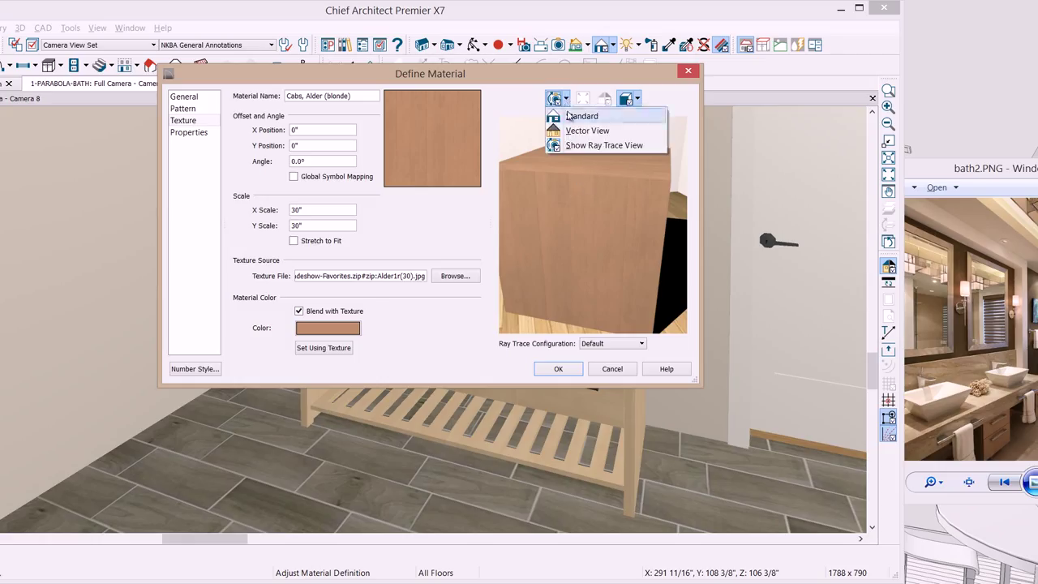
click(569, 116)
drag(598, 216, 680, 229)
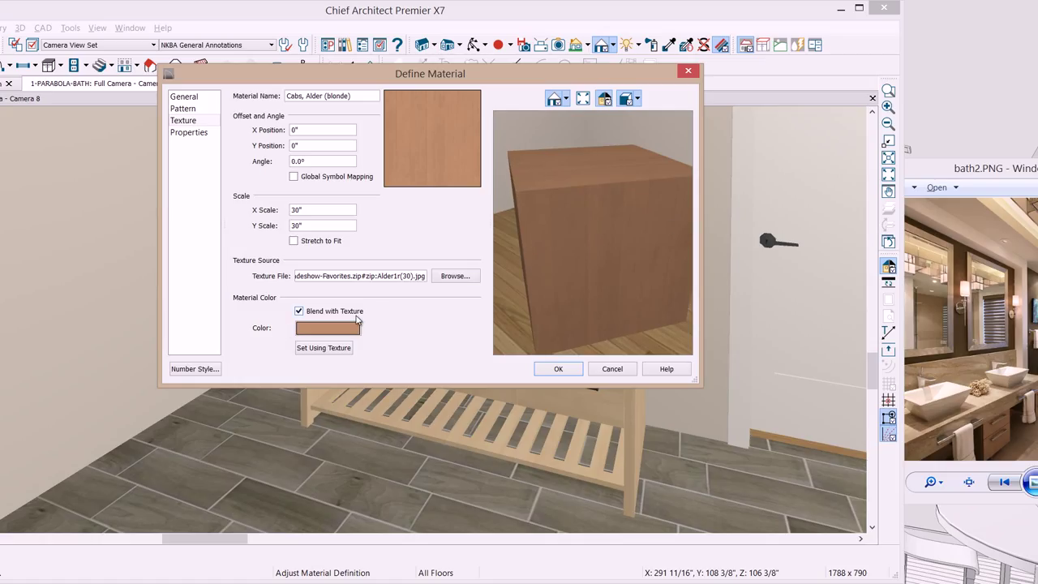
click(558, 368)
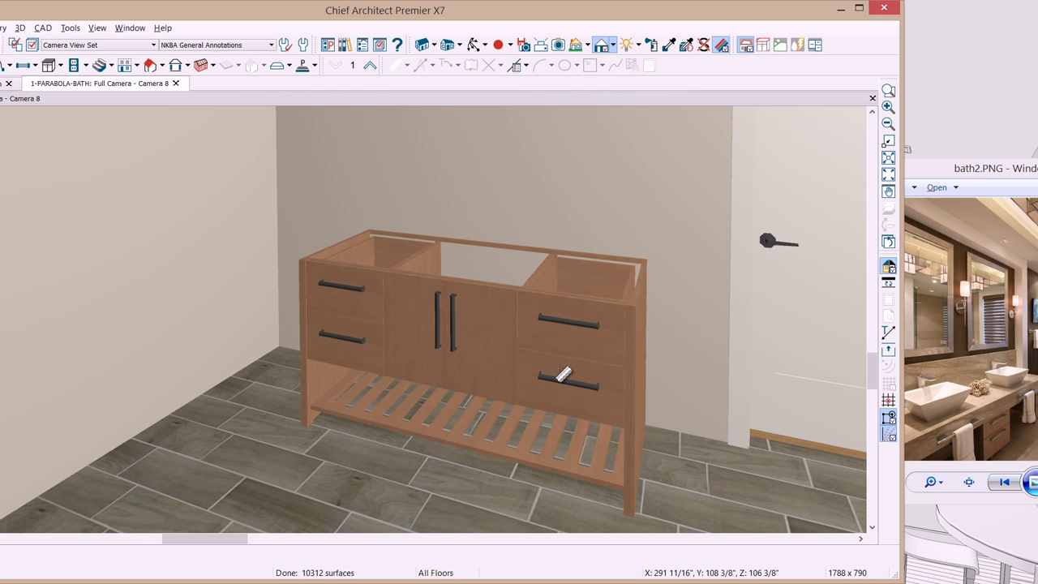